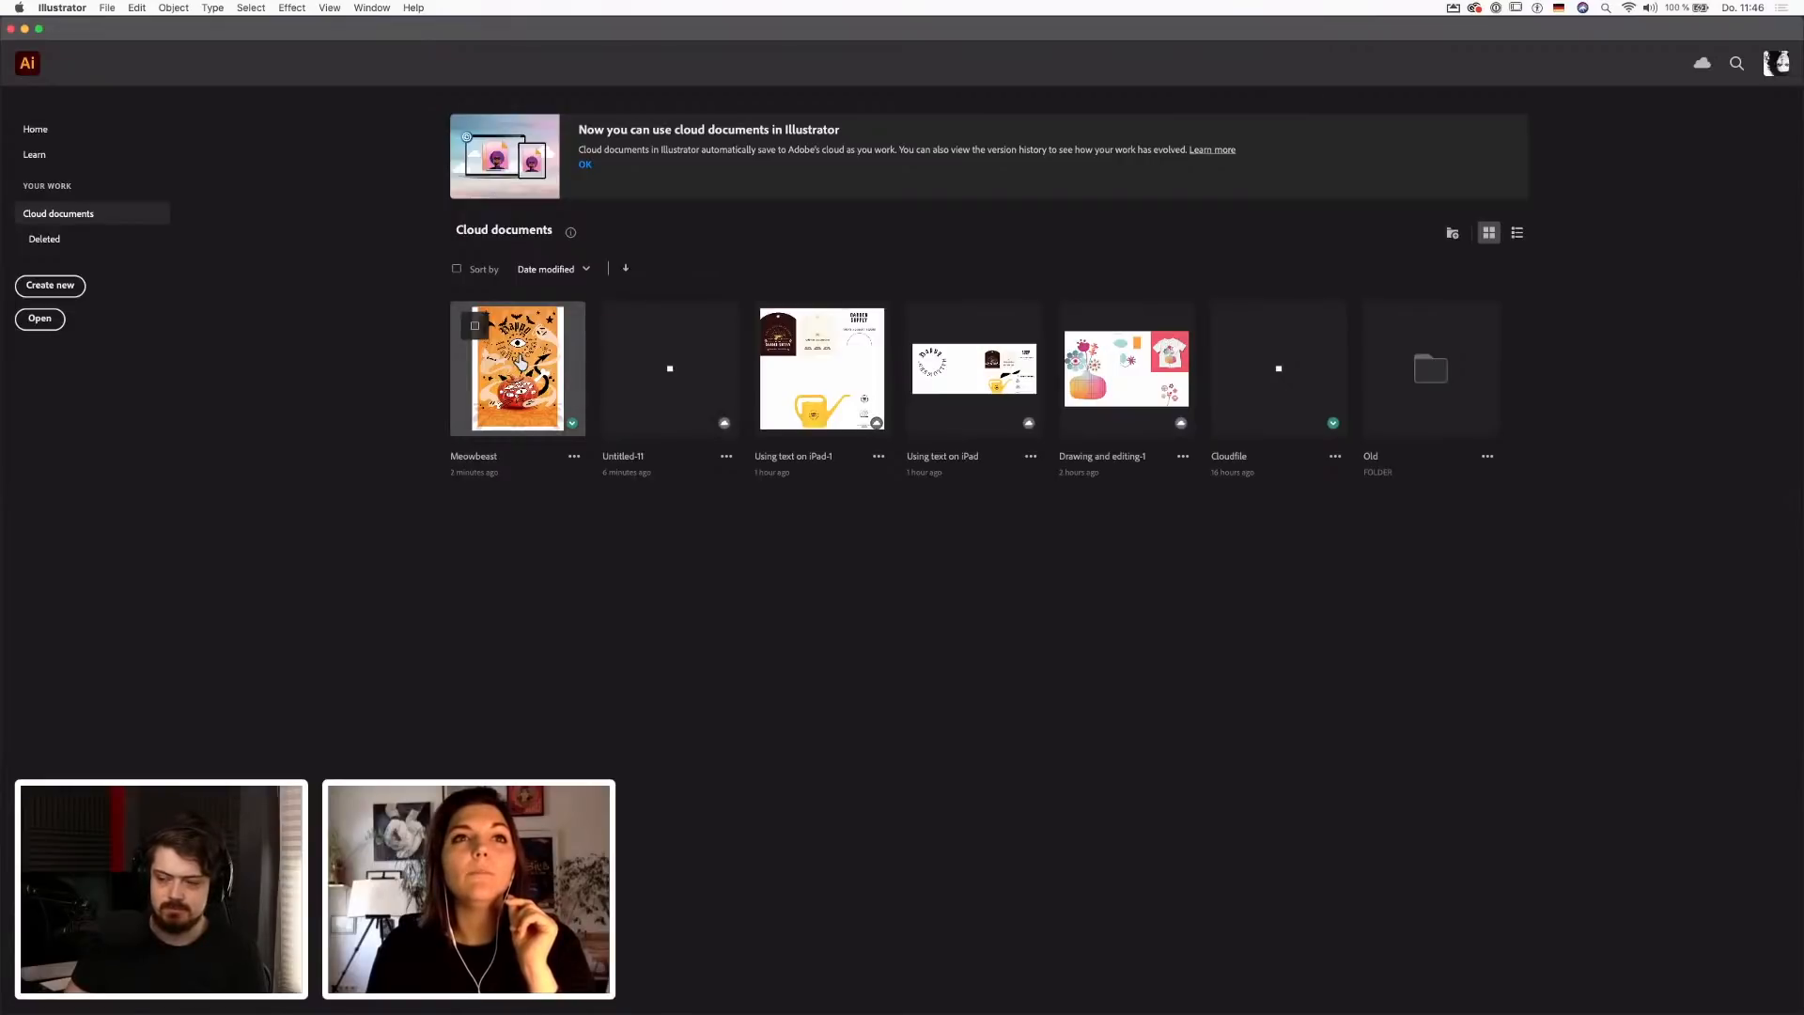
Open the cloud document Meowbeast, accept the repeat-objects notice, and bring the whole Halloween poster into view
click(541, 379)
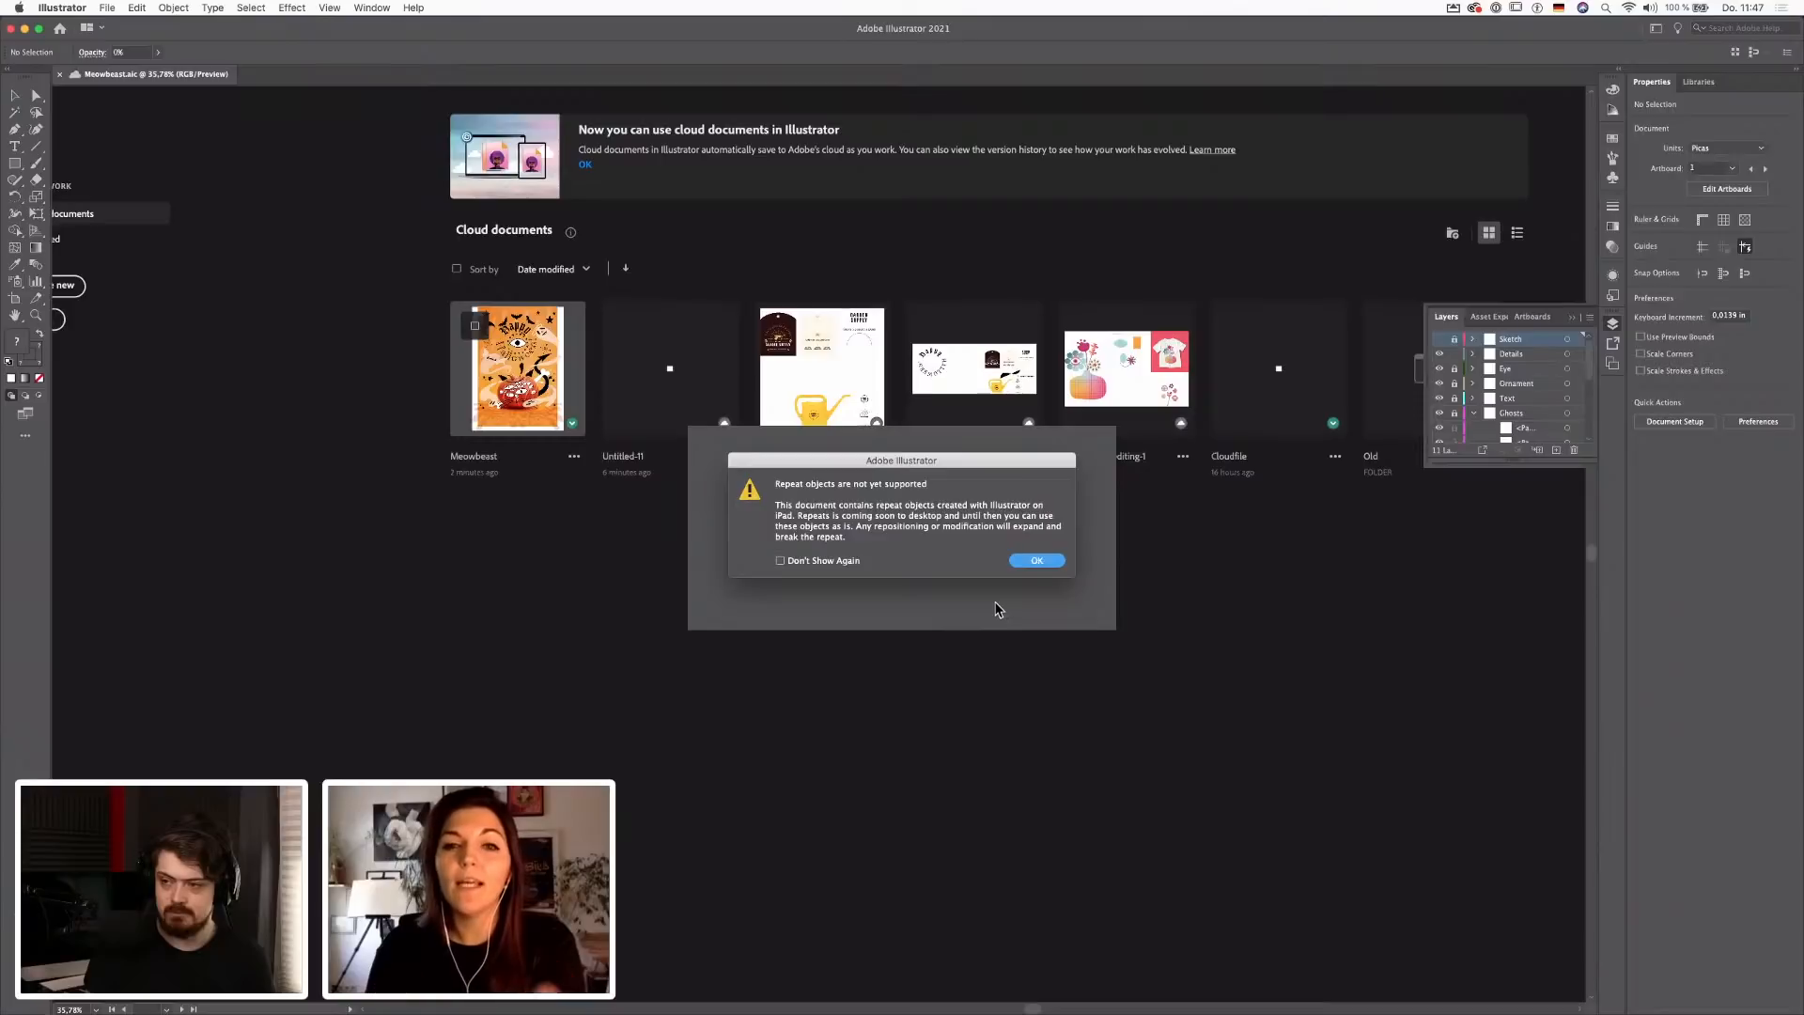
click(1039, 561)
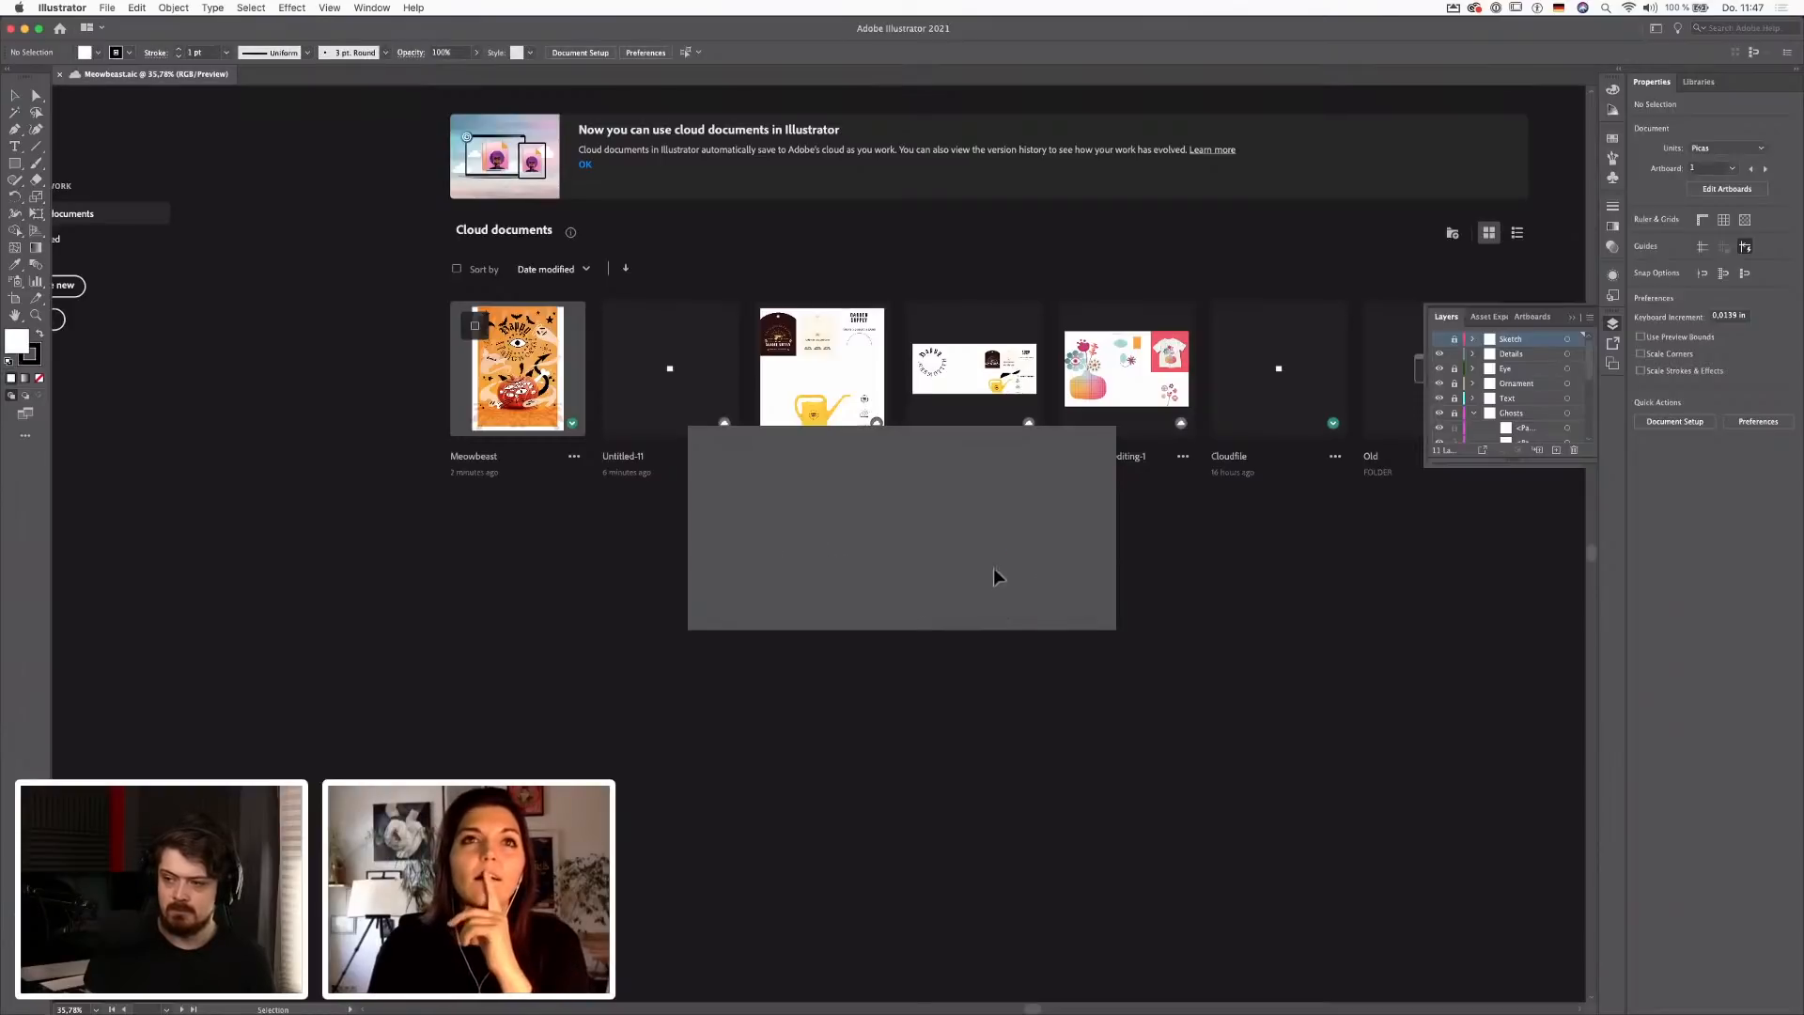
scroll(701, 455, up, 3)
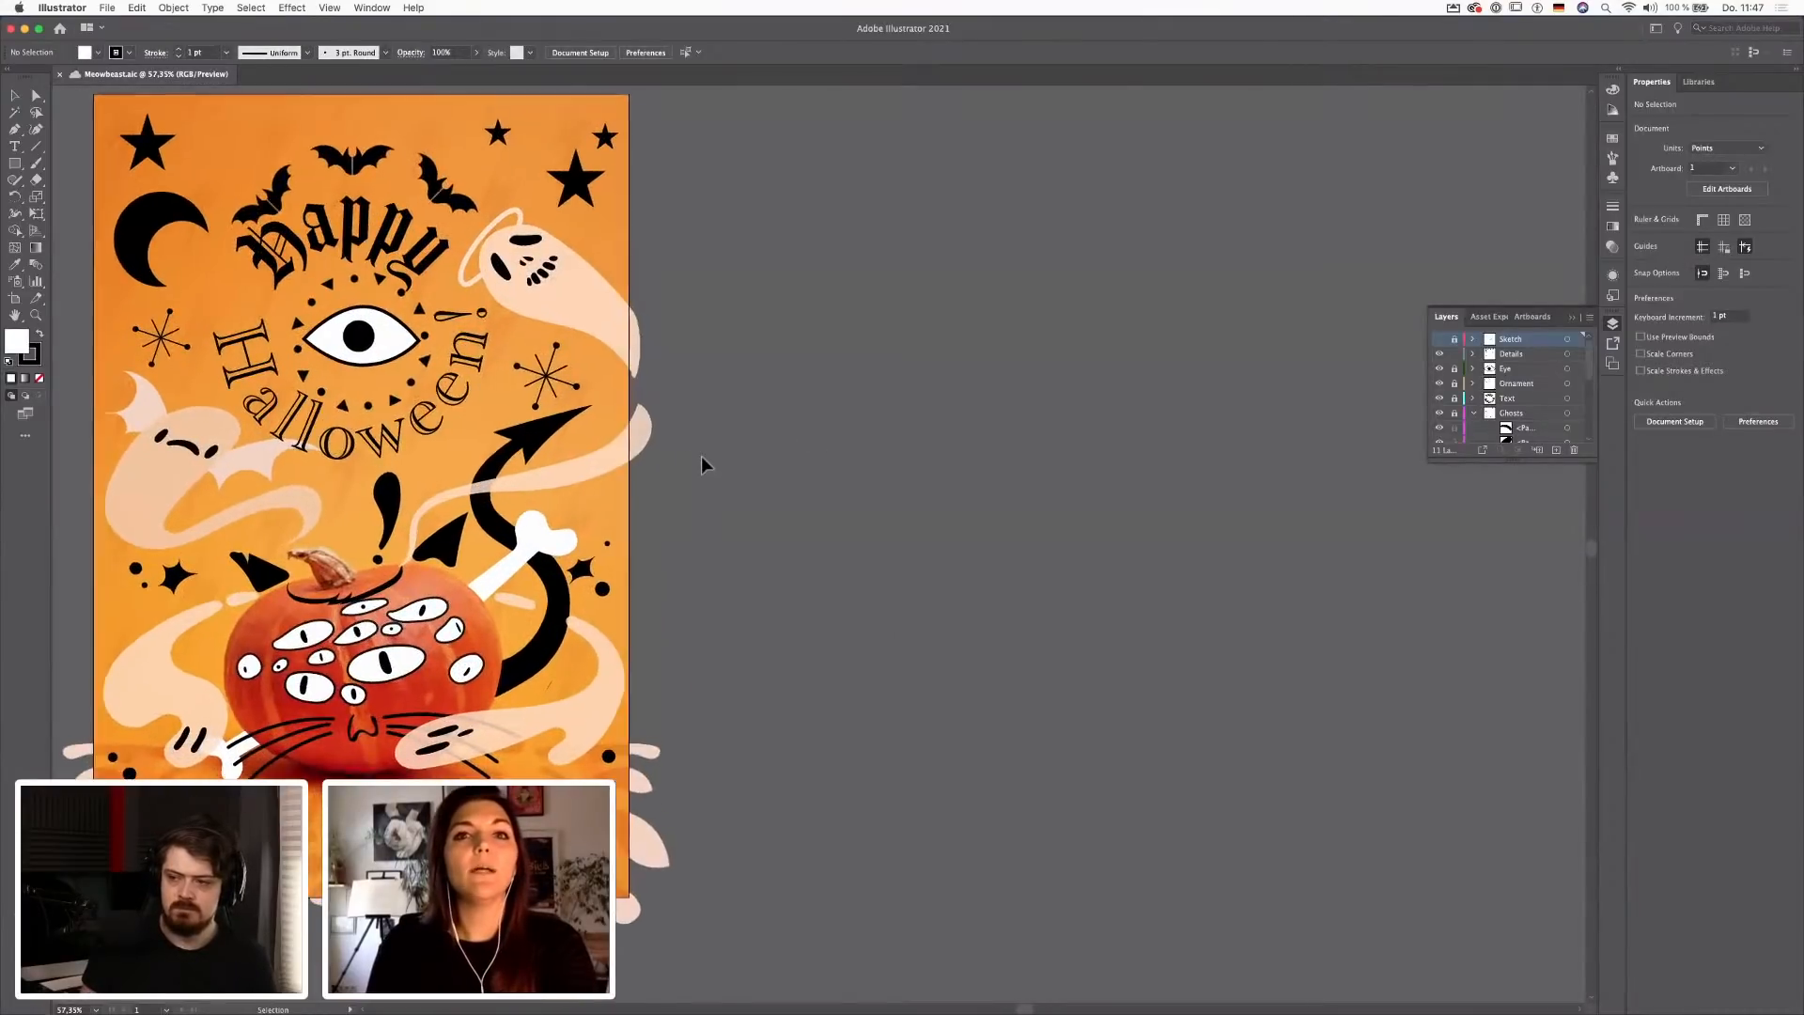
scroll(701, 455, left, 8)
scroll(705, 465, up, 2)
scroll(771, 451, down, 3)
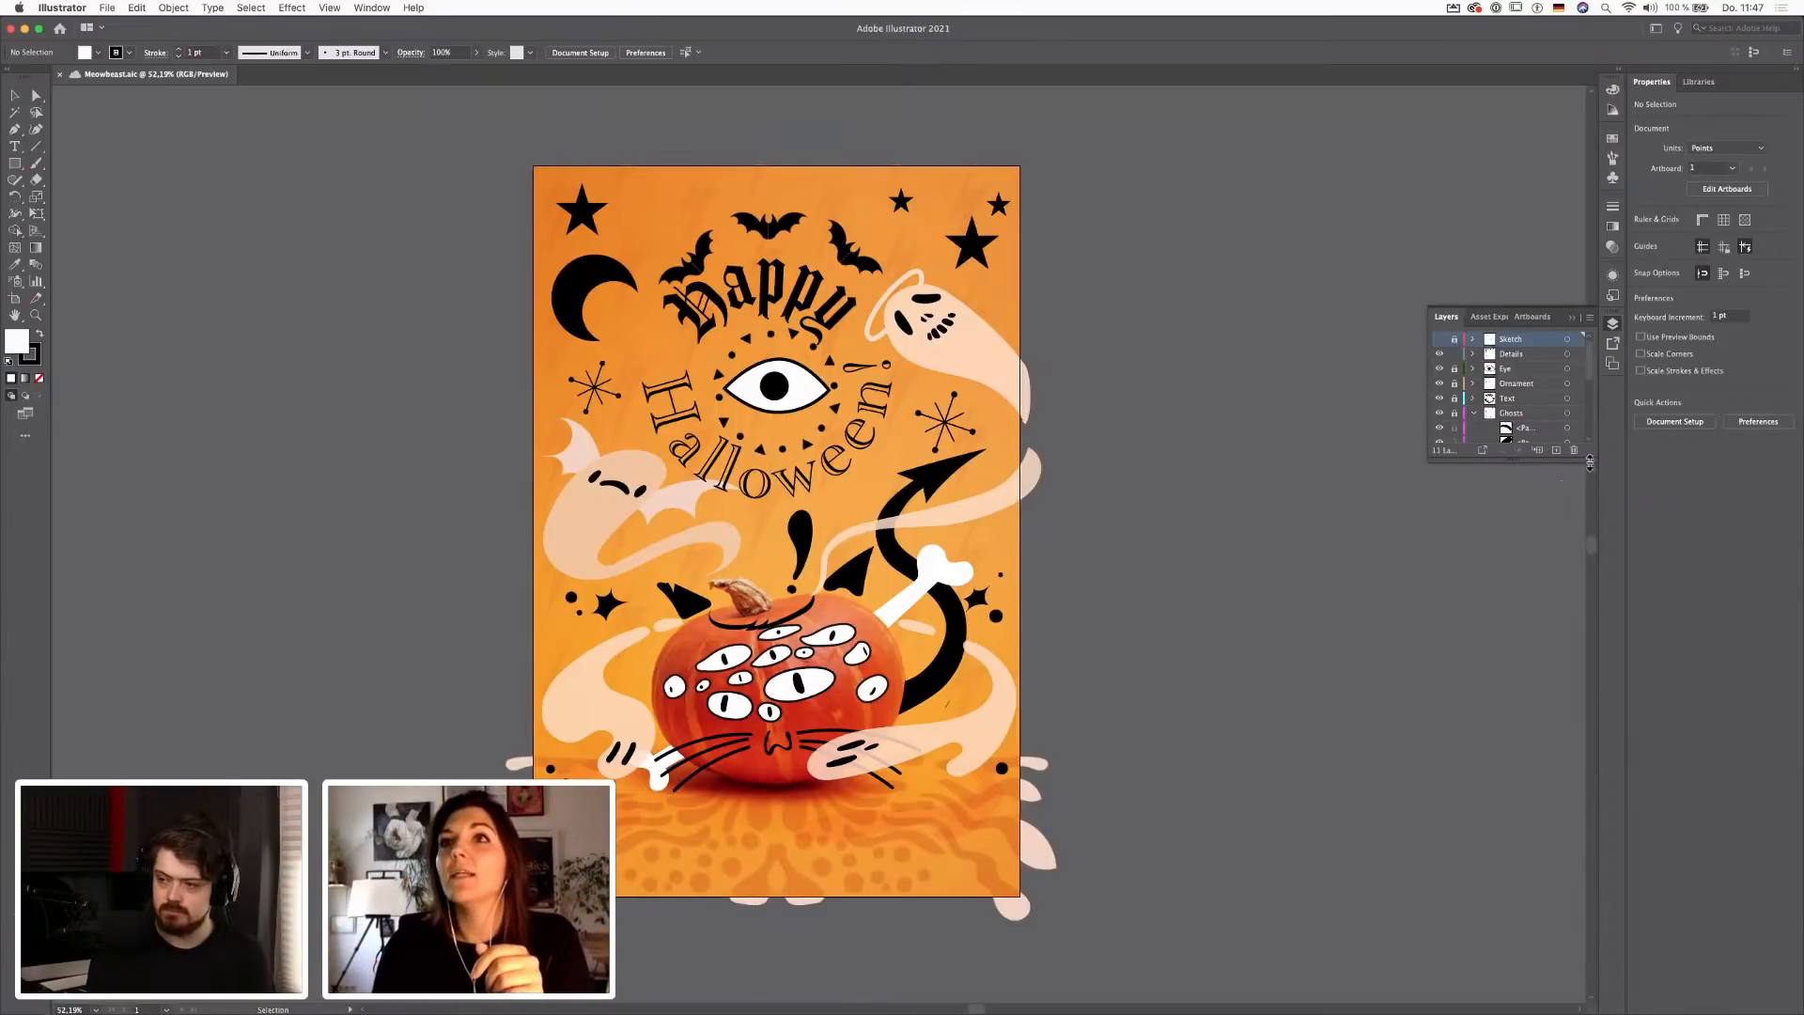
Enlarge the layer list and unlock every locked layer except Sketch and Pumpkin
drag(1590, 462, 1595, 686)
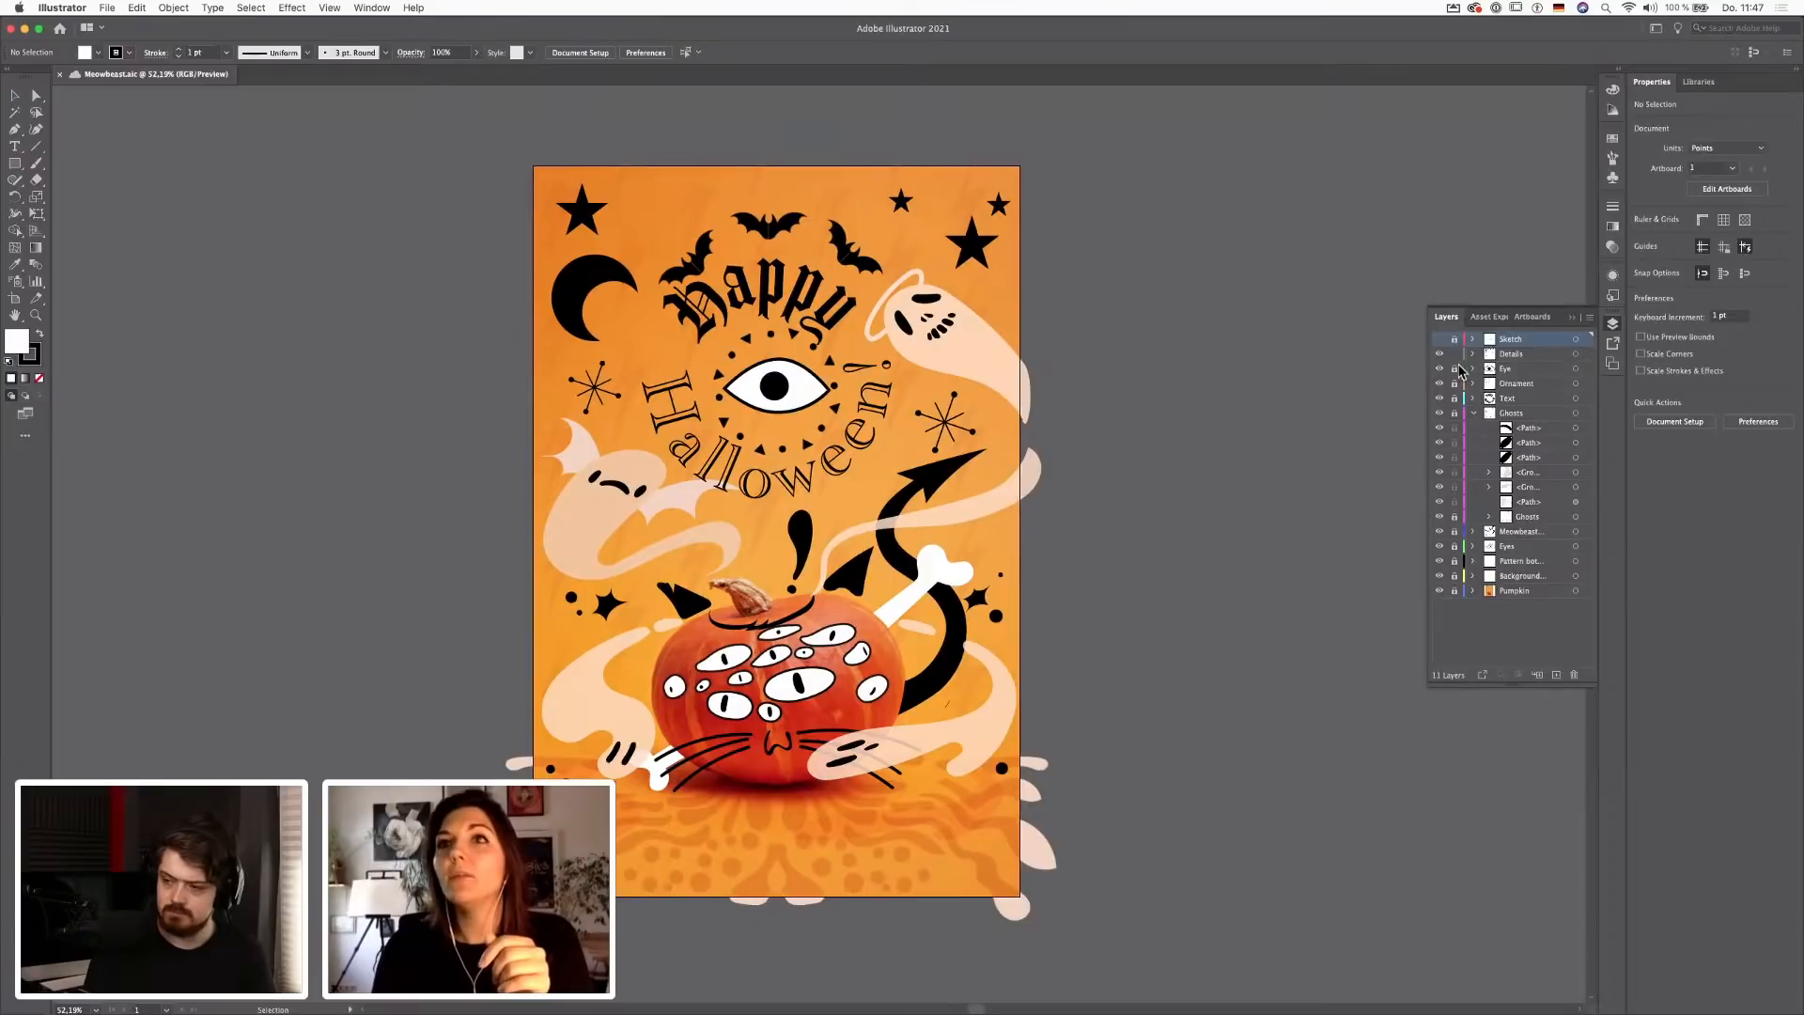
click(1455, 590)
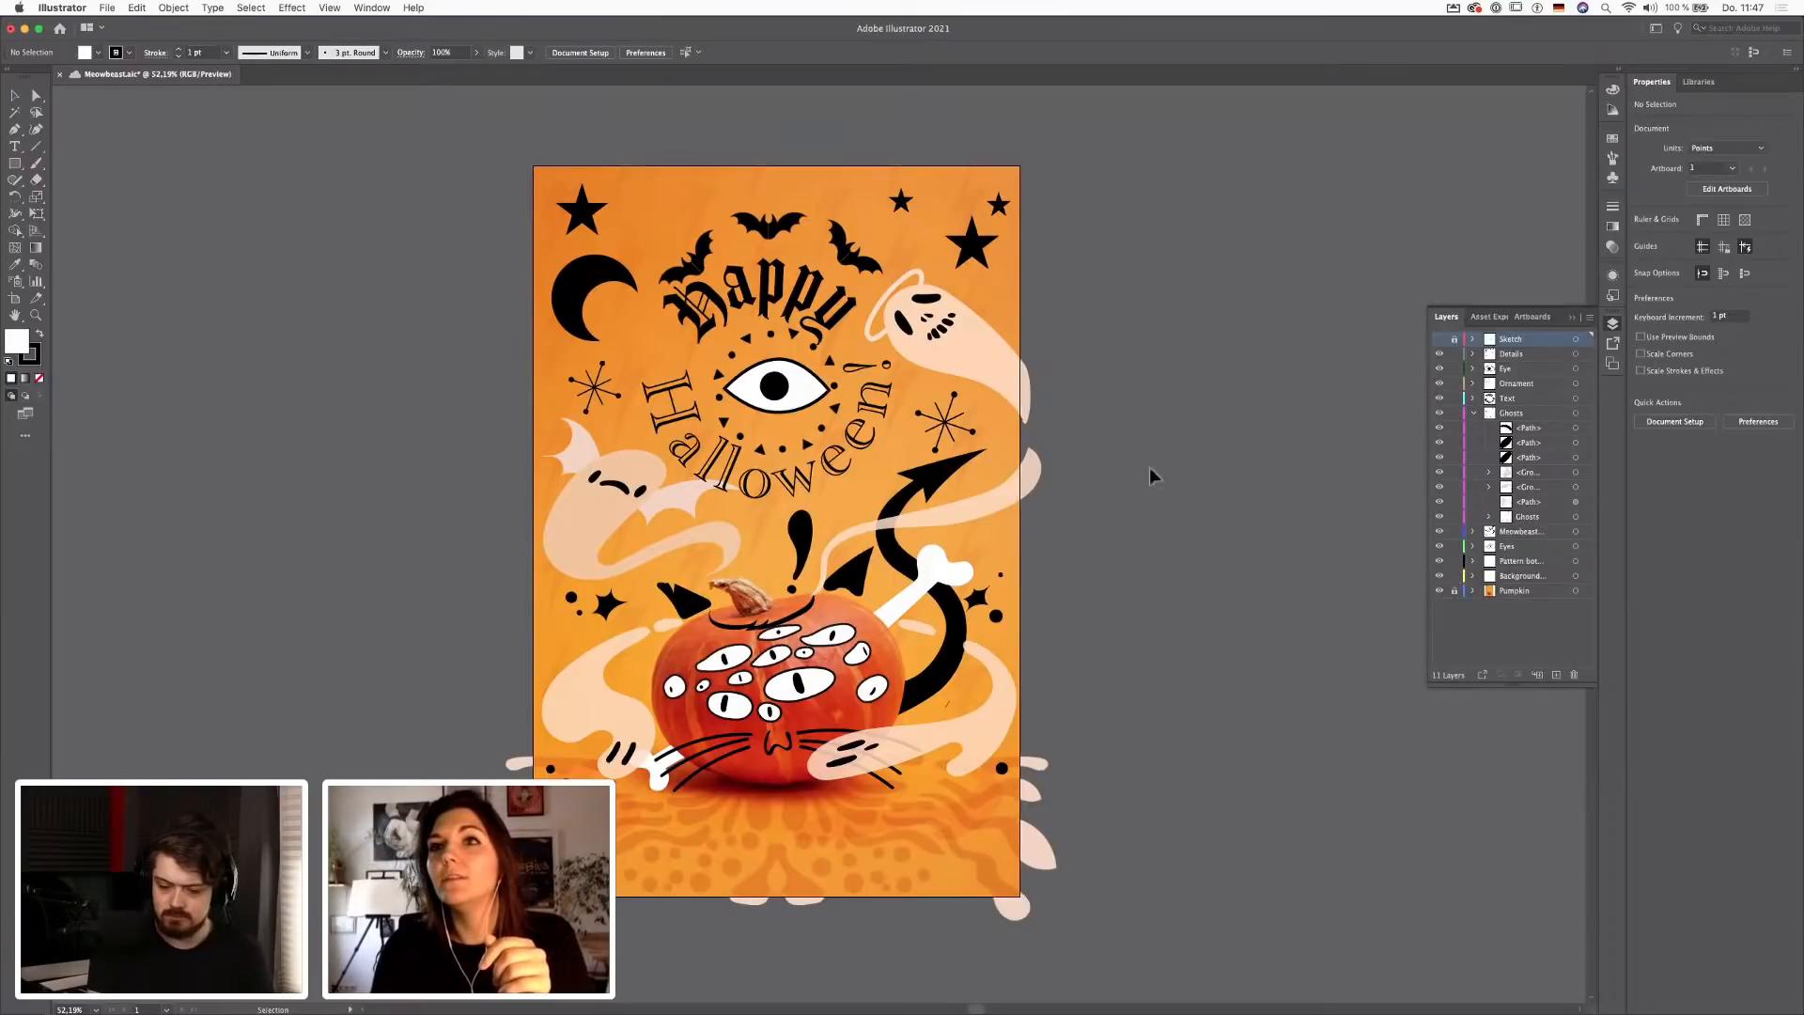
Open the cloud documents Untitled-11 and Cloudfile, accepting the repeat-objects notice
key(super+o)
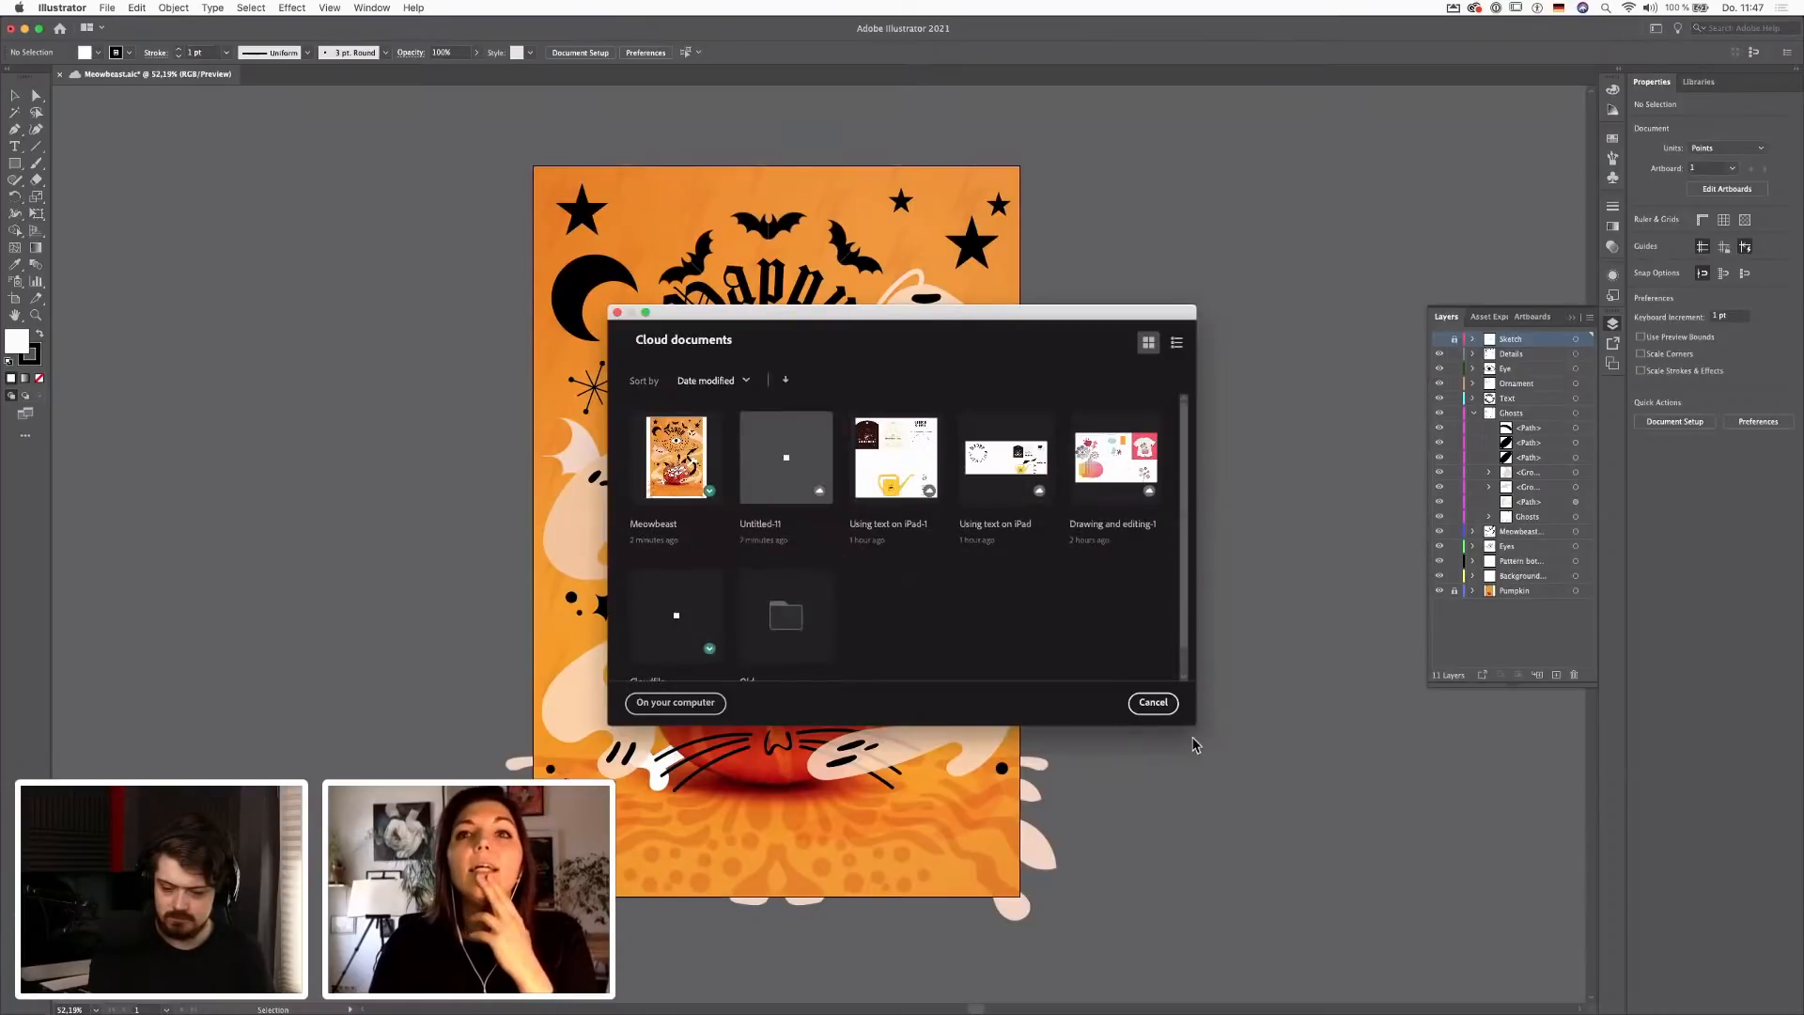
double_click(783, 504)
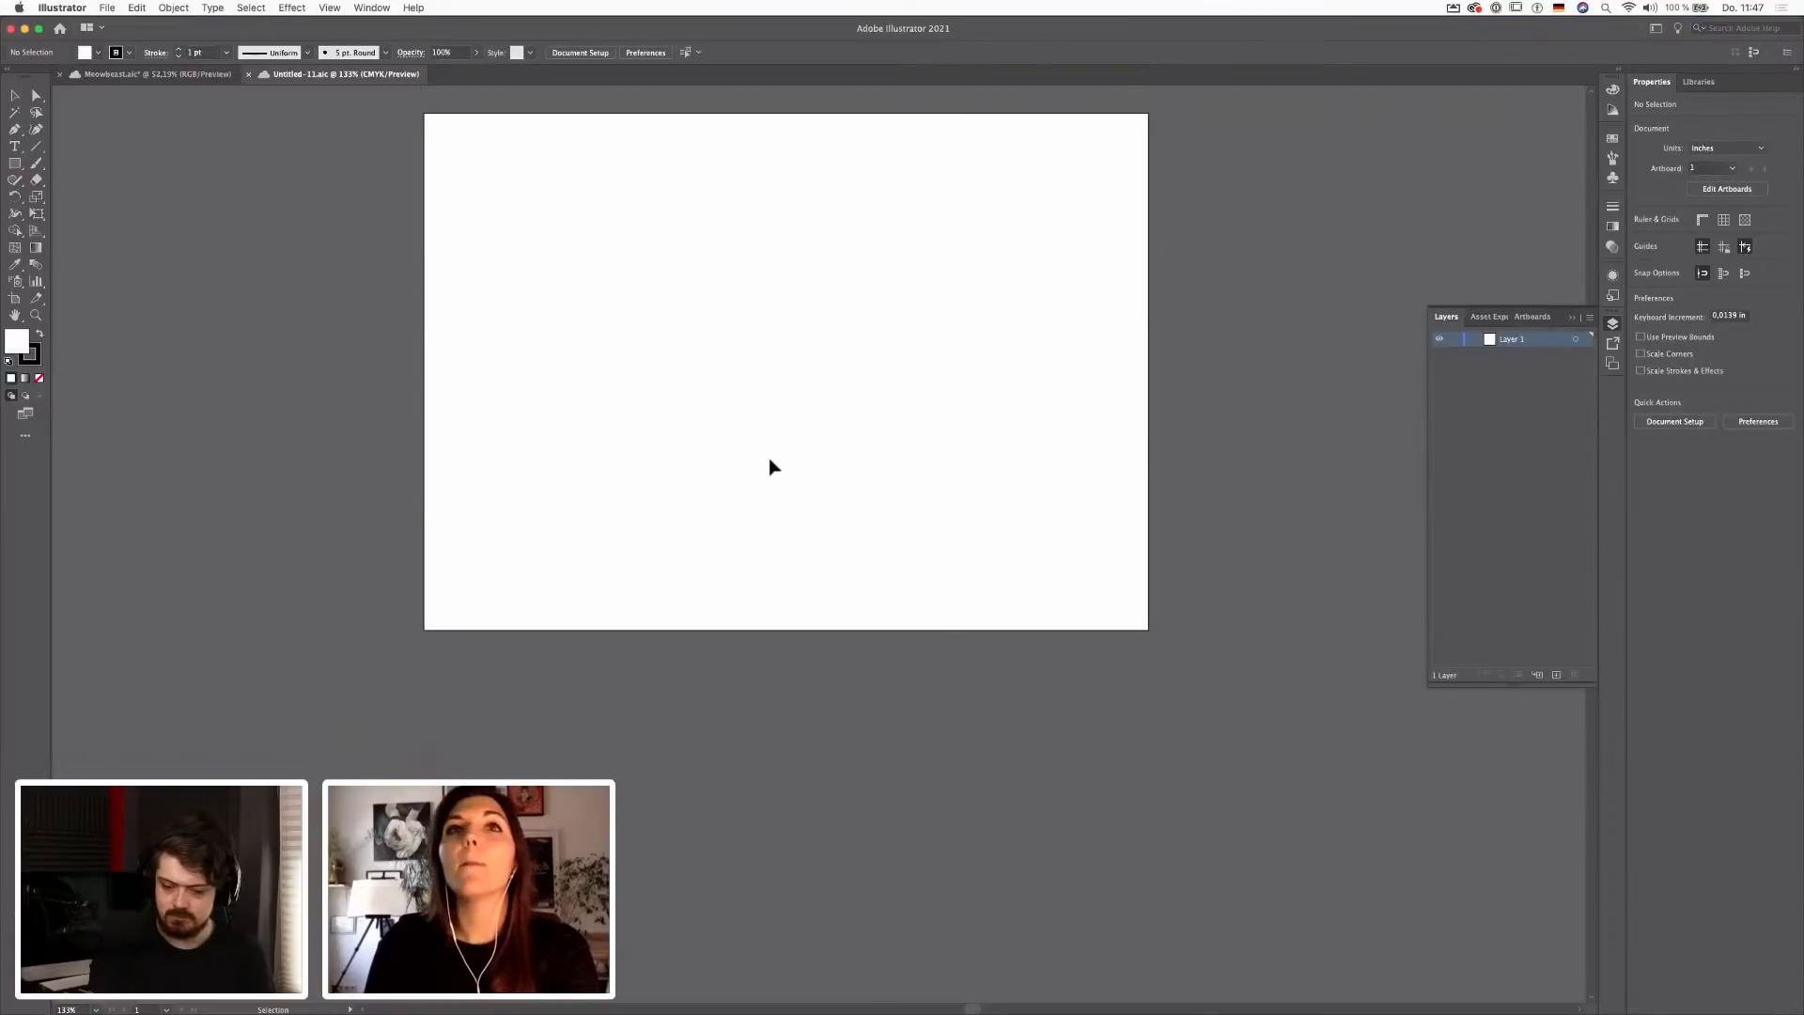
key(super+o)
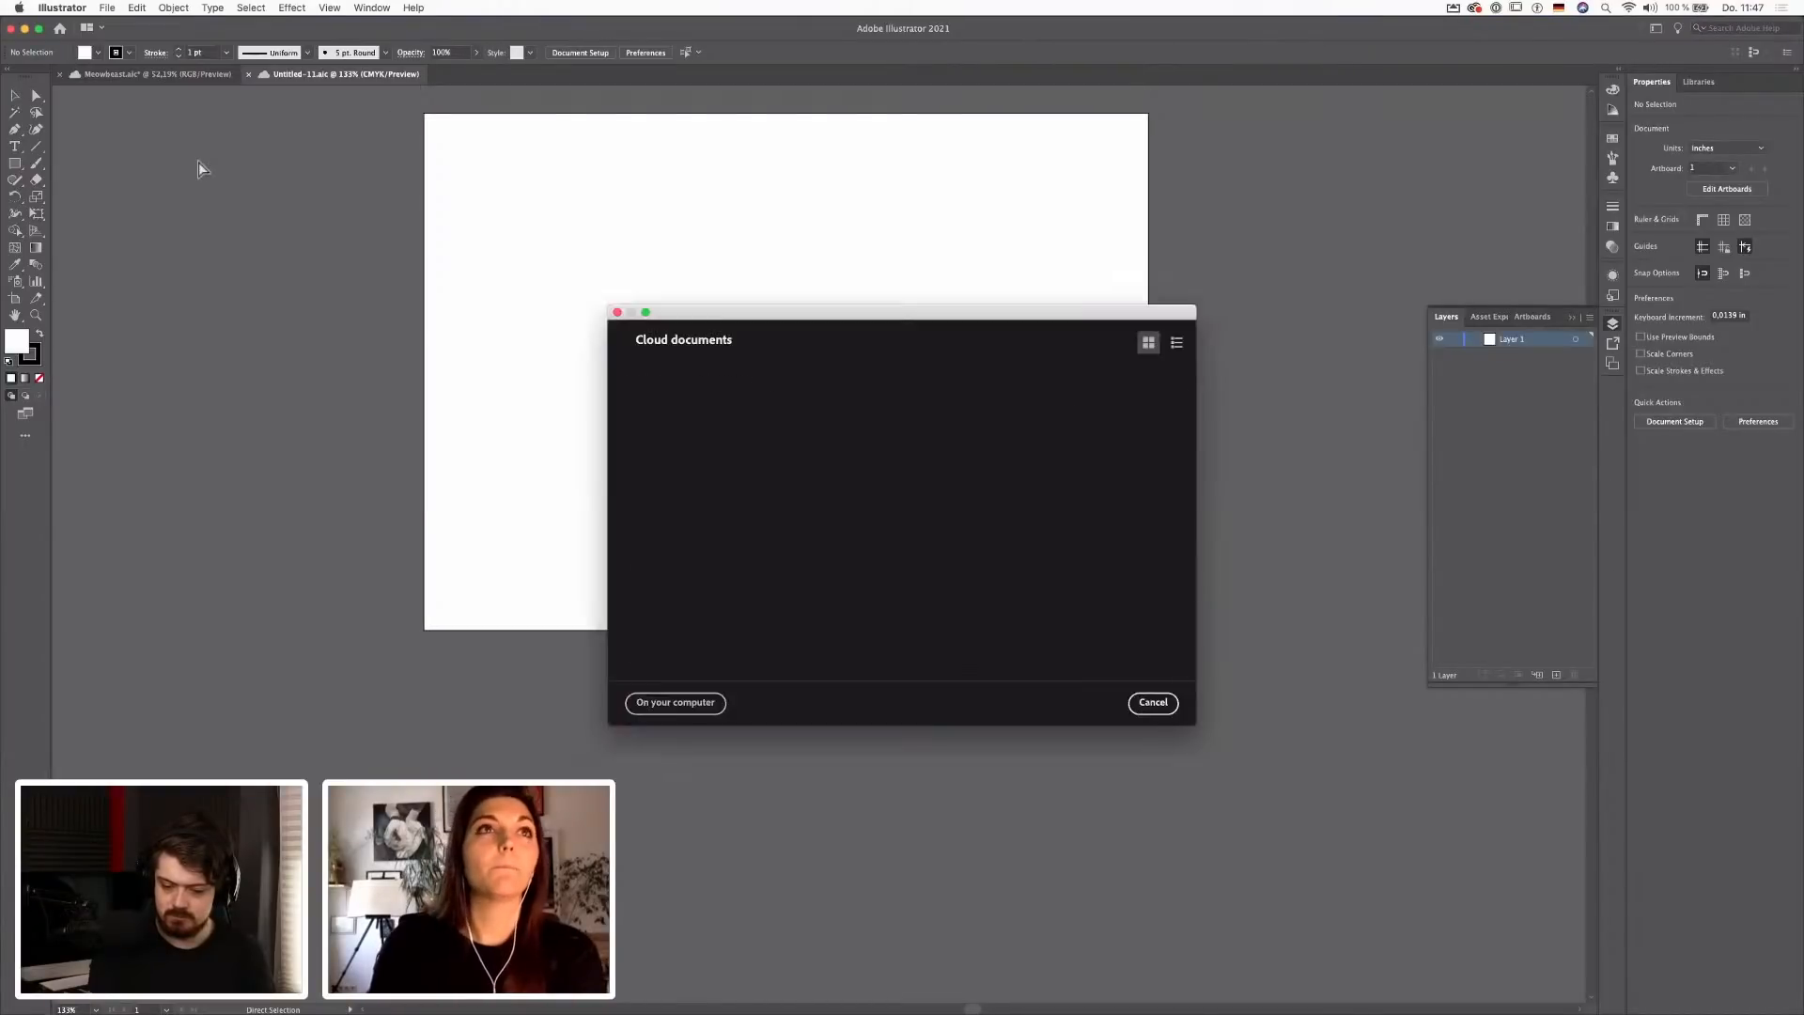
scroll(695, 620, down, 1)
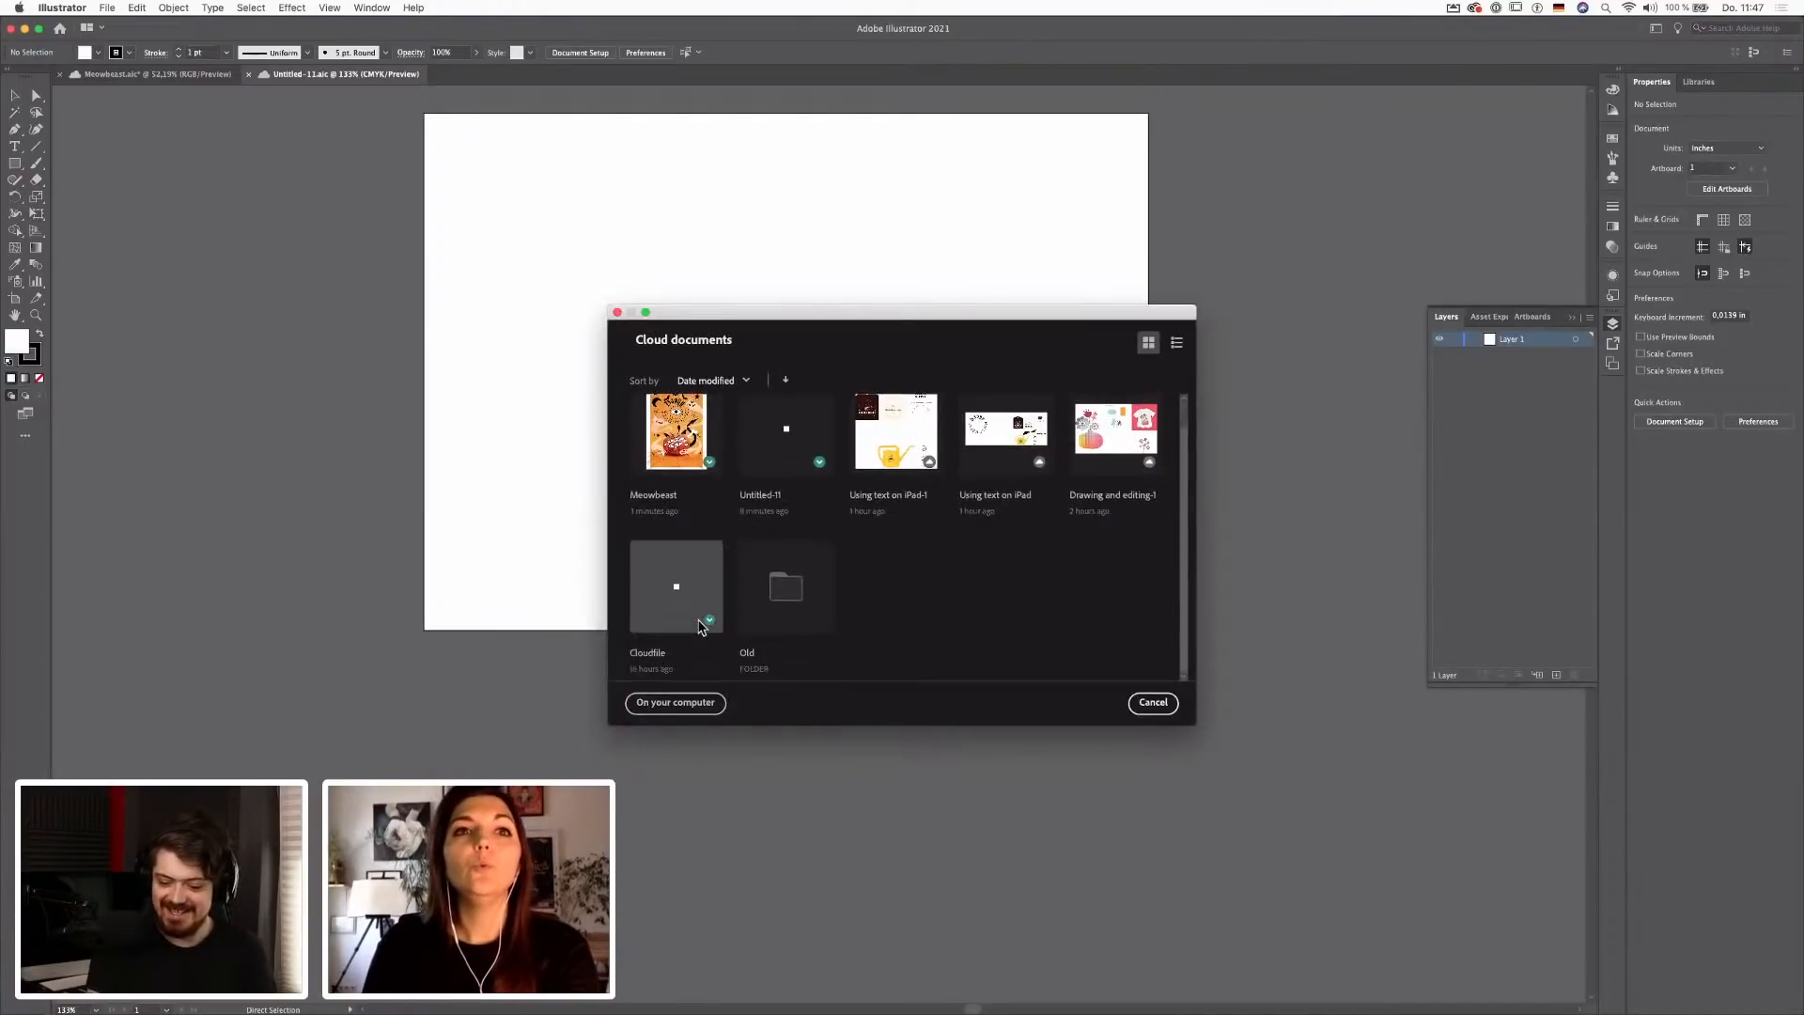
click(674, 592)
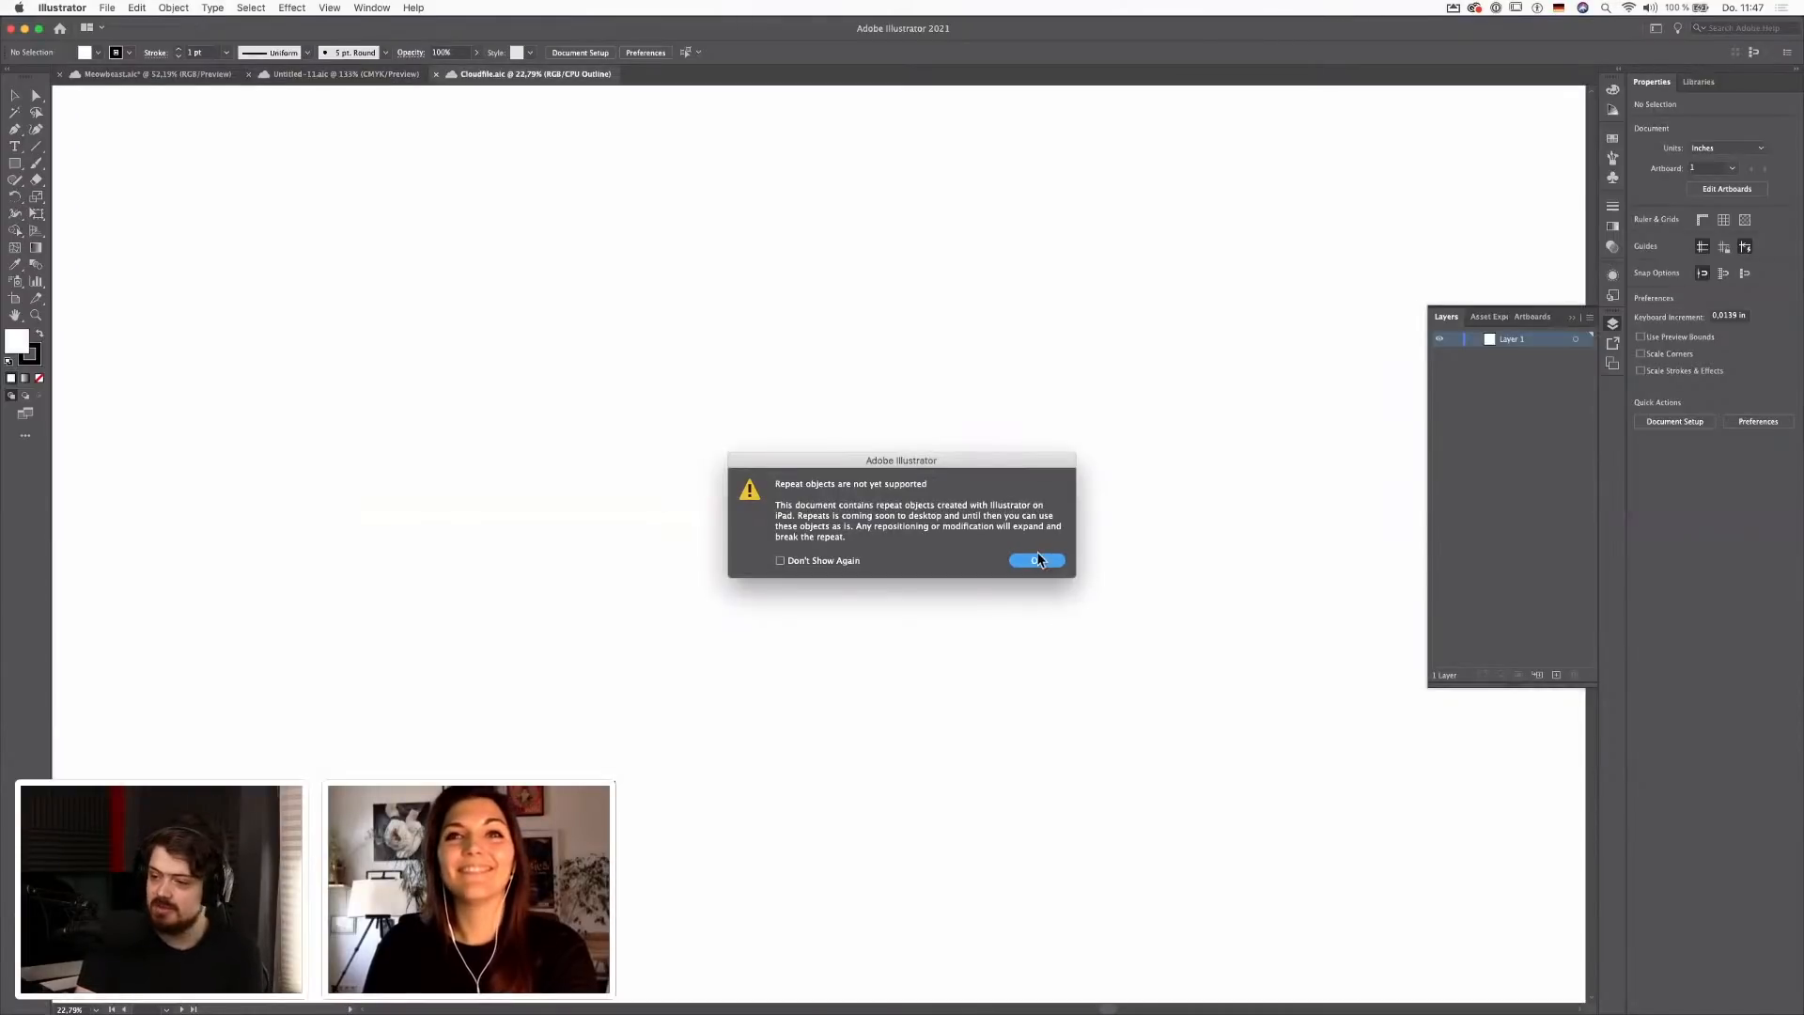
click(1038, 561)
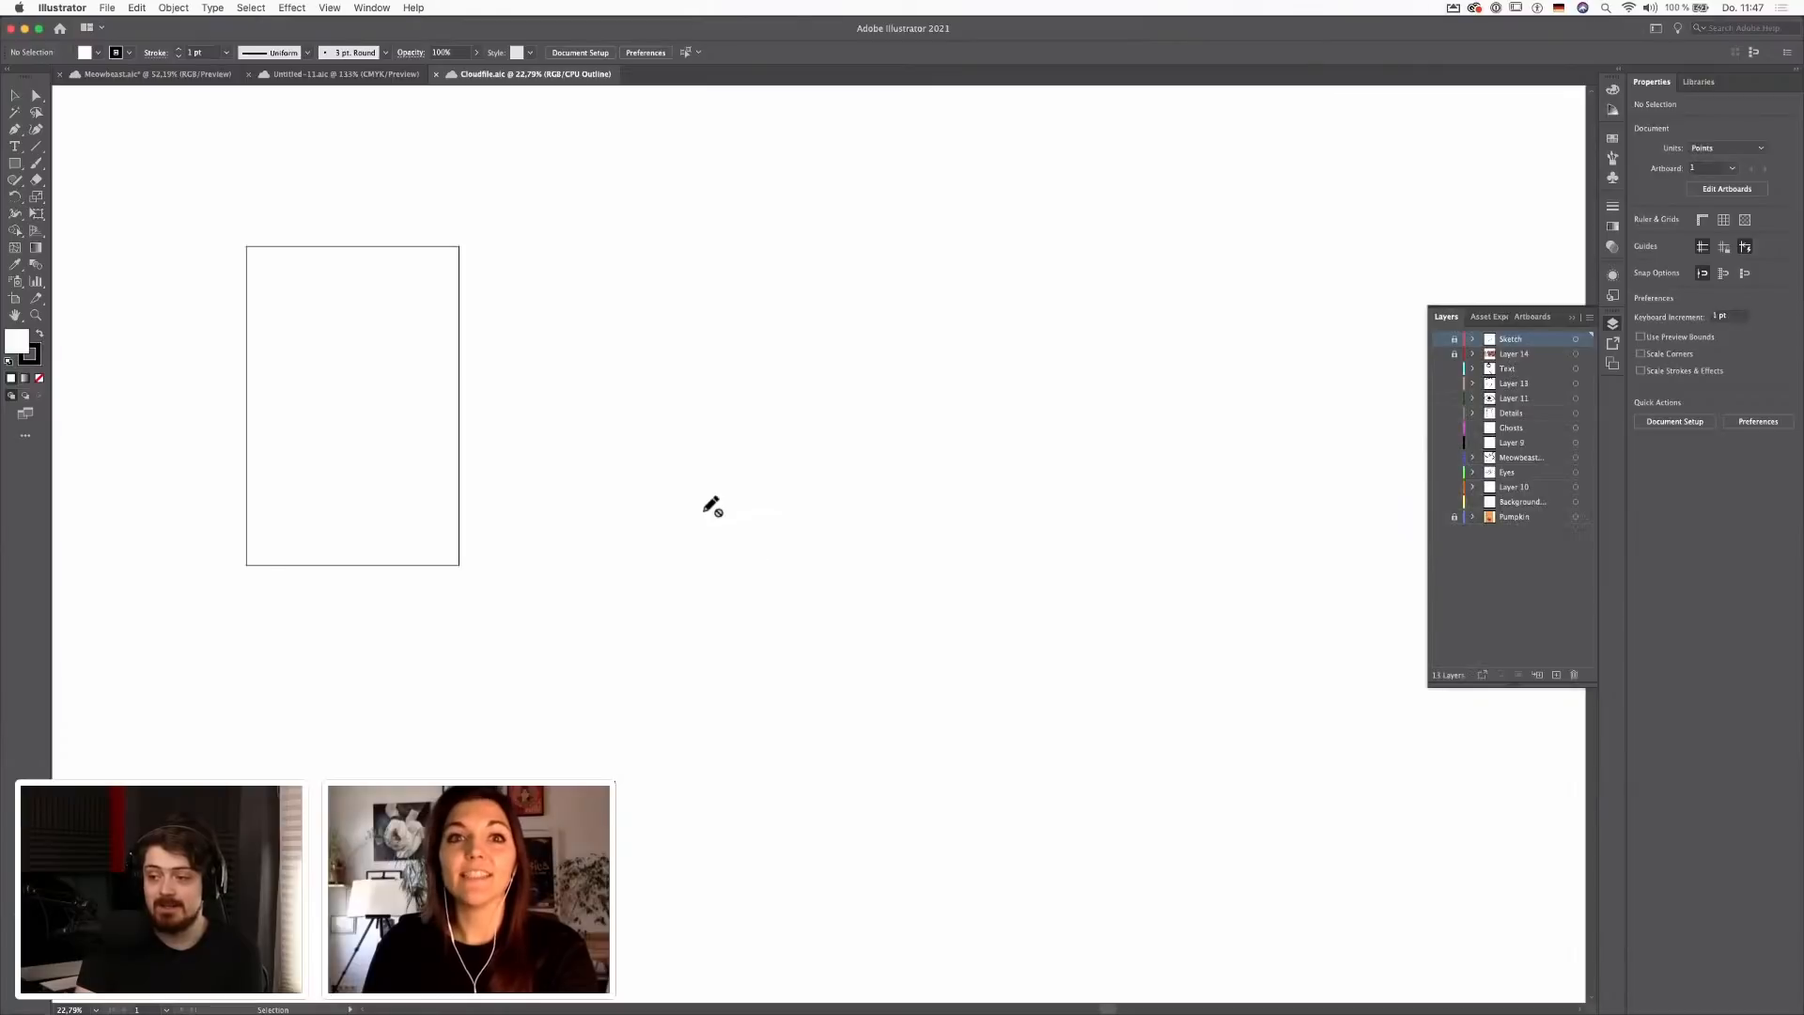
Make the Sketch layer in Cloudfile visible and switch it from outline to preview display
scroll(712, 506, down, 5)
scroll(711, 506, up, 7)
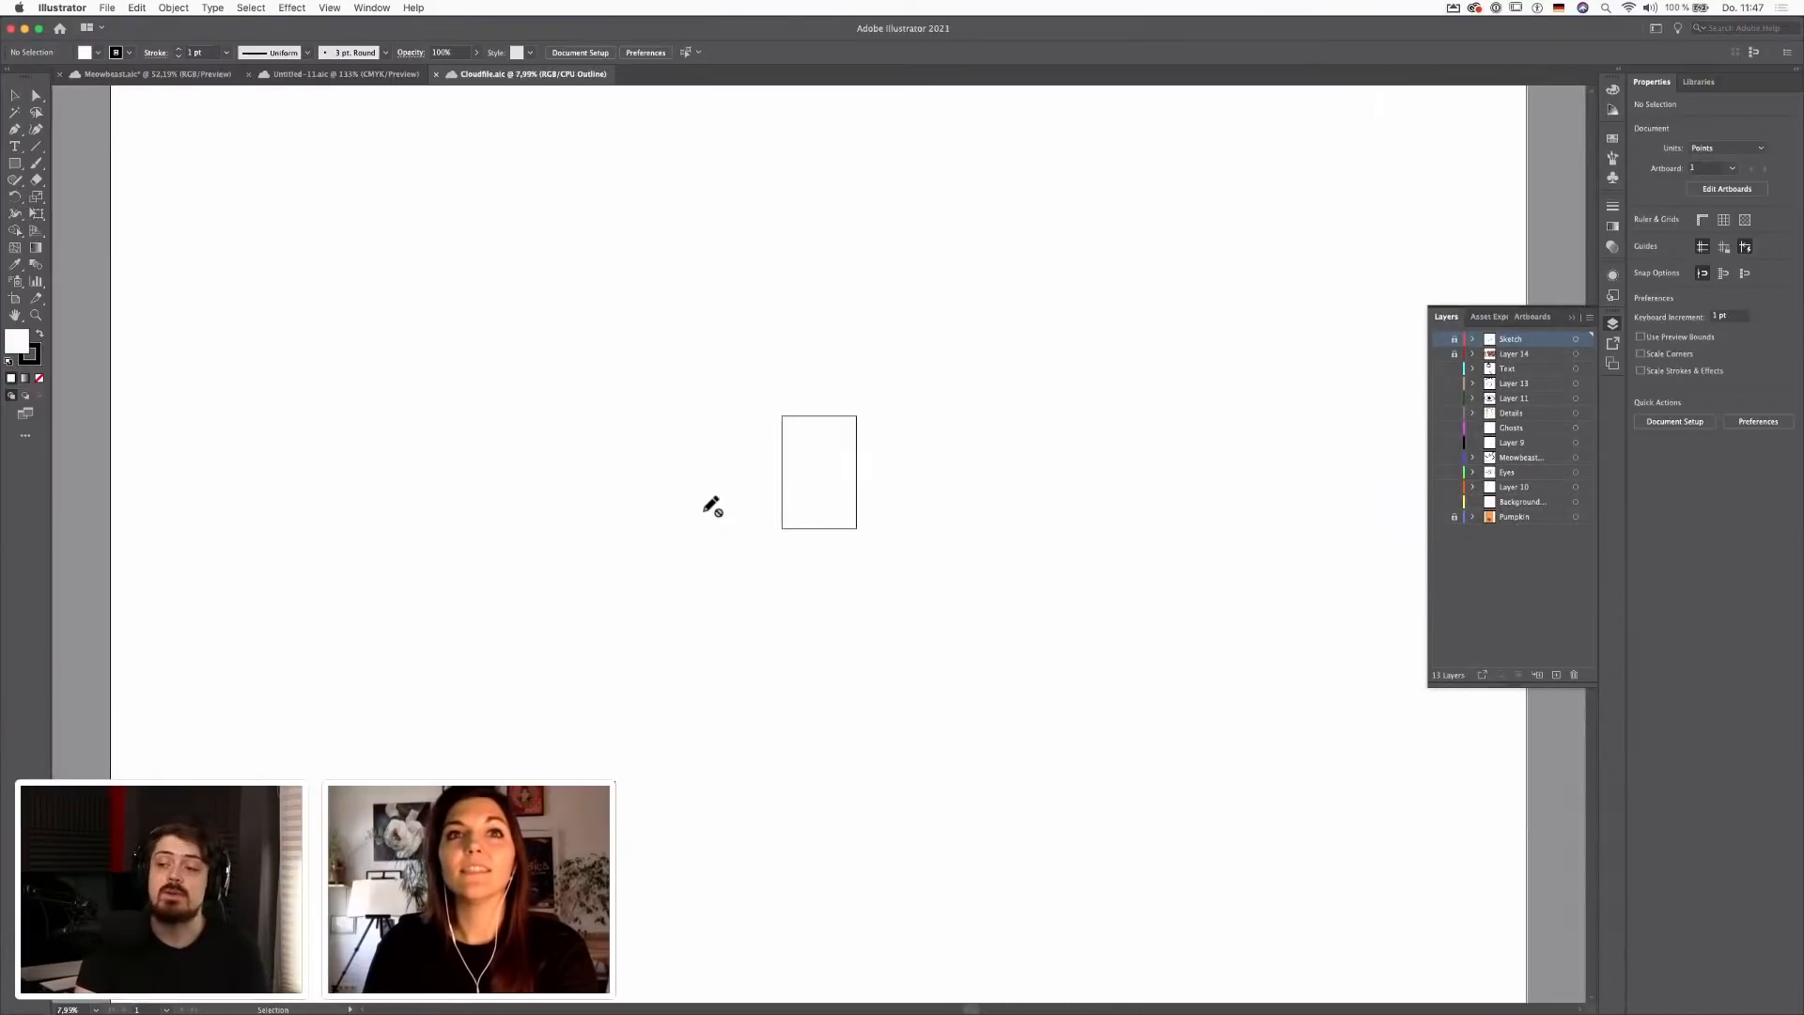
click(1444, 338)
super+click(1441, 339)
scroll(928, 473, up, 2)
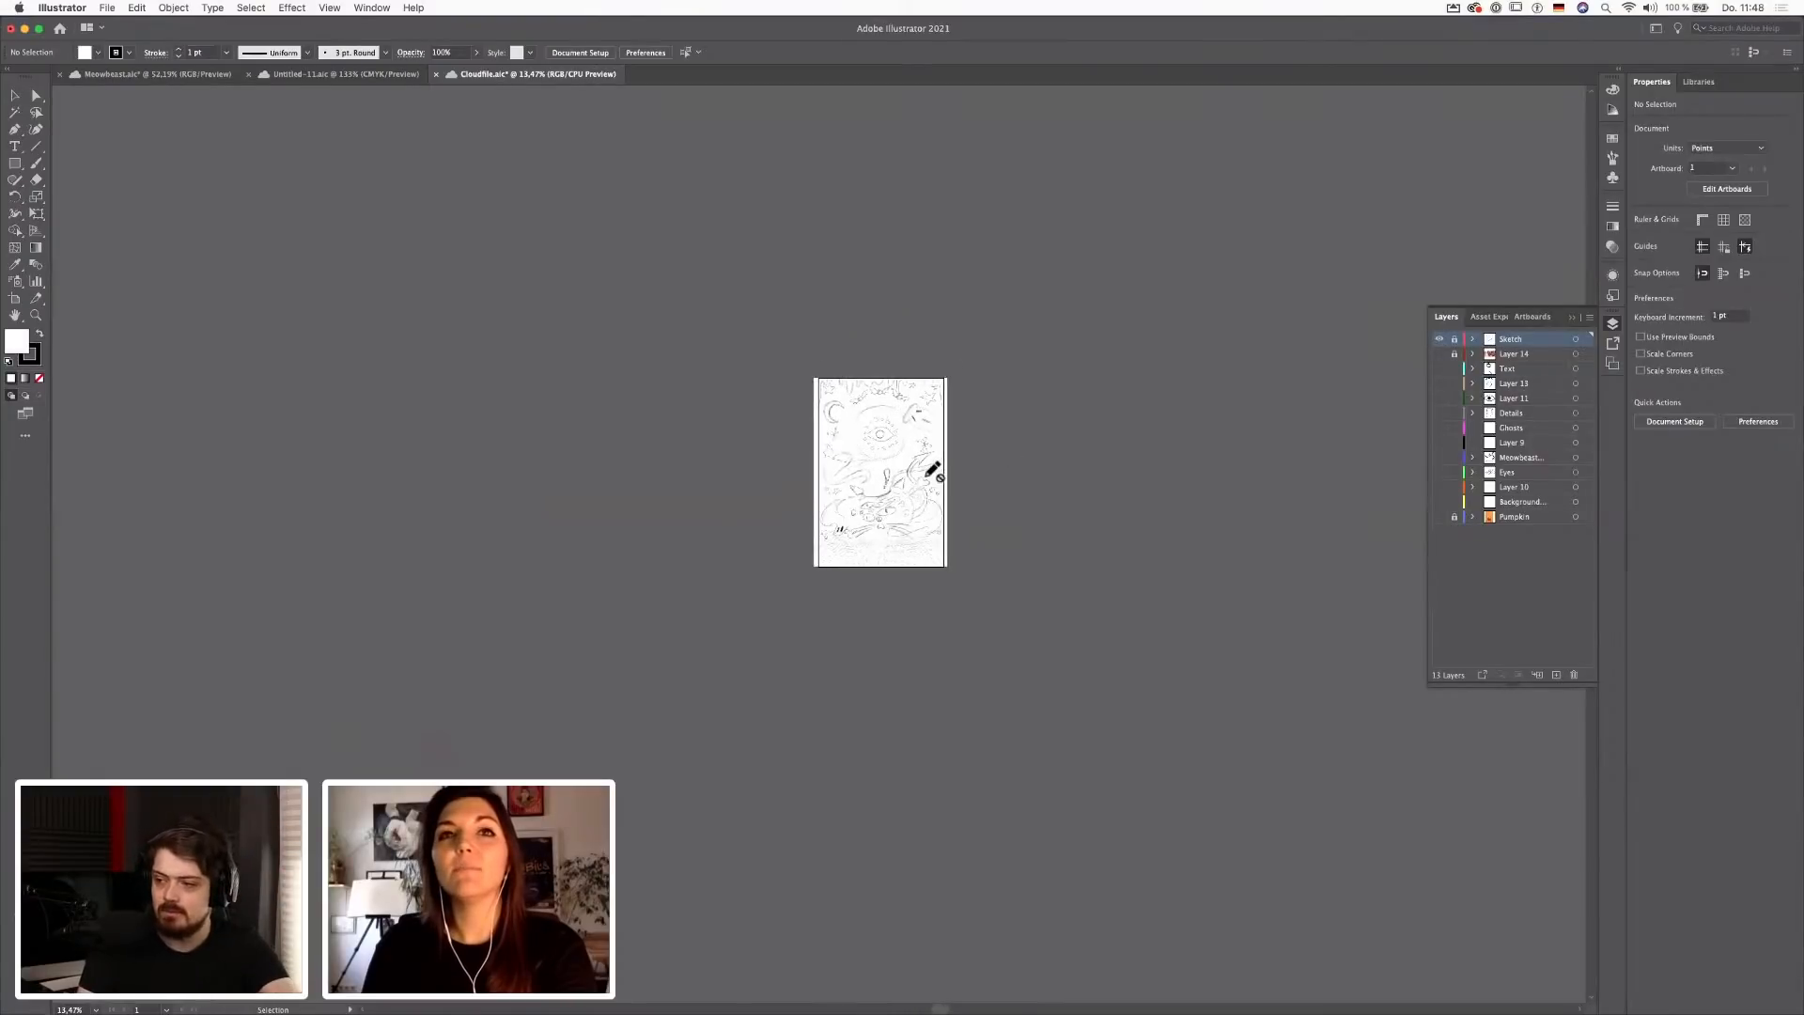
scroll(934, 472, up, 3)
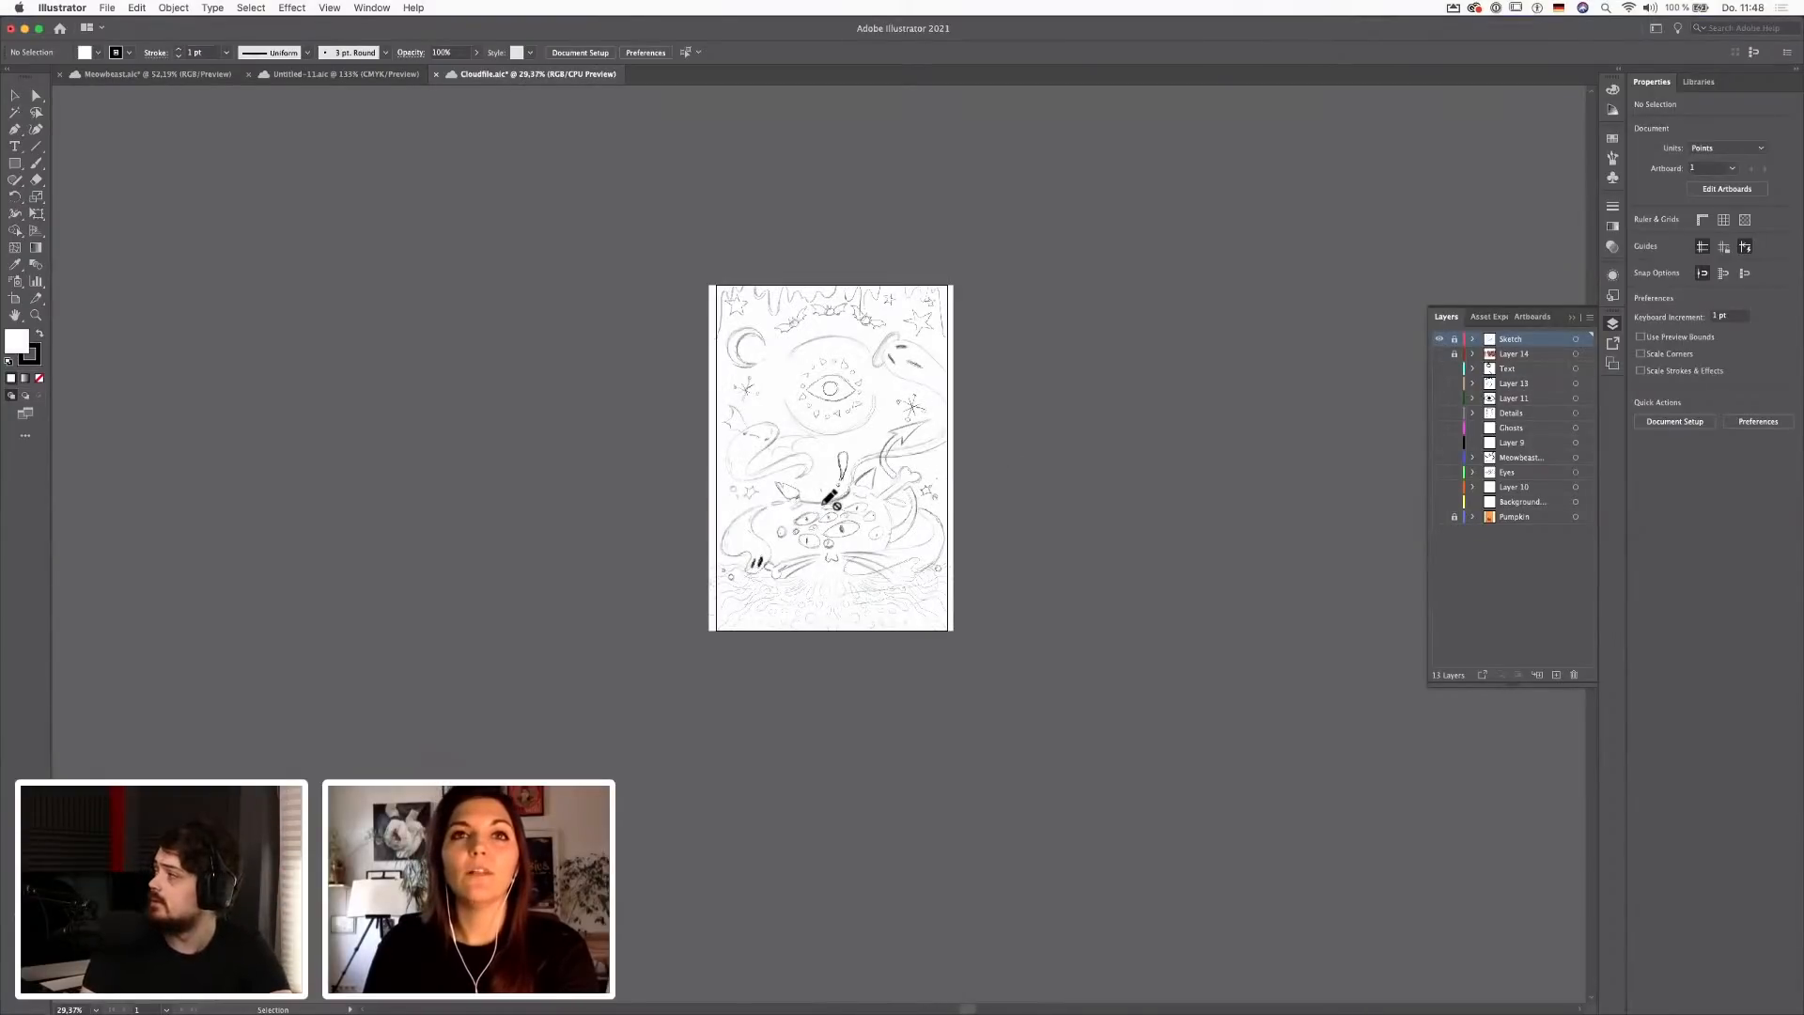
scroll(830, 498, up, 1)
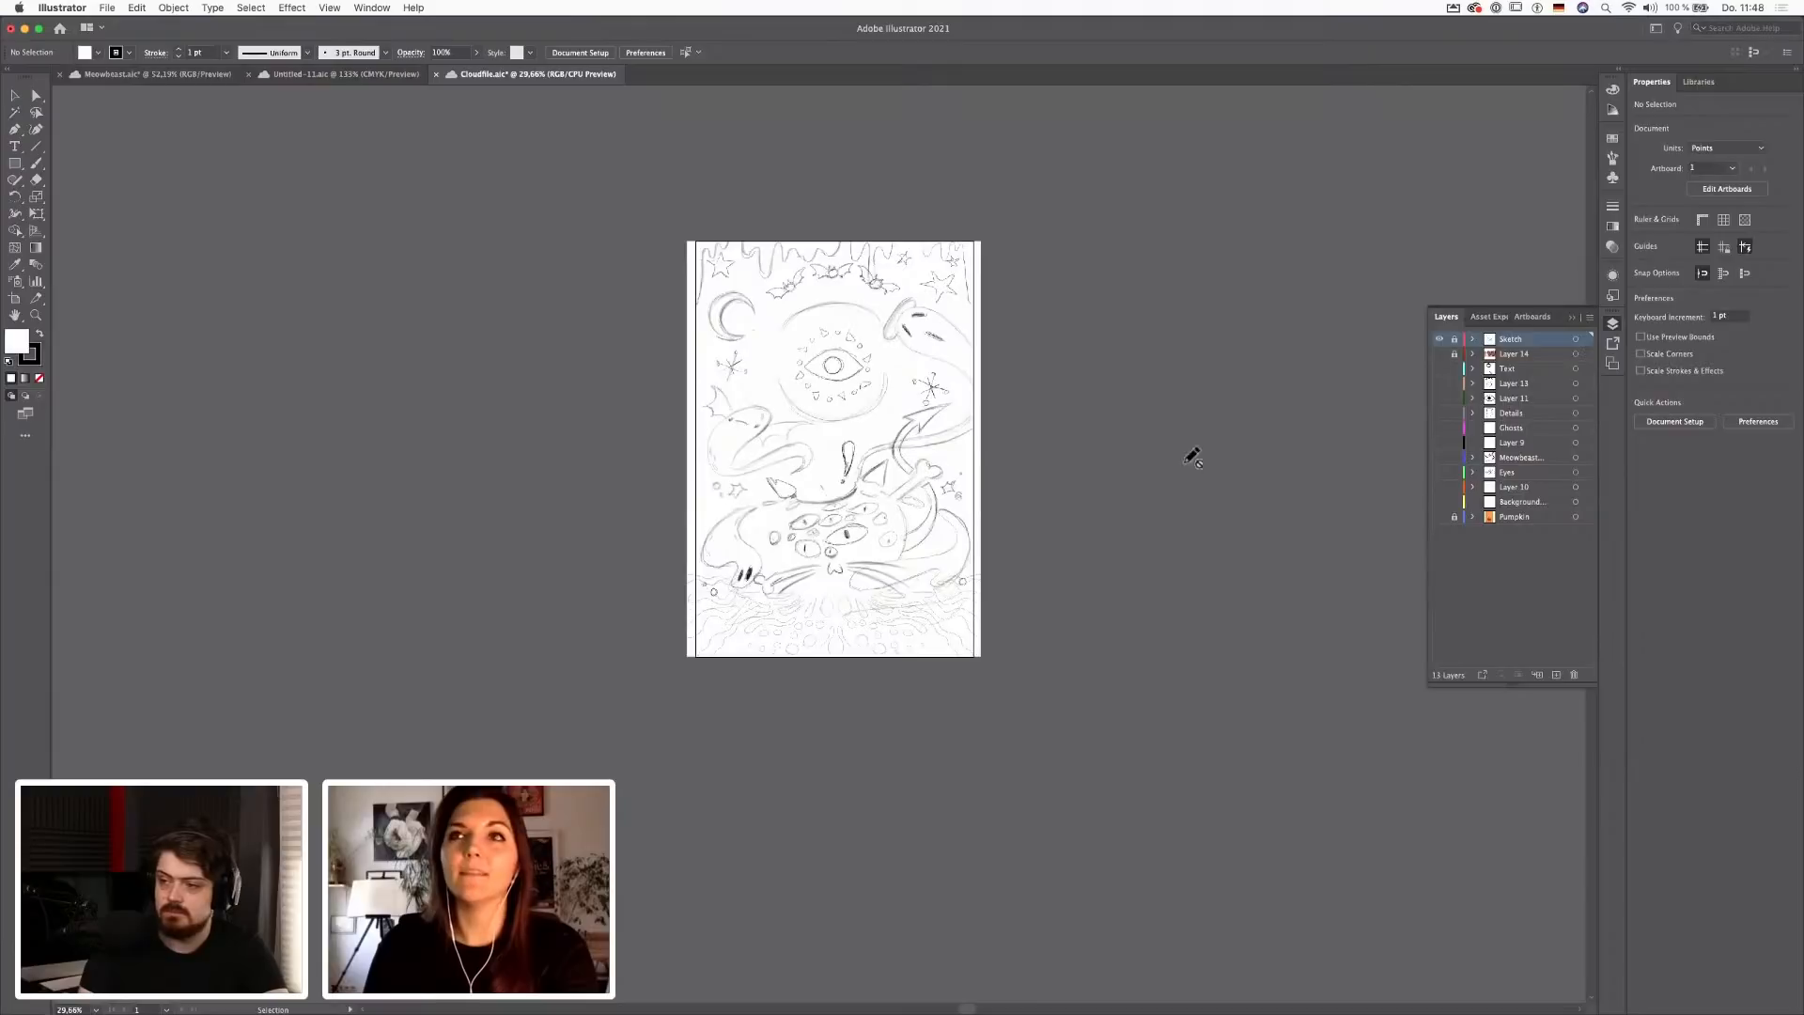
Show the Pumpkin layer, hide the Sketch layer, and show all layers from Text down to Background
click(1438, 517)
click(1439, 339)
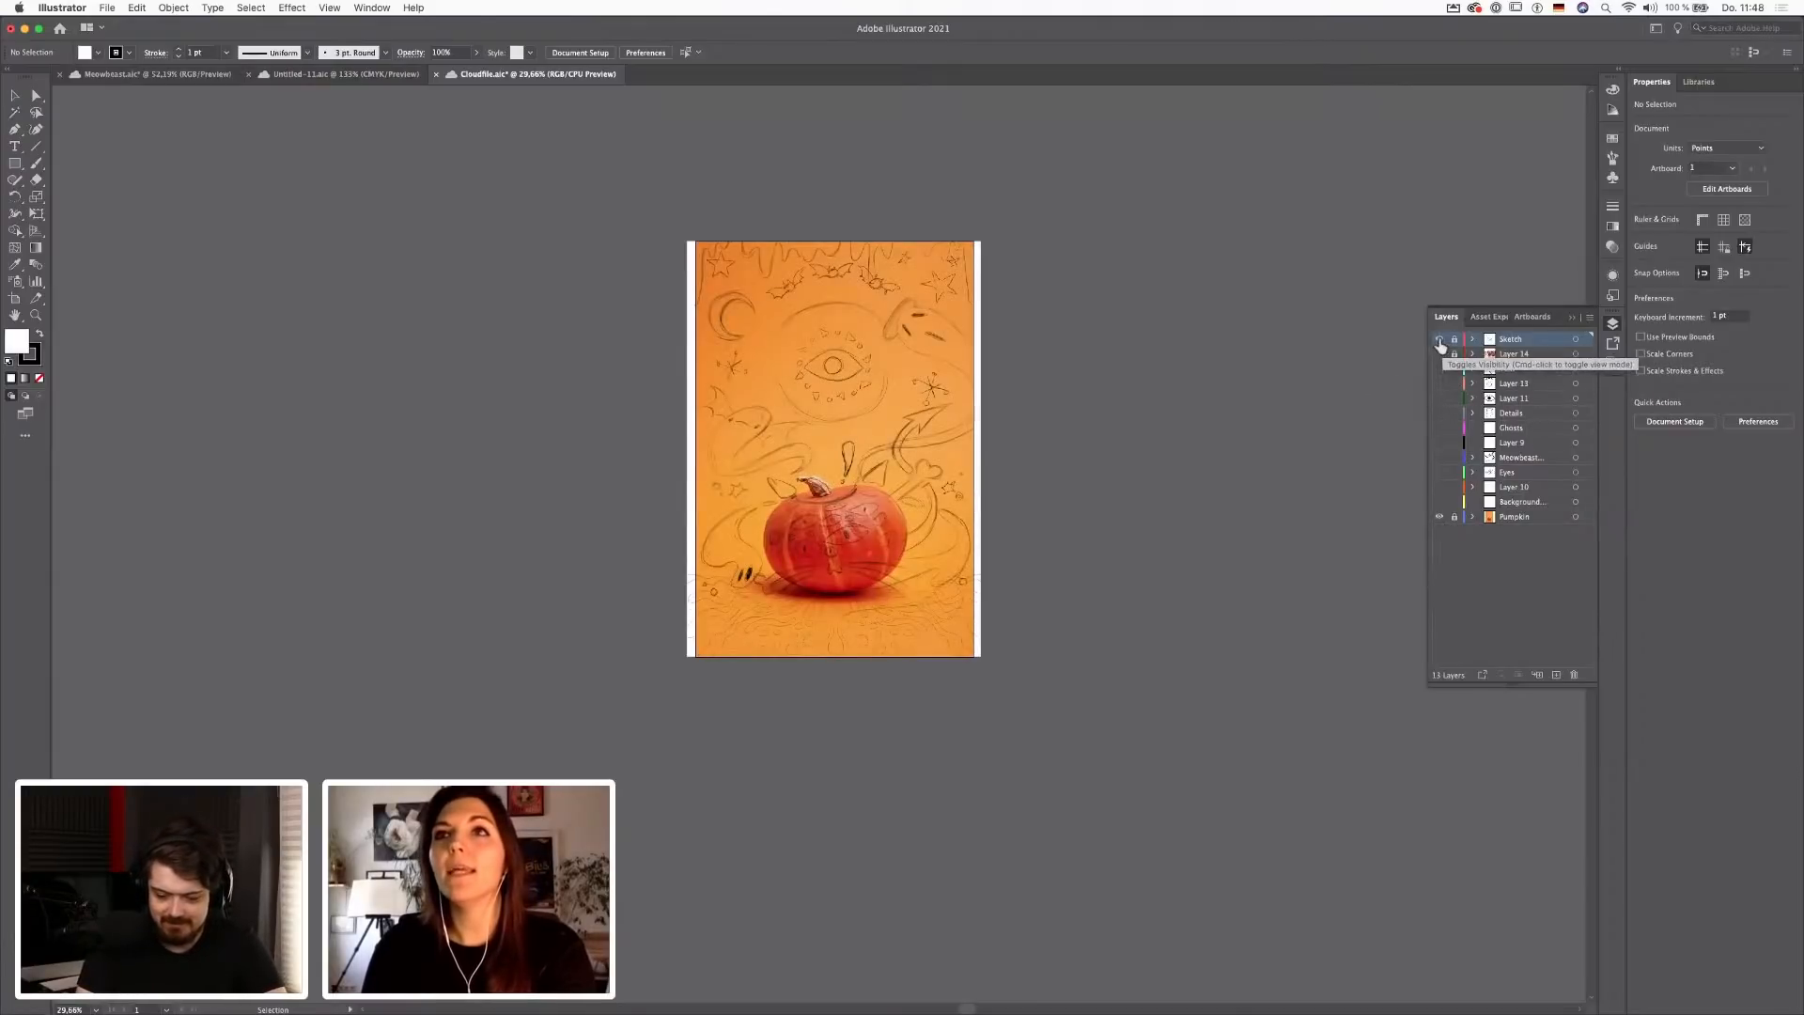
drag(1445, 381, 1436, 511)
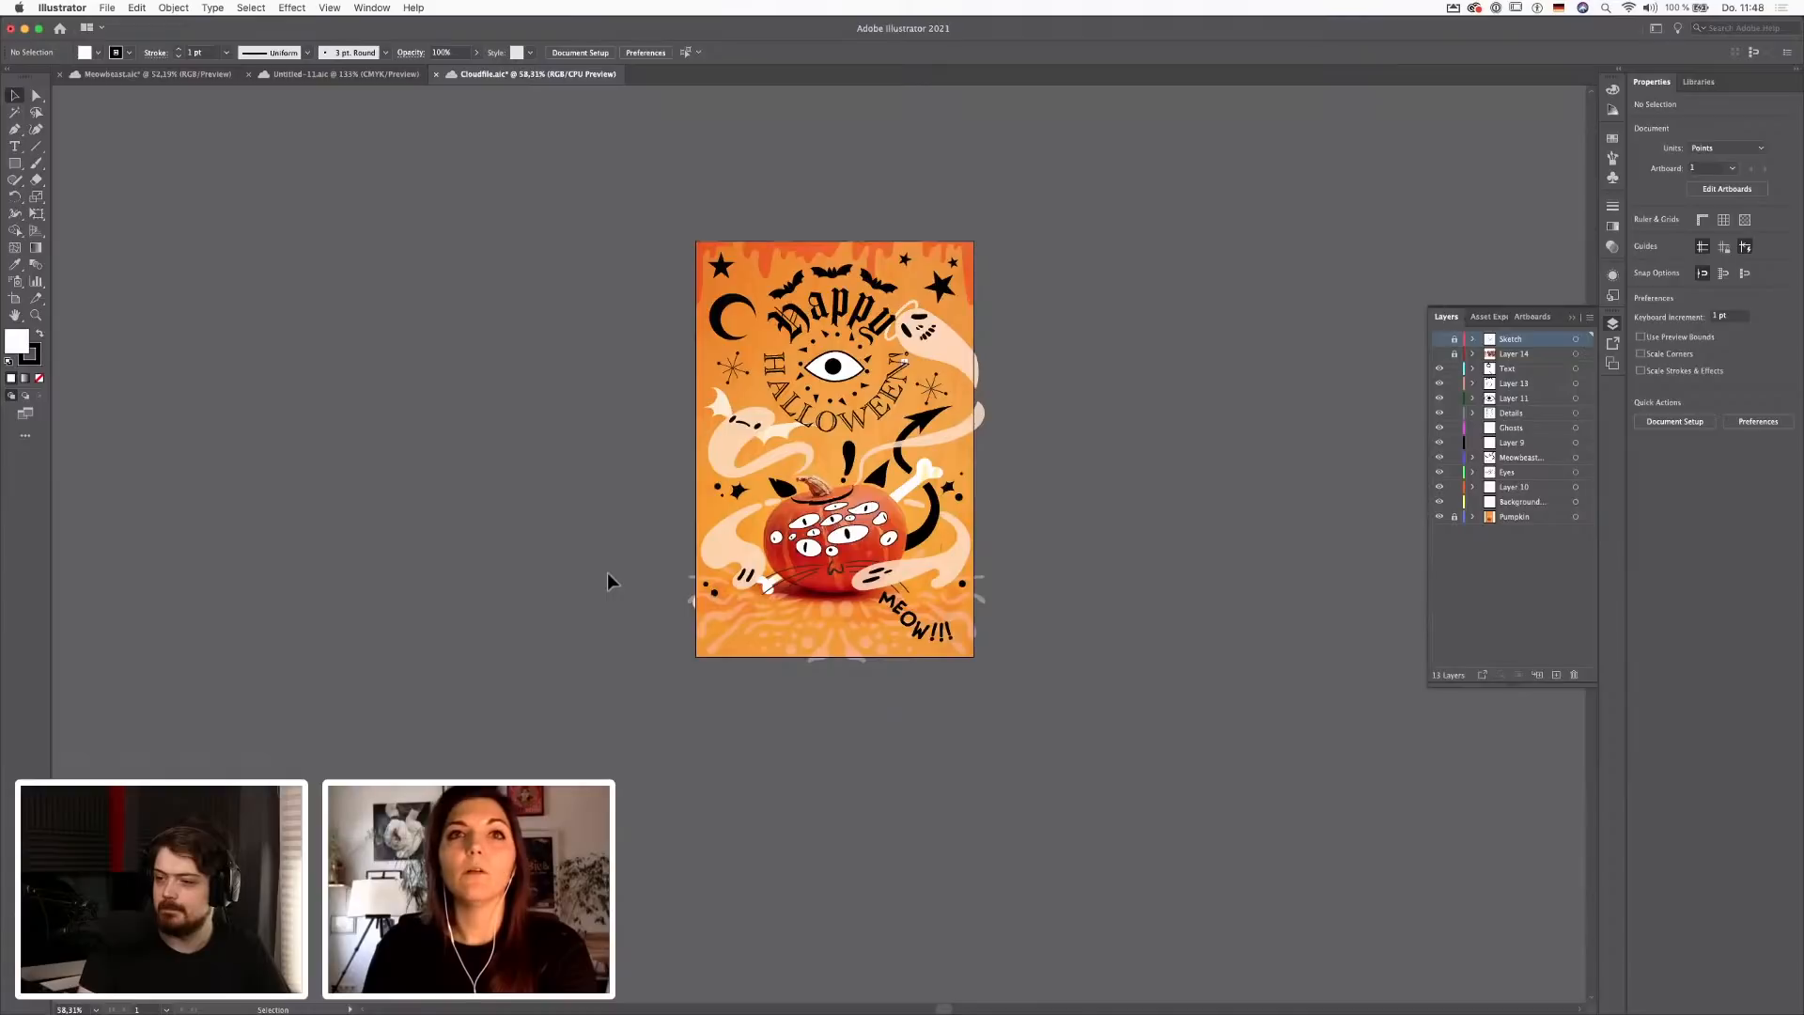
Select all the unlocked artwork in the poster
scroll(607, 573, up, 5)
scroll(607, 572, up, 3)
scroll(607, 573, right, 2)
scroll(607, 572, up, 5)
scroll(607, 572, right, 3)
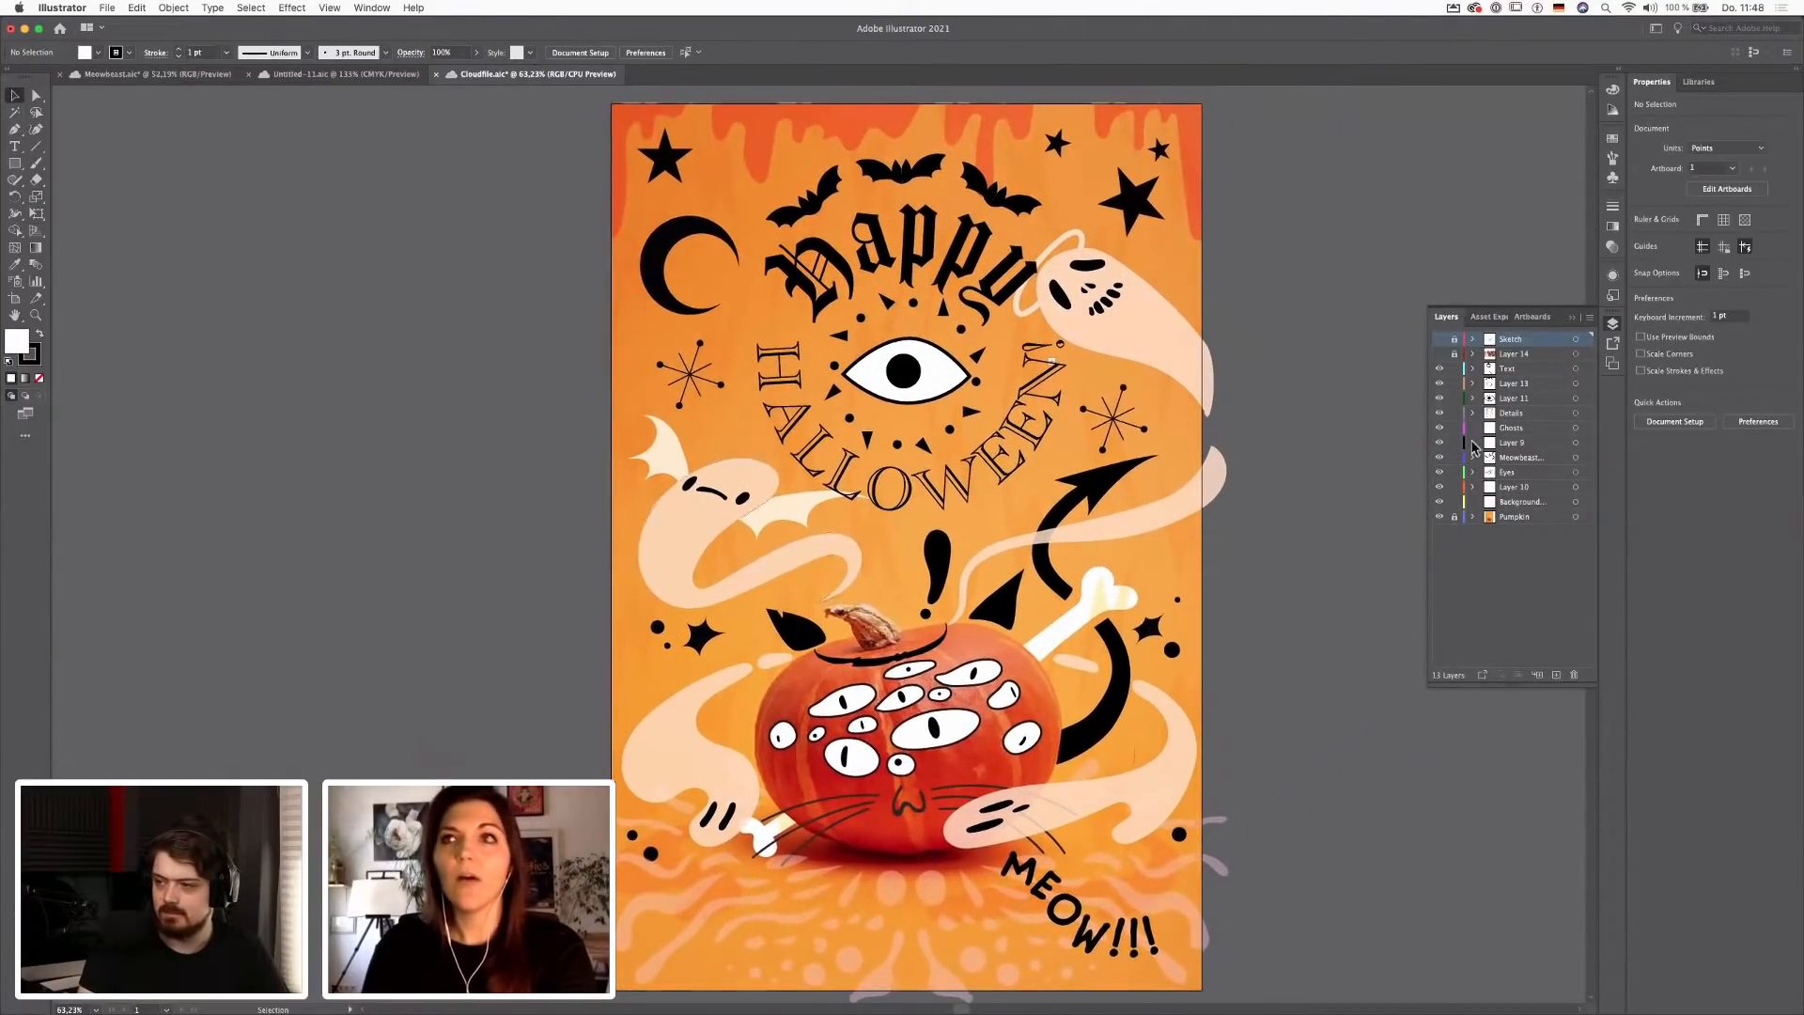
key(super+a)
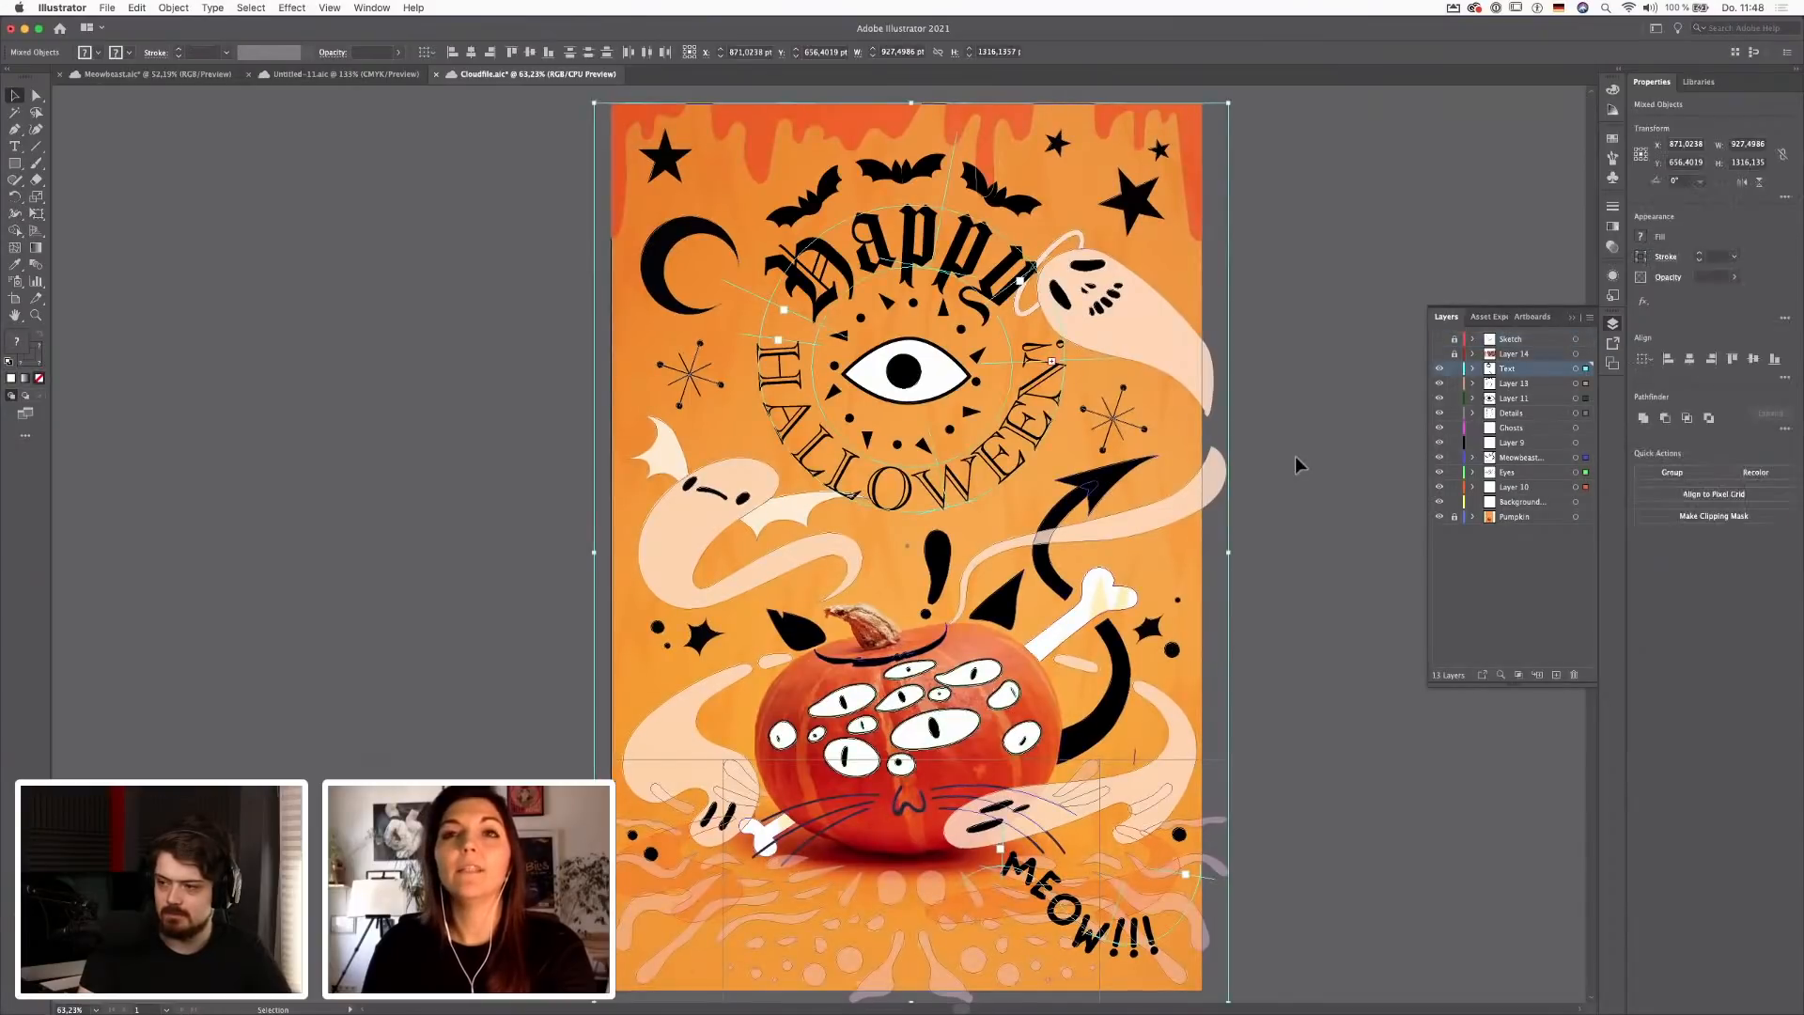
scroll(1359, 403, down, 2)
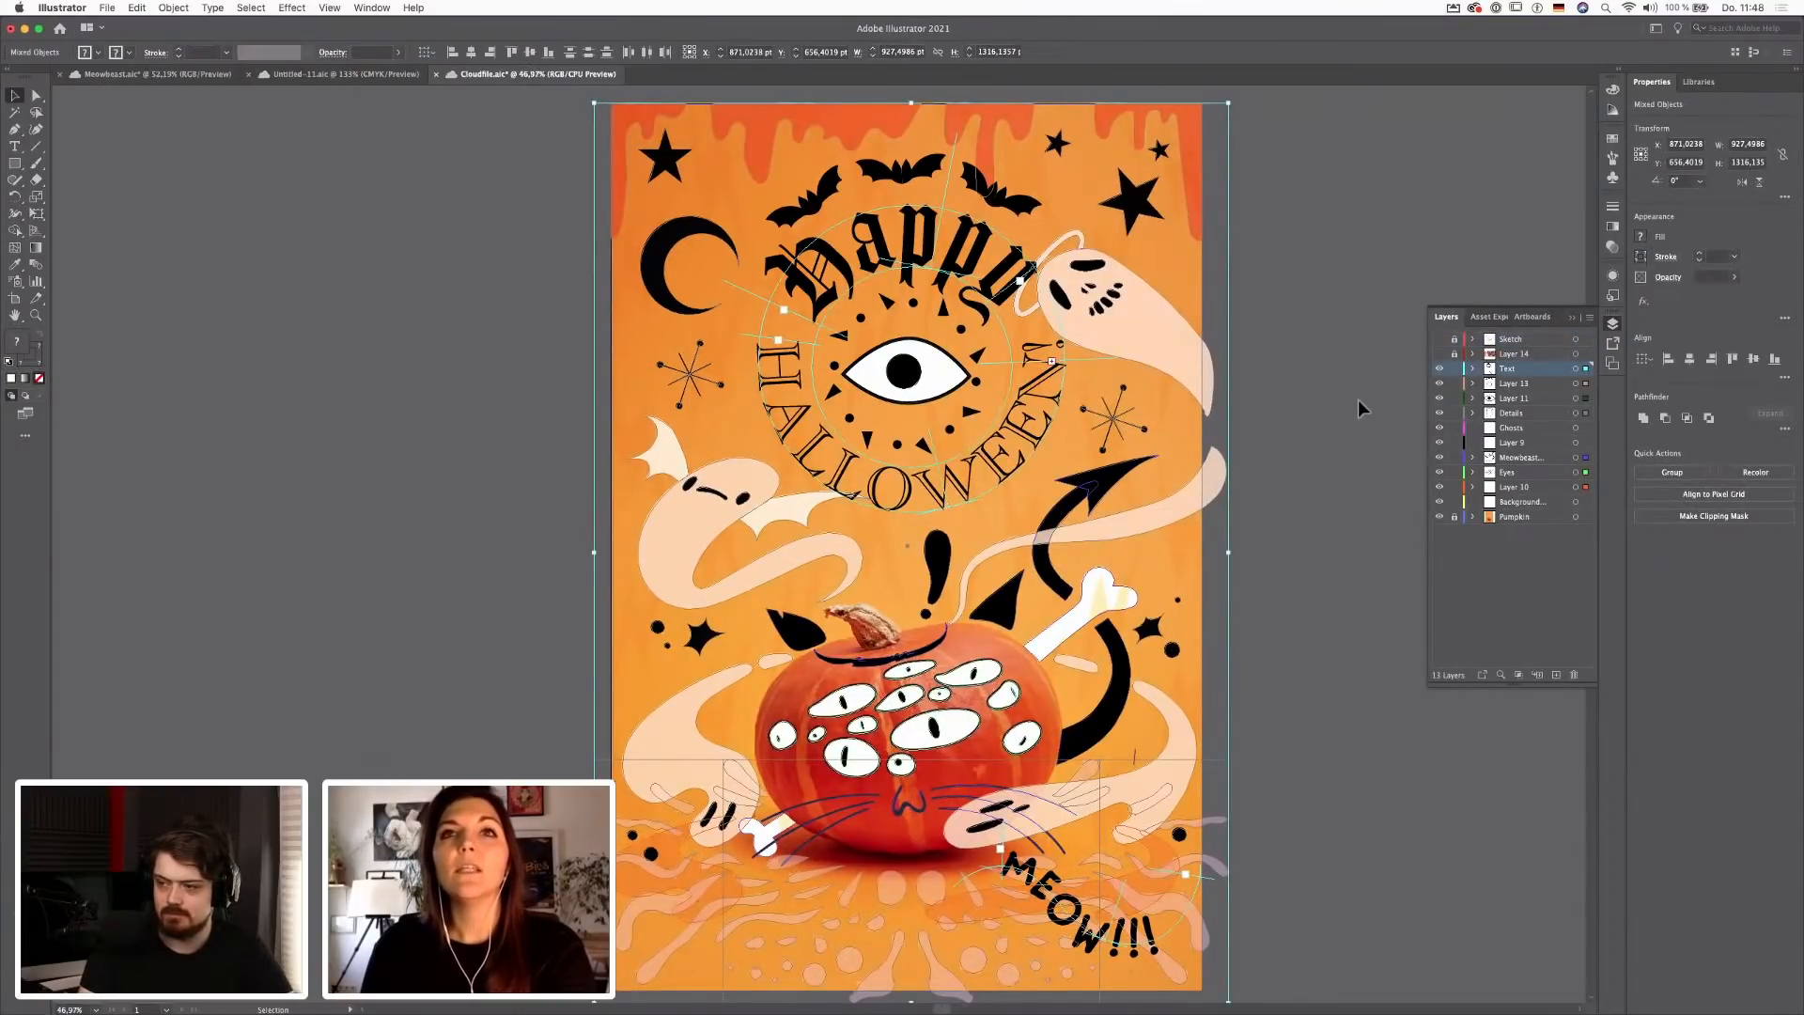
scroll(1357, 399, down, 1)
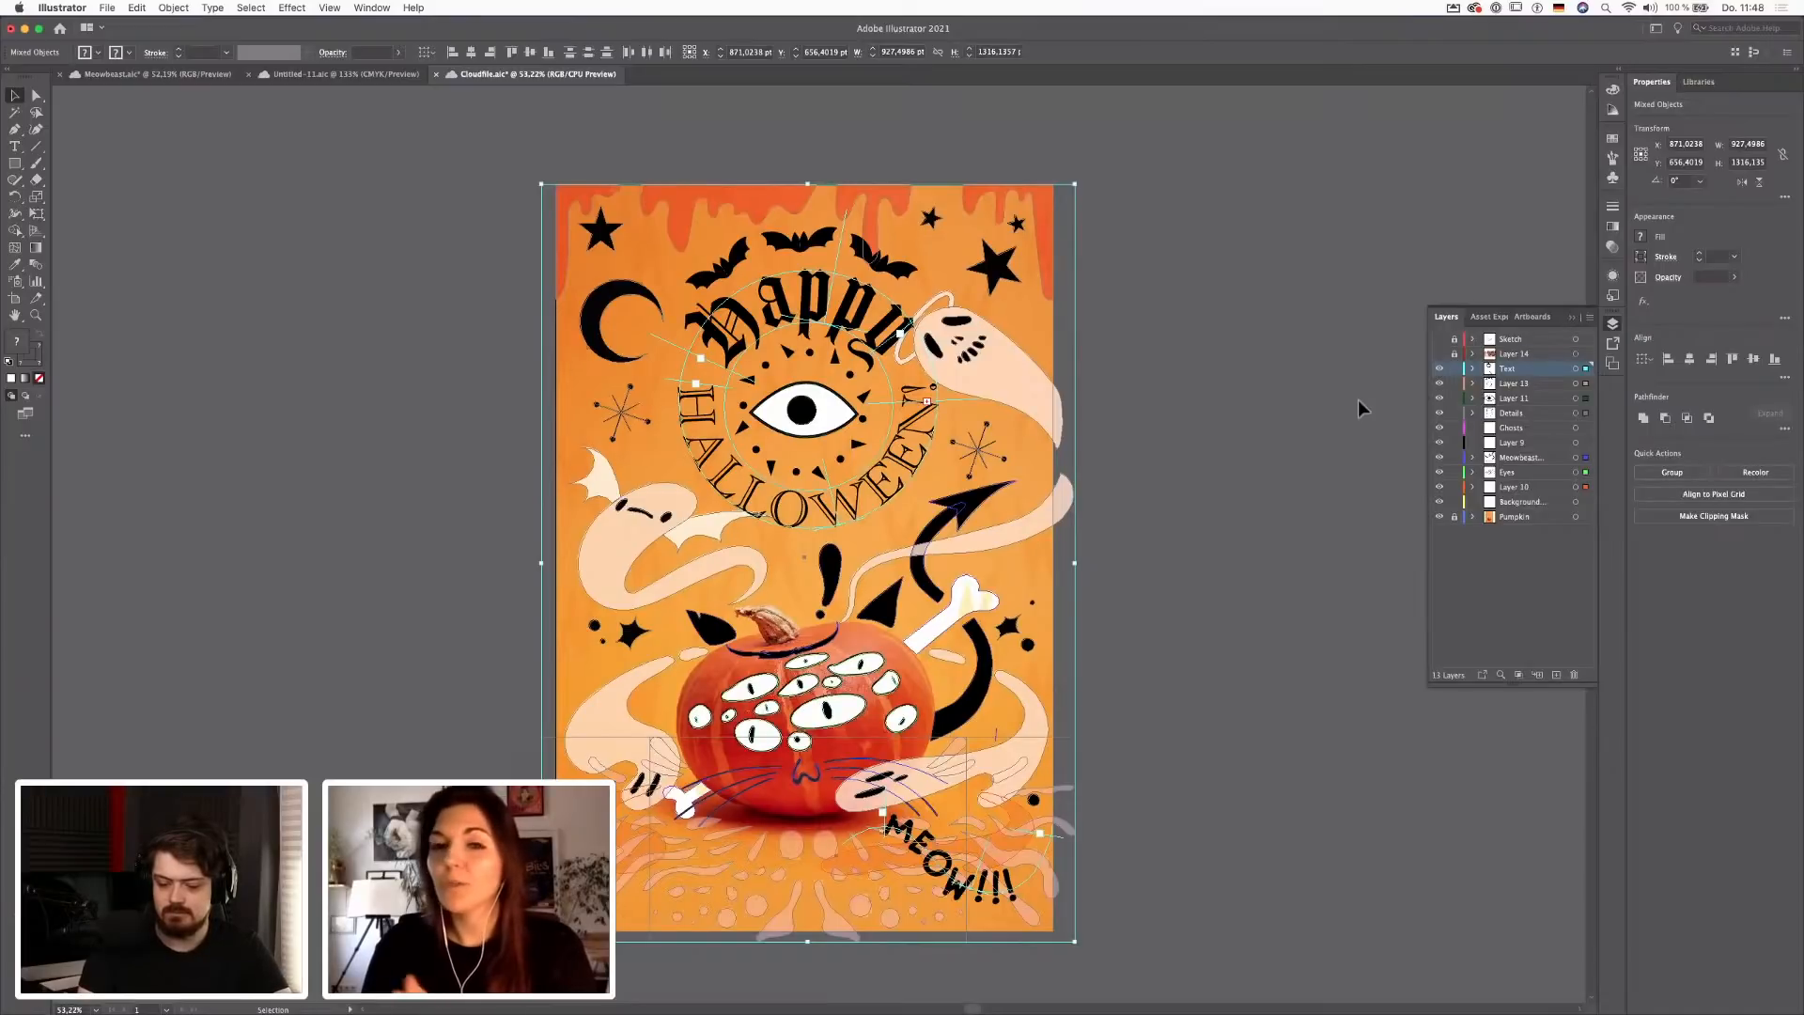
Show Layer 14 with the reference images and select all the artwork on the Details layer
click(1439, 354)
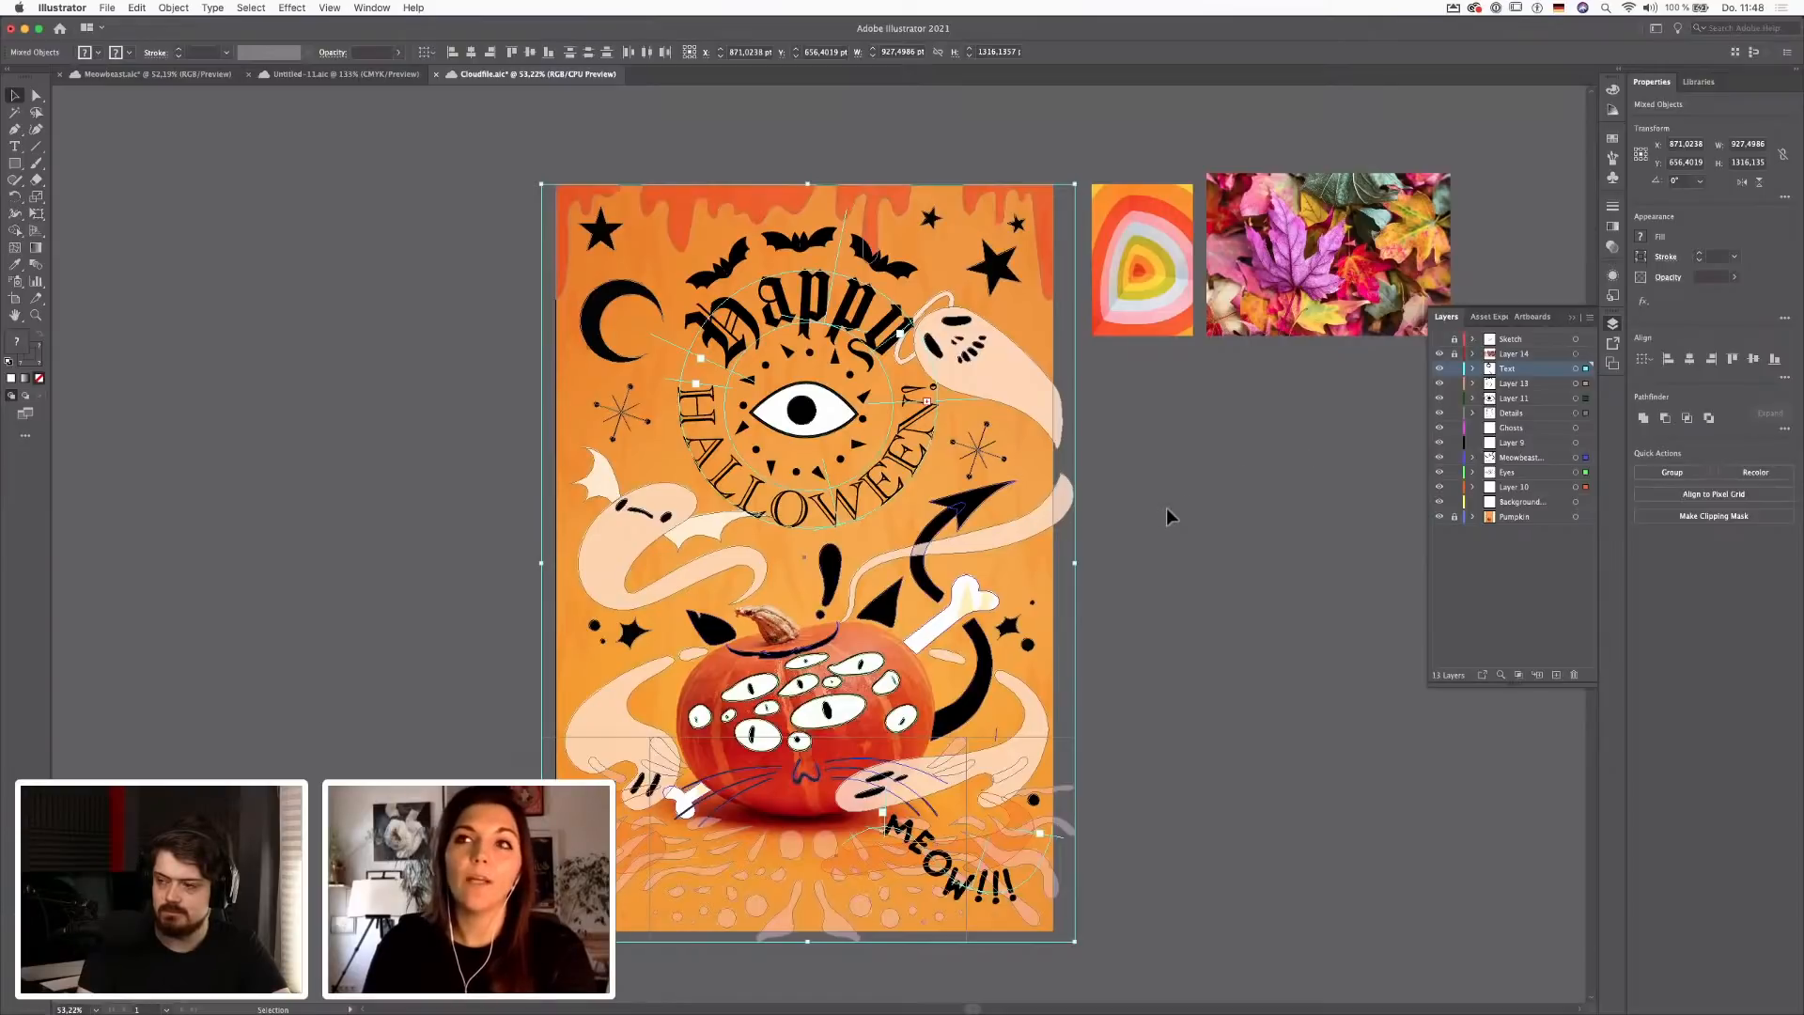
click(1226, 503)
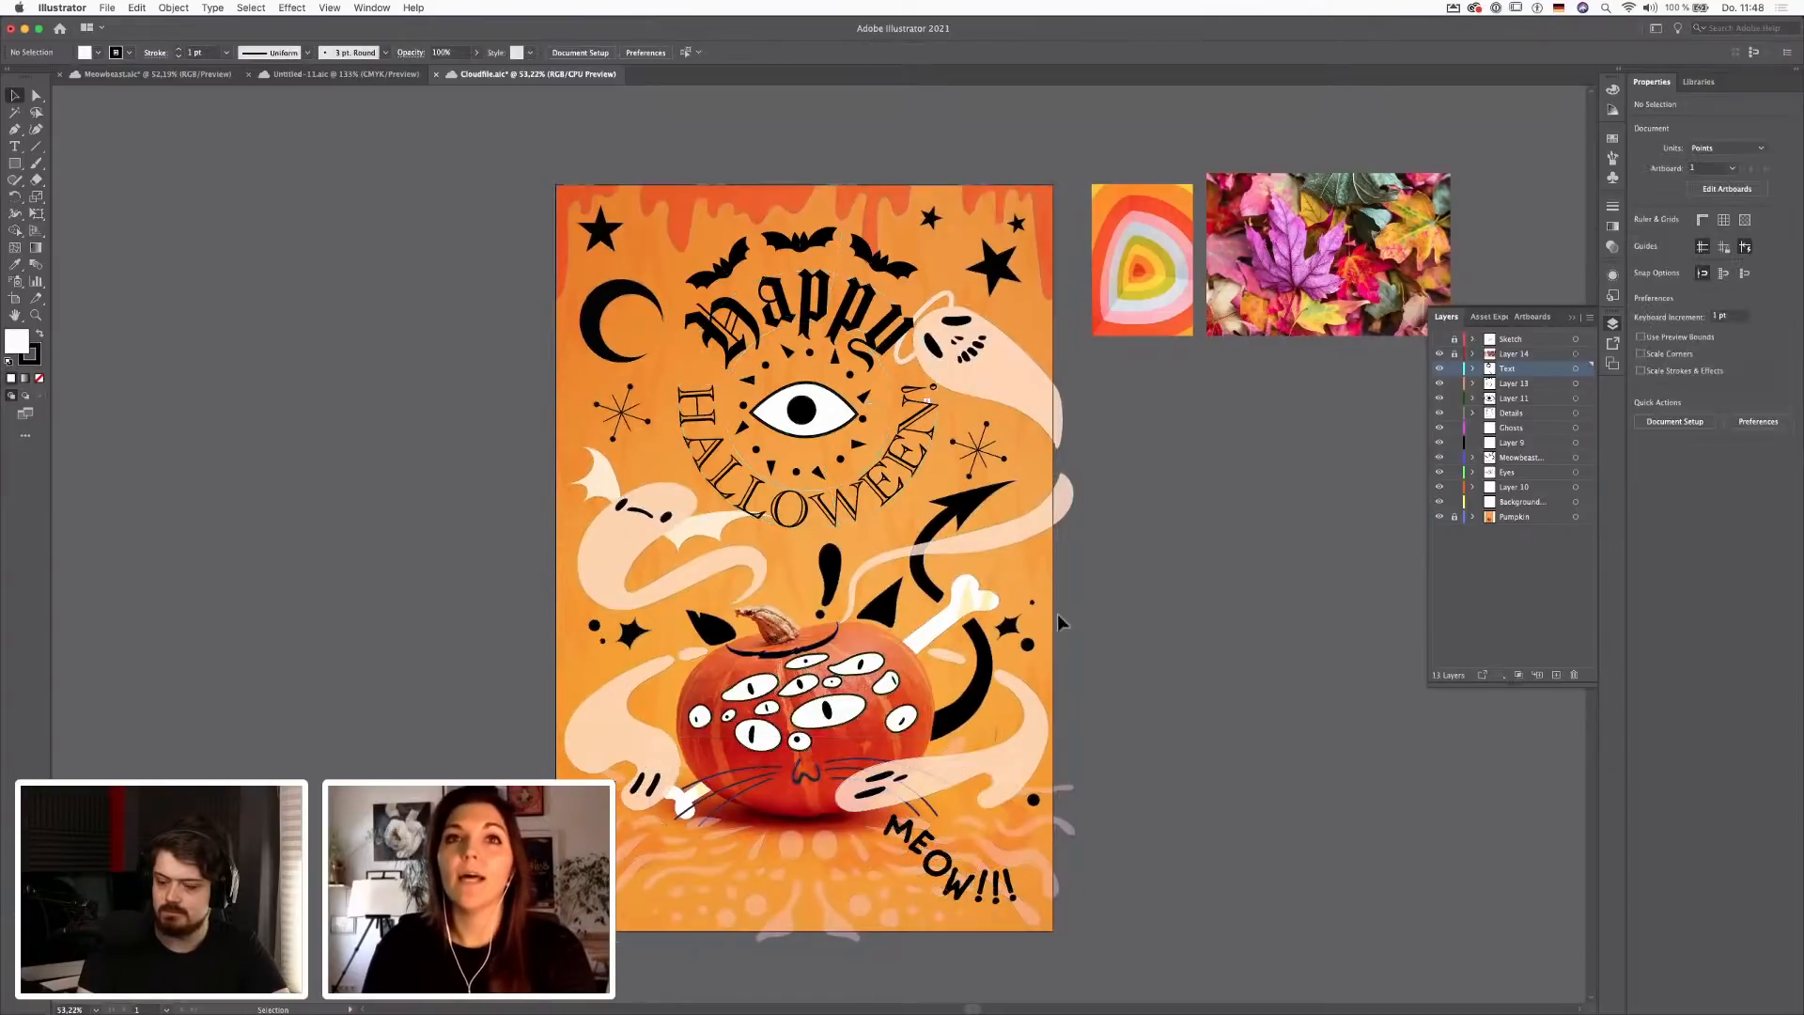
click(1020, 390)
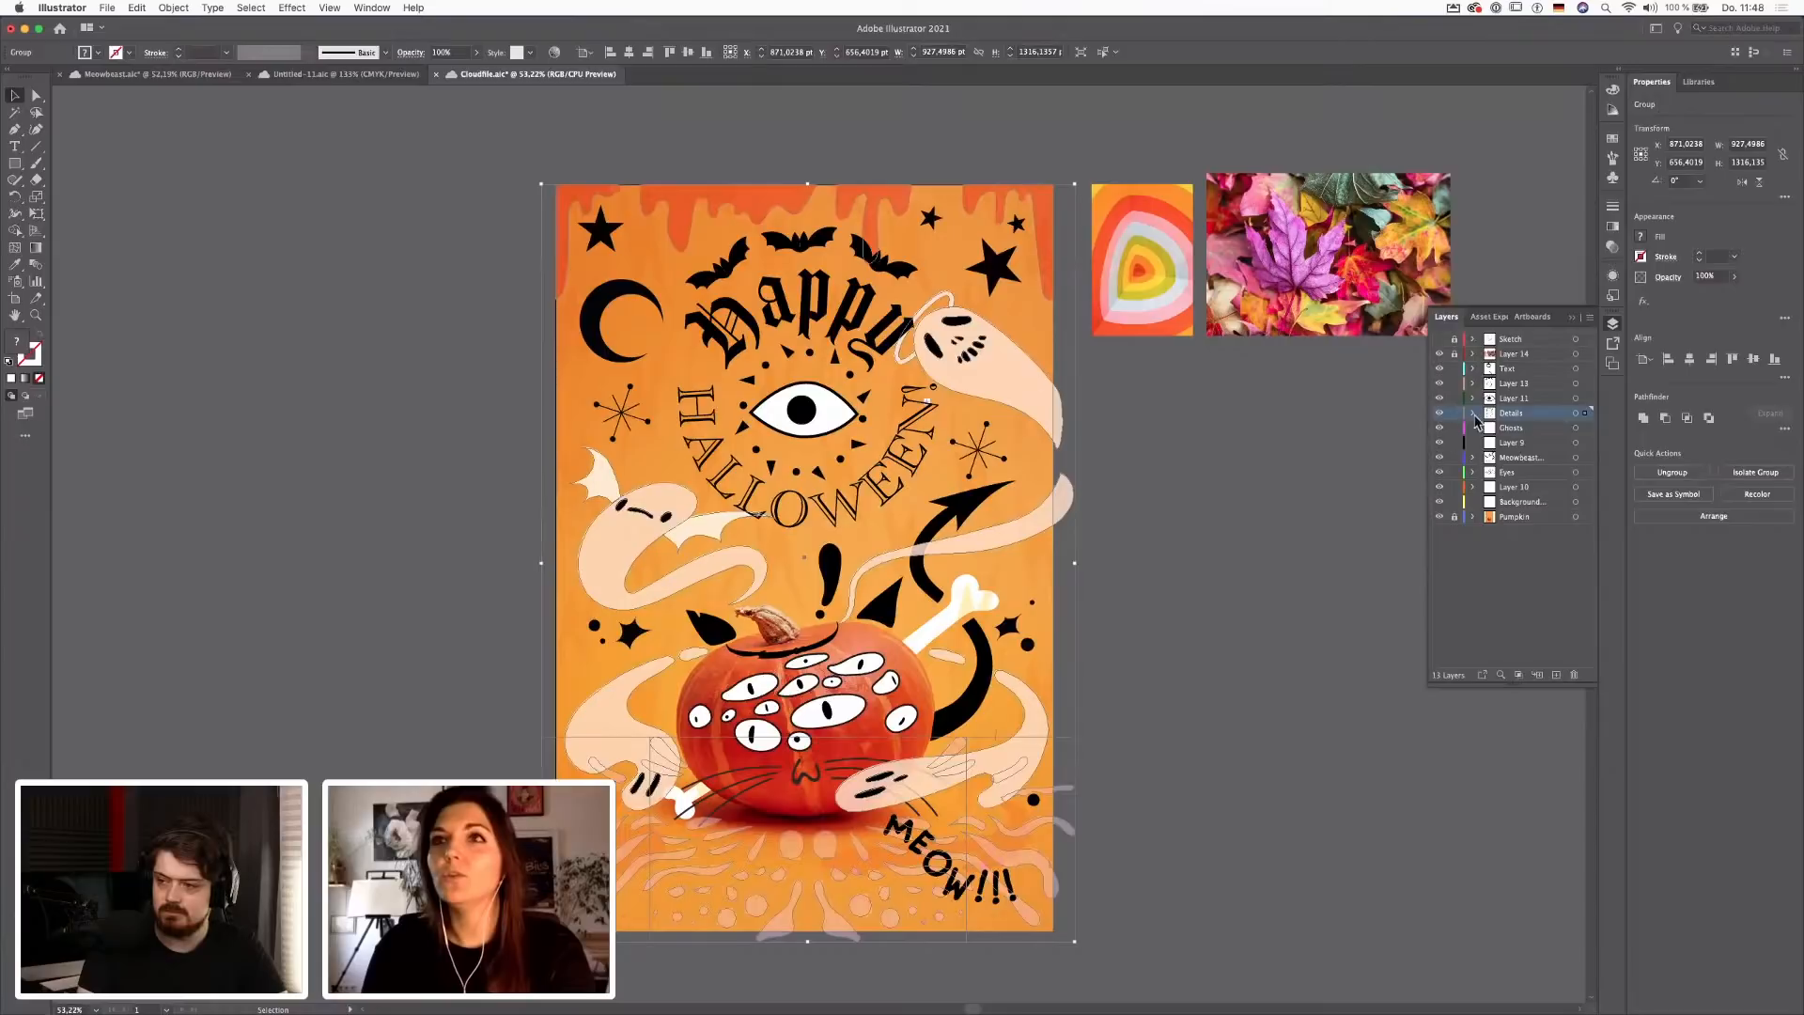
click(1576, 413)
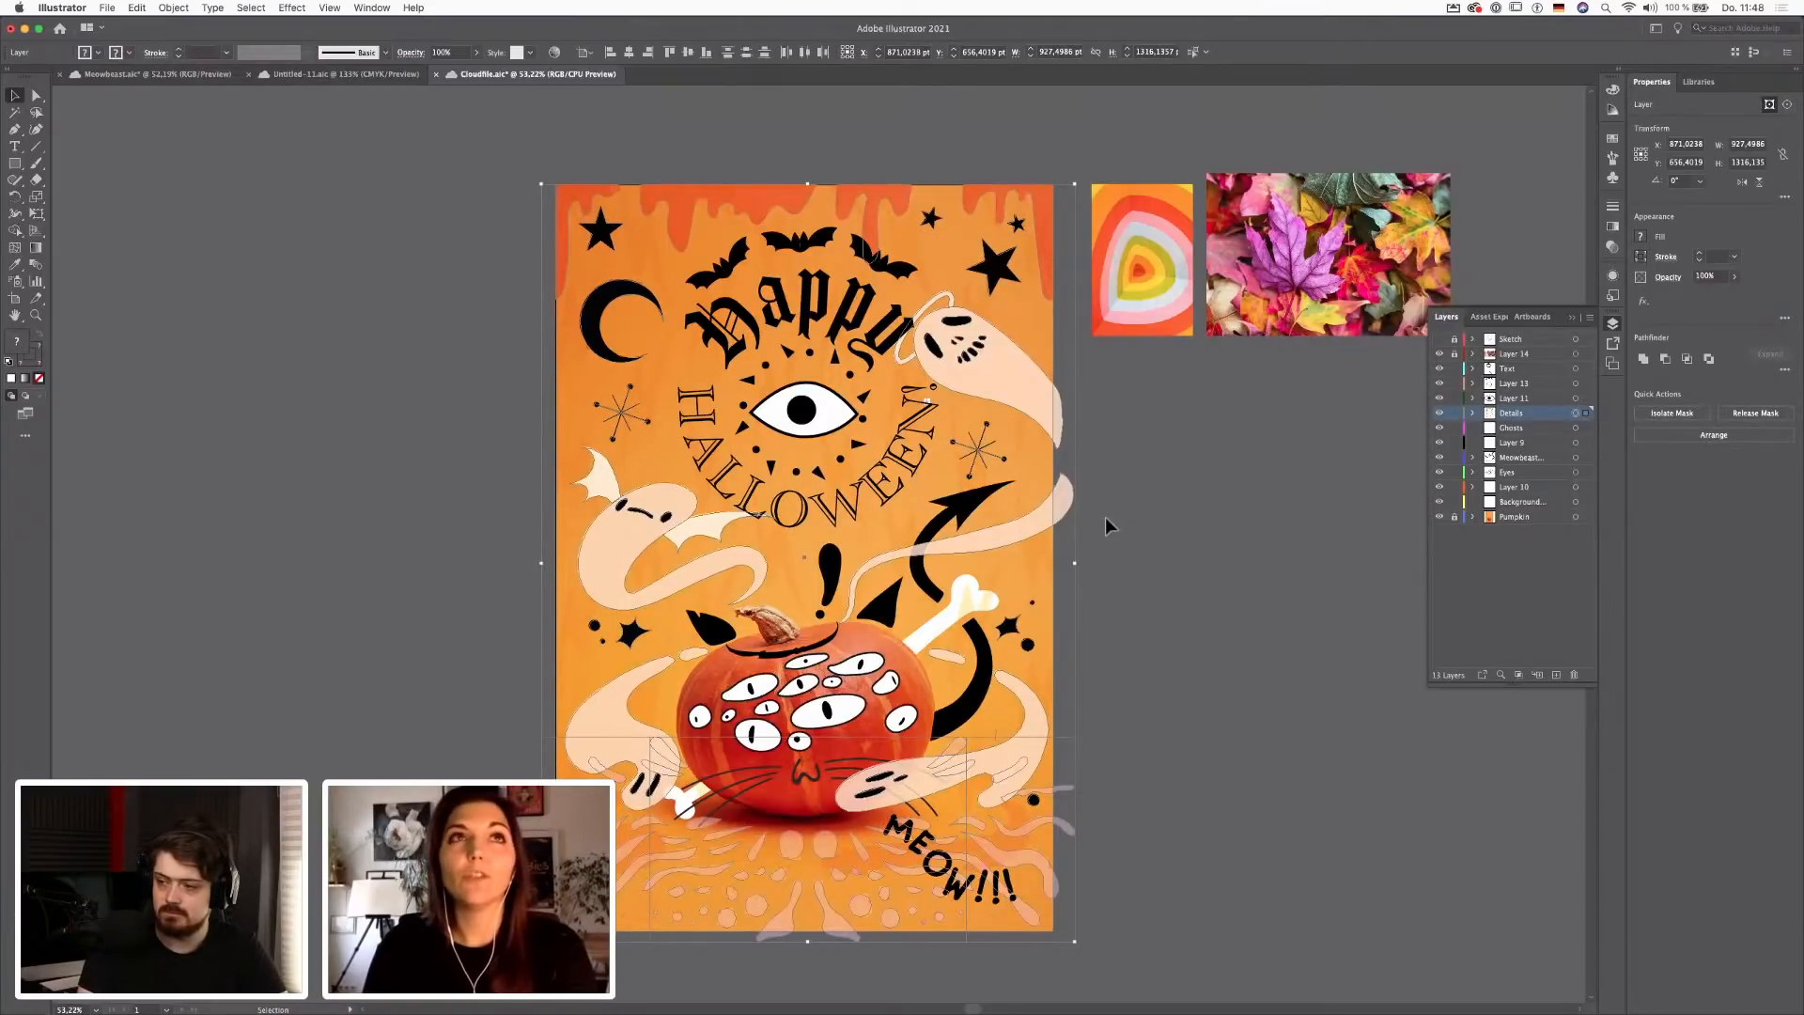
click(139, 10)
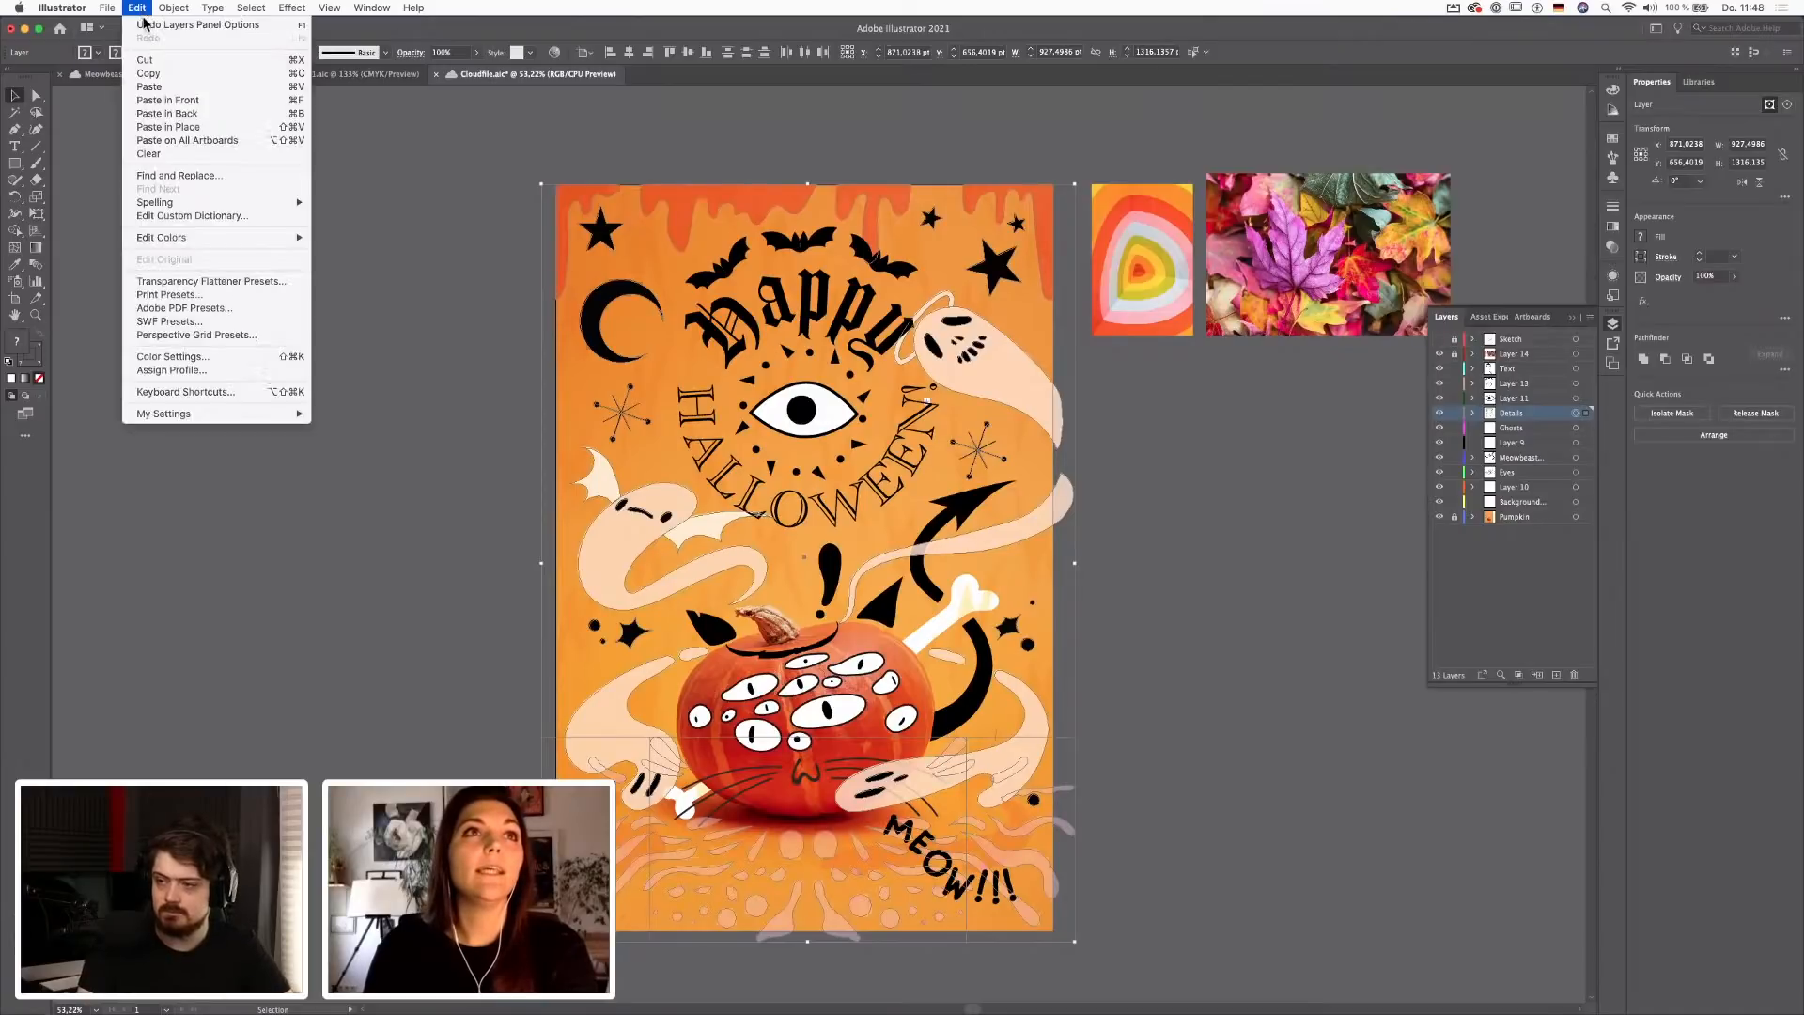
mouse_move(272, 238)
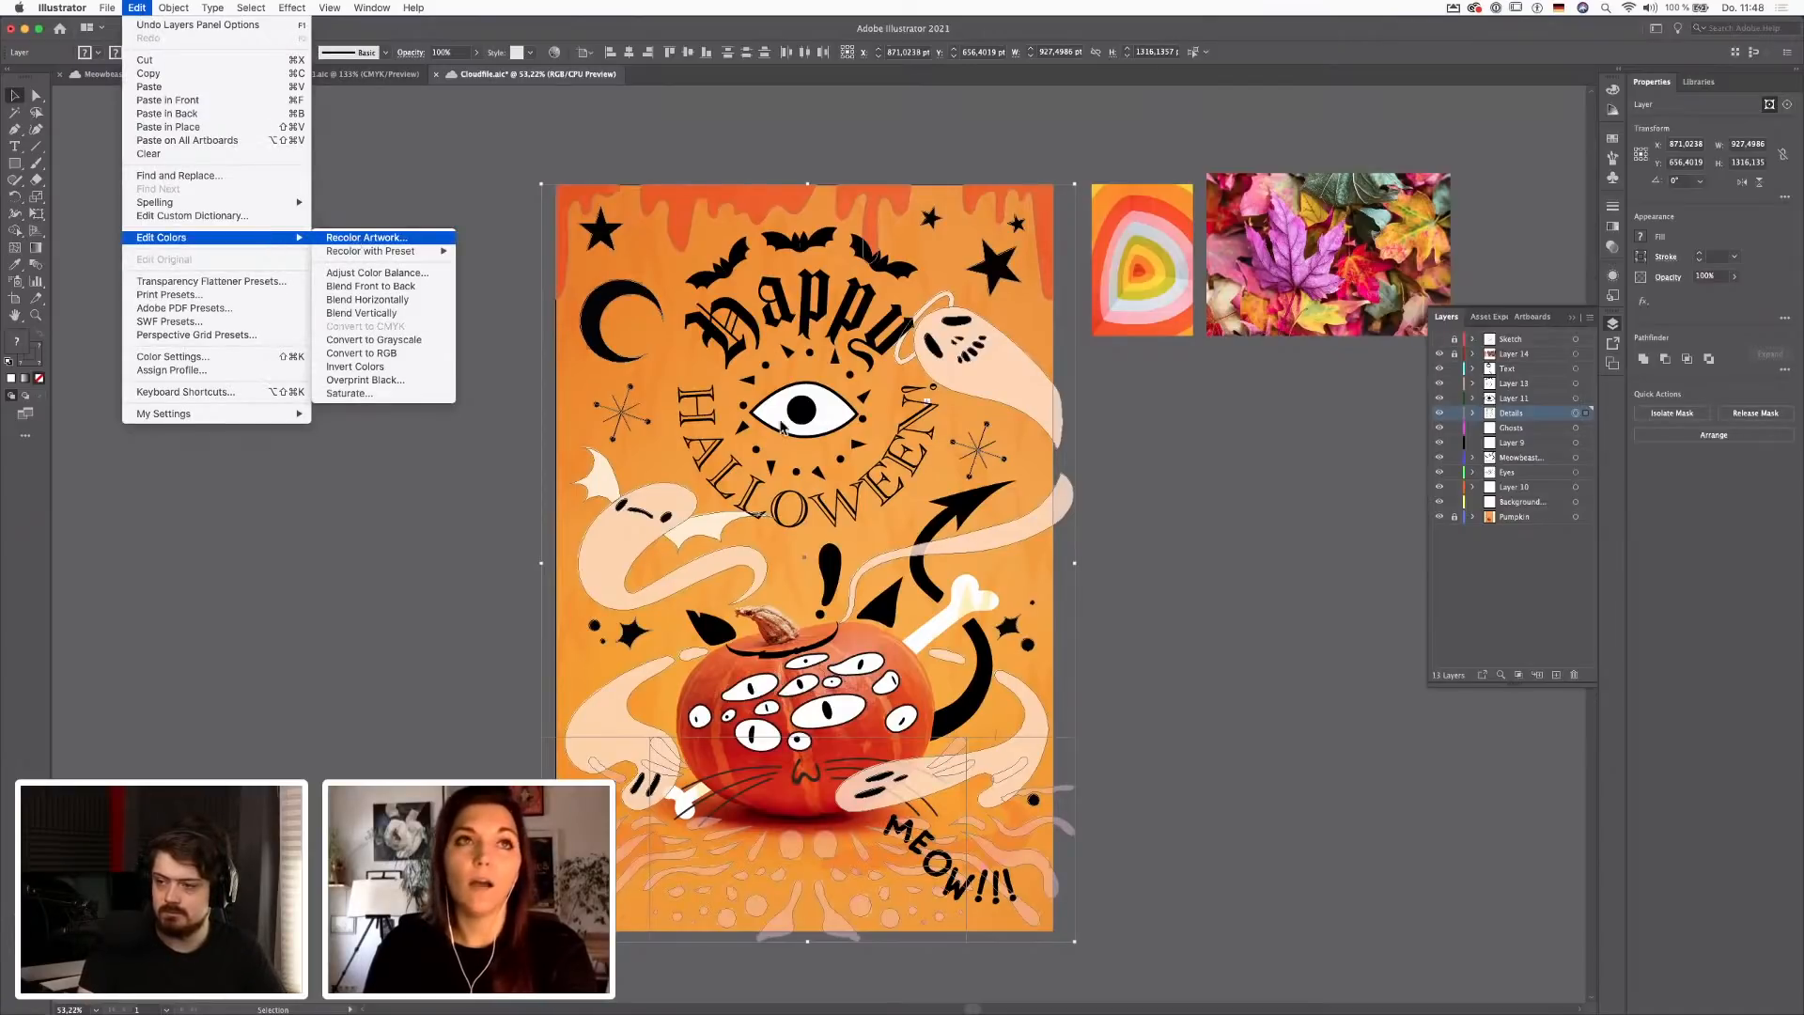
click(1203, 585)
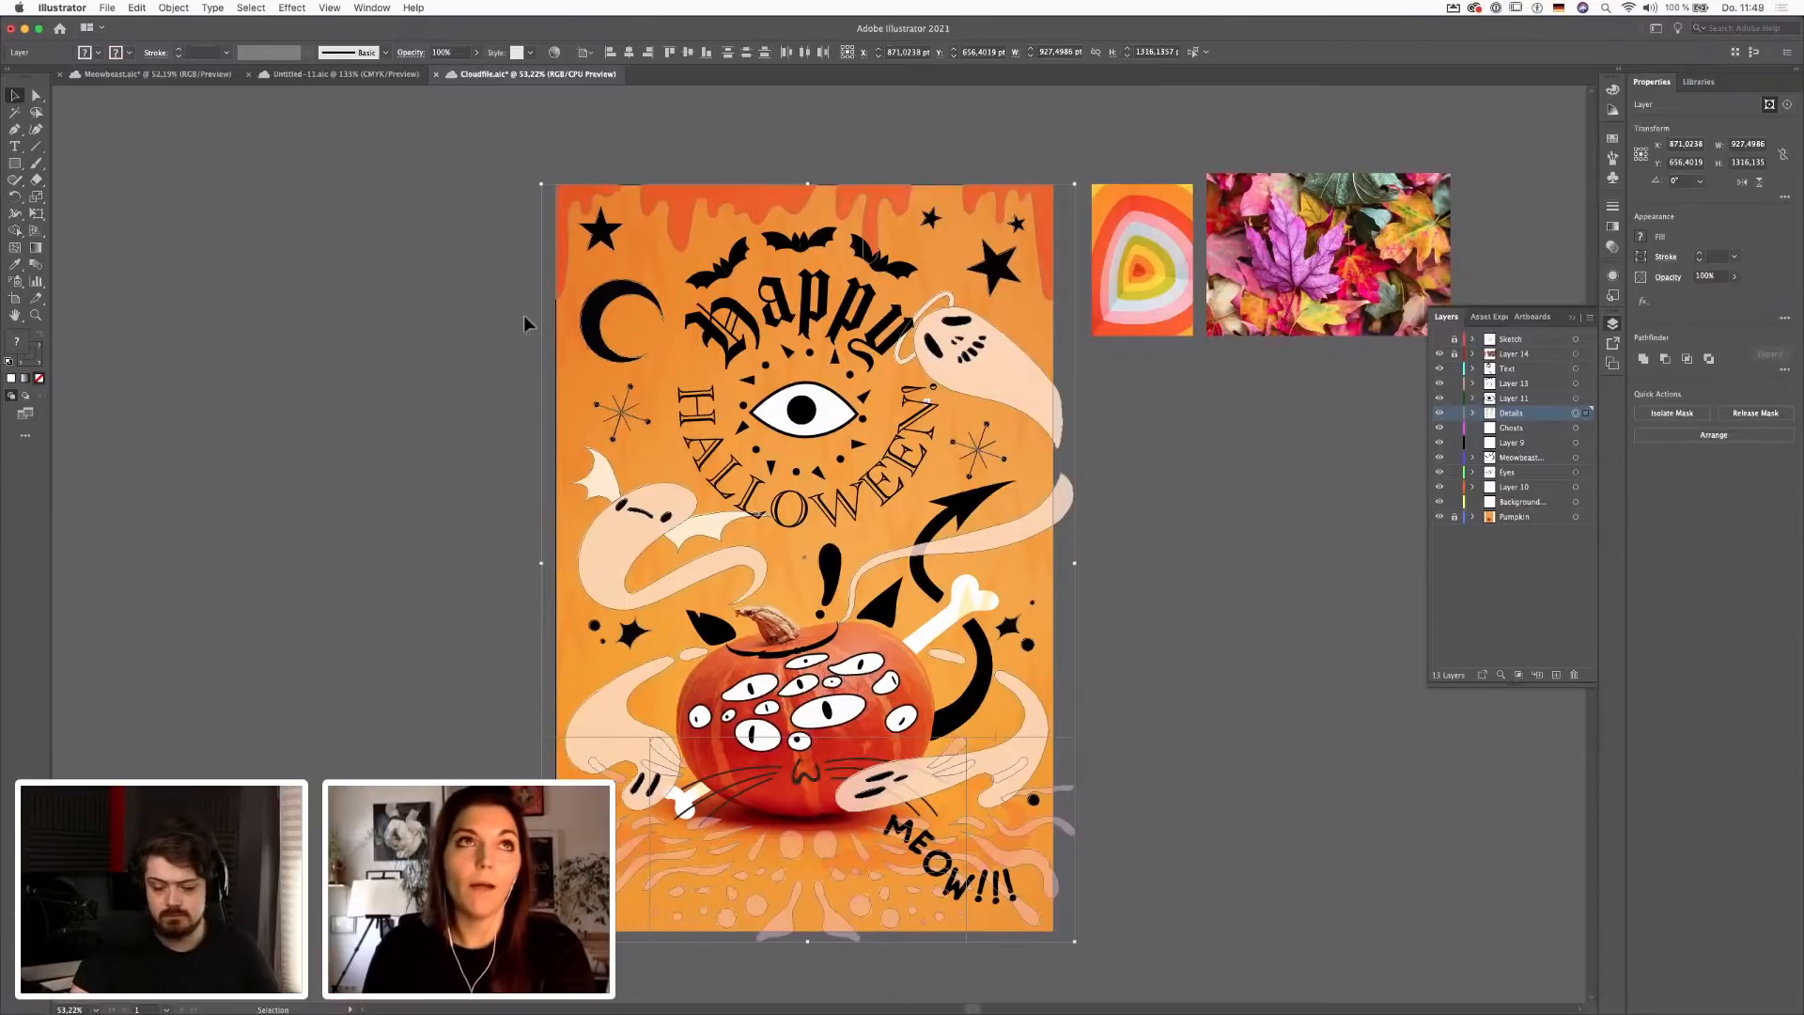
Start Recolor Artwork on the Details layer and use the Color Theme Picker to apply the colors of the concentric-ring reference image
click(138, 8)
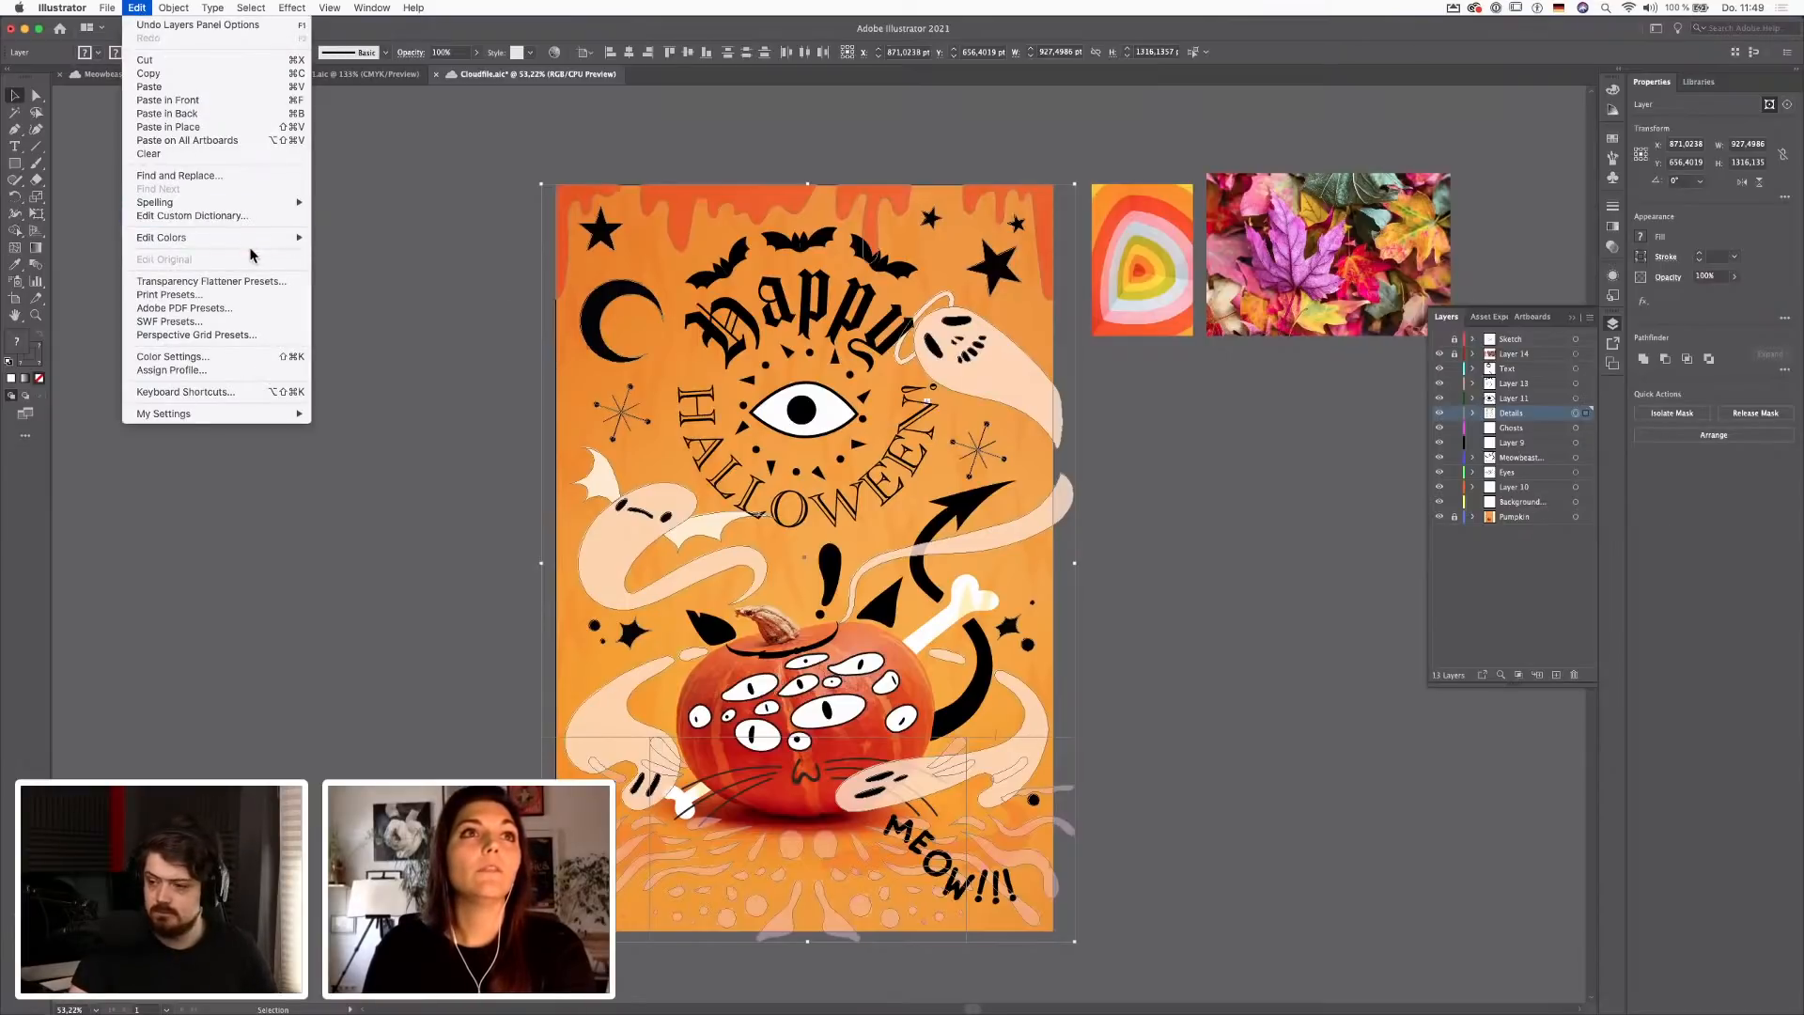
click(354, 238)
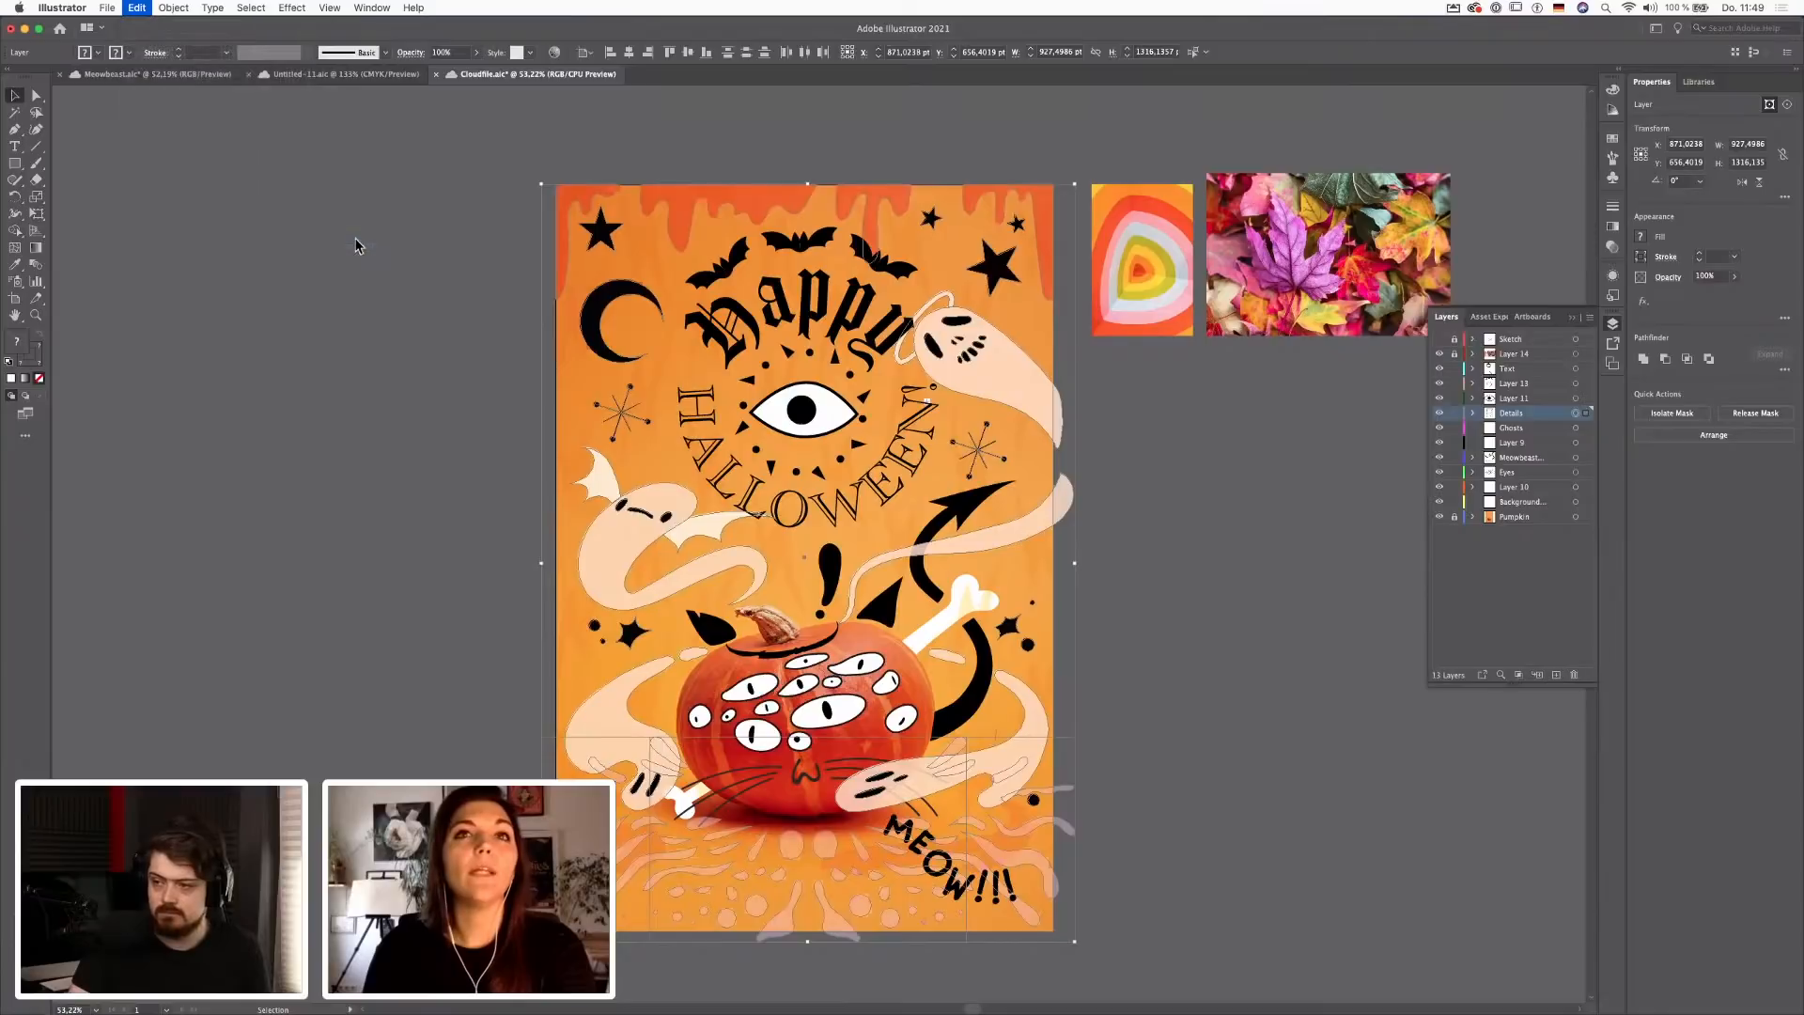
drag(816, 349, 386, 273)
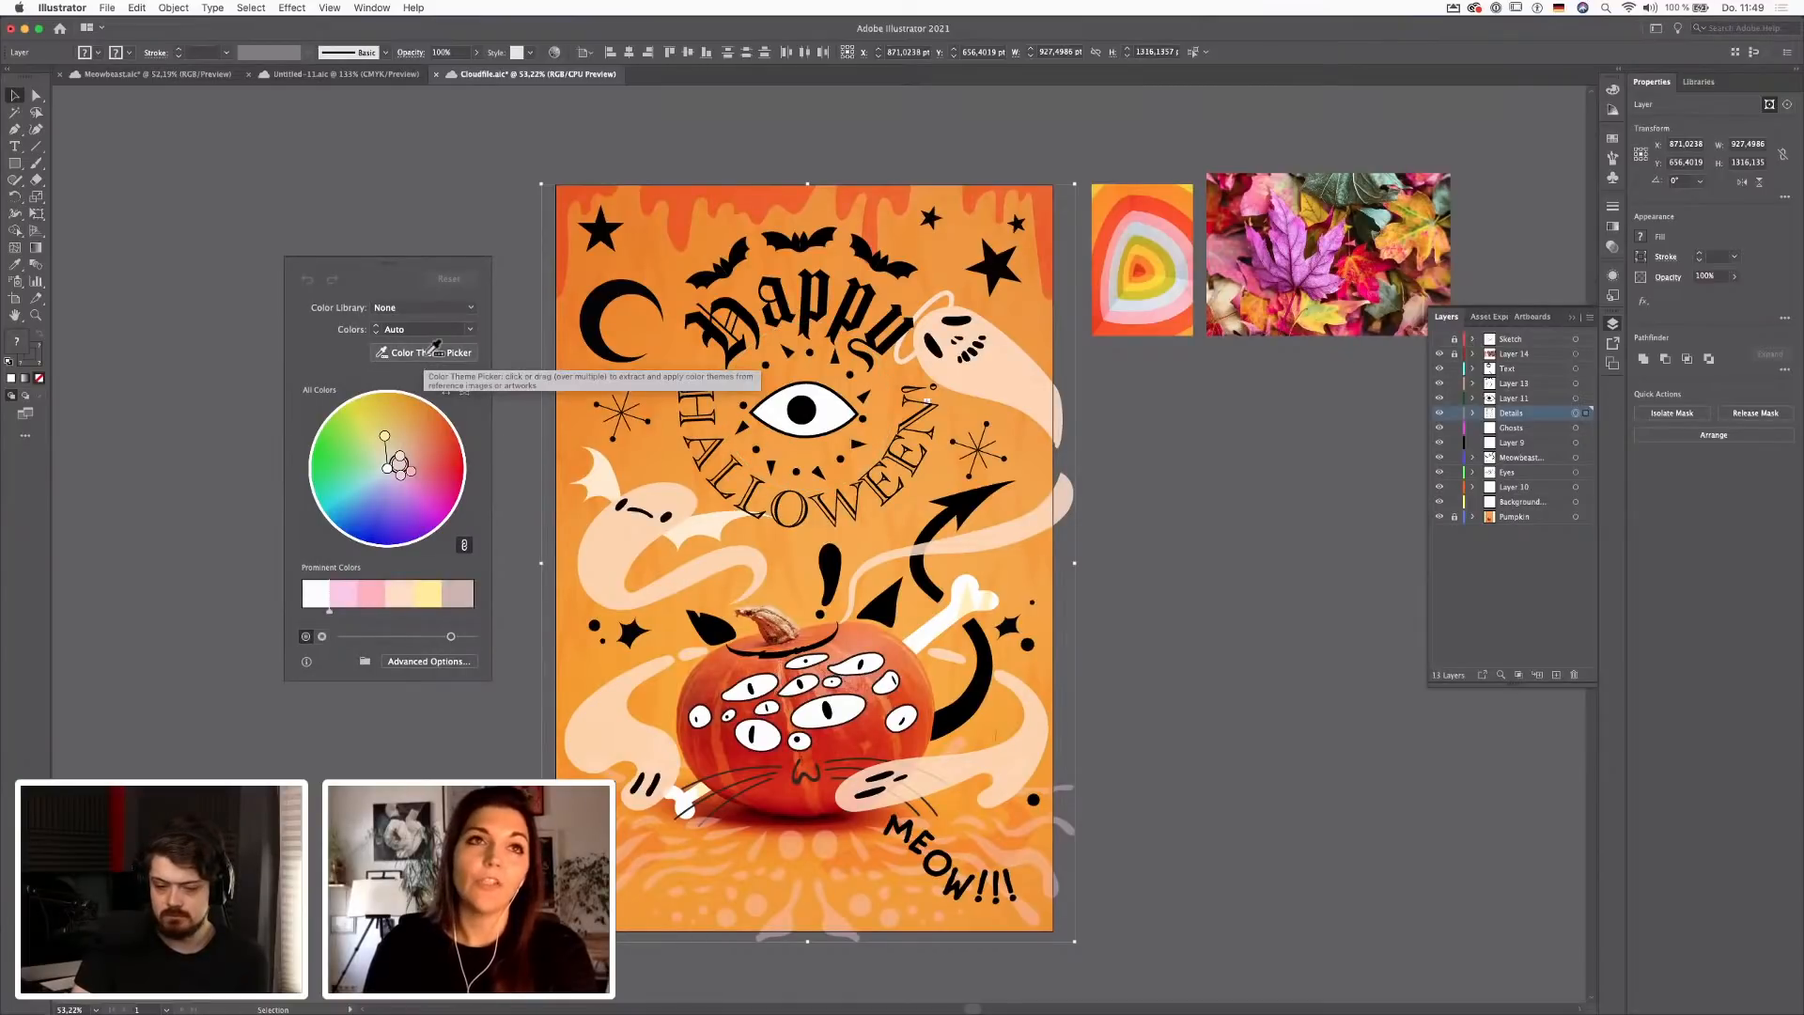
click(426, 354)
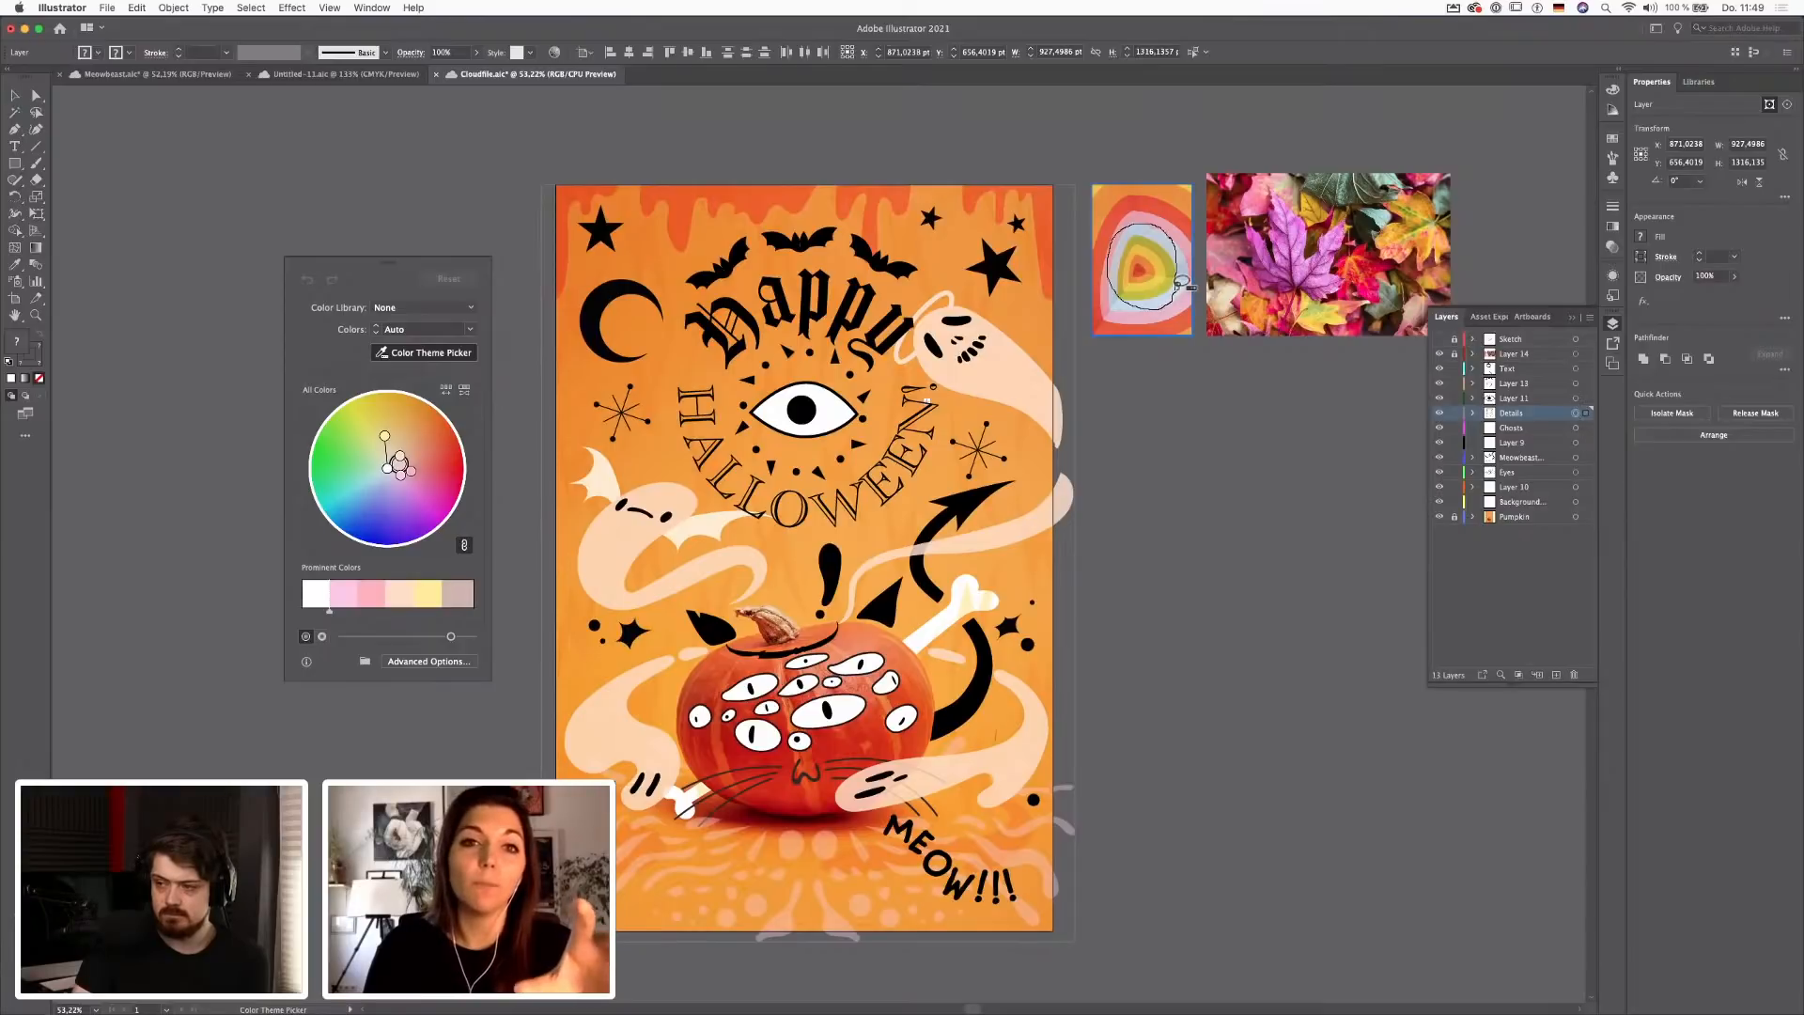
click(1182, 283)
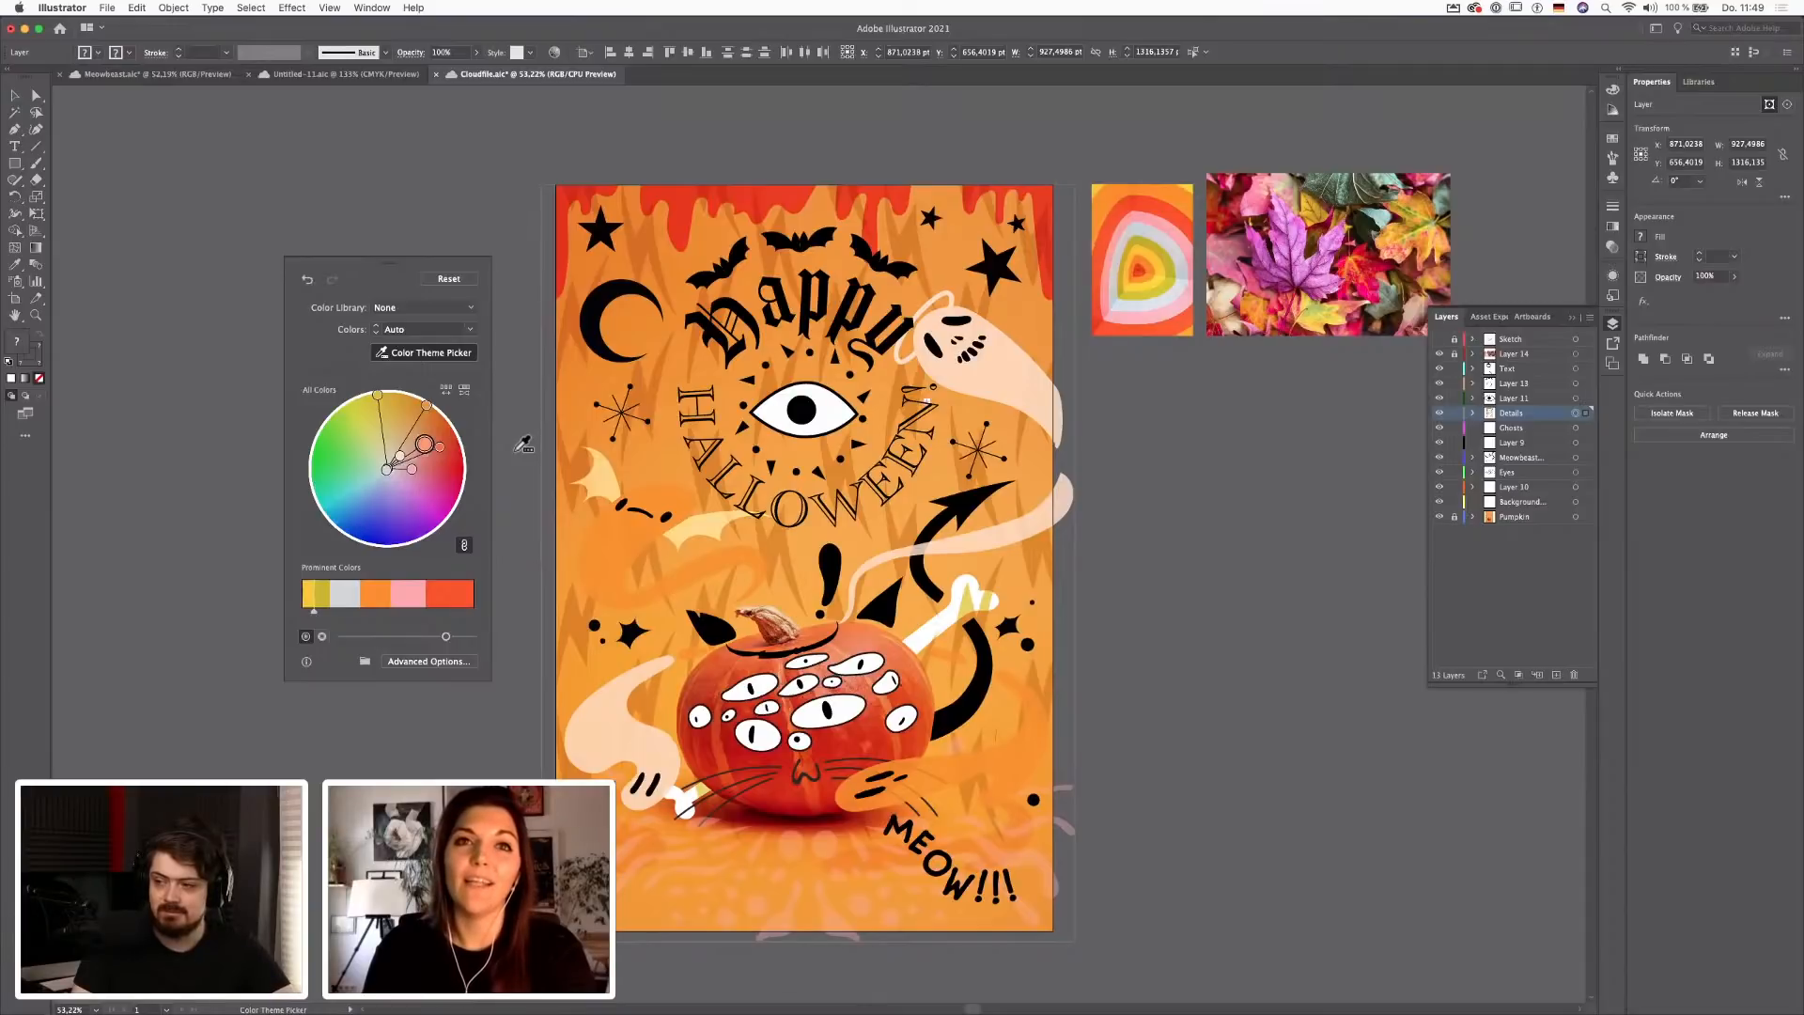
Vary the brightness of the Details layer's colors from dark to nearly full, settling at a medium-high level
click(473, 307)
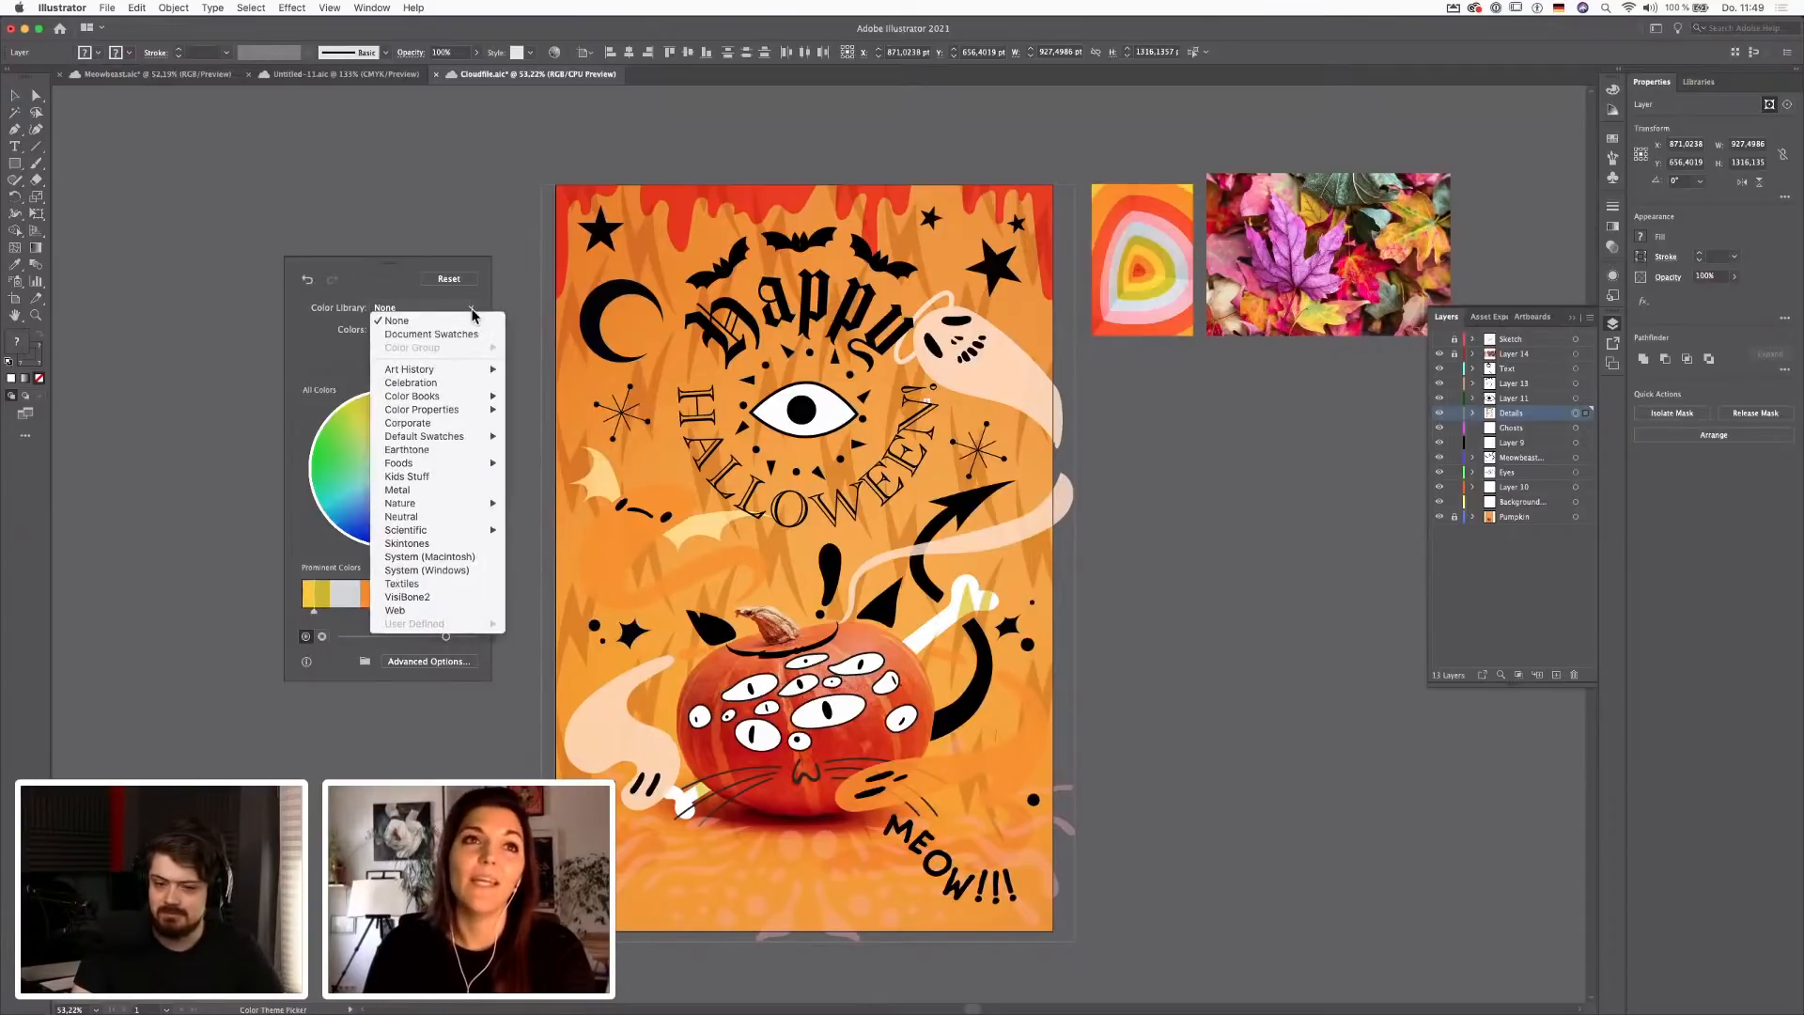
click(379, 290)
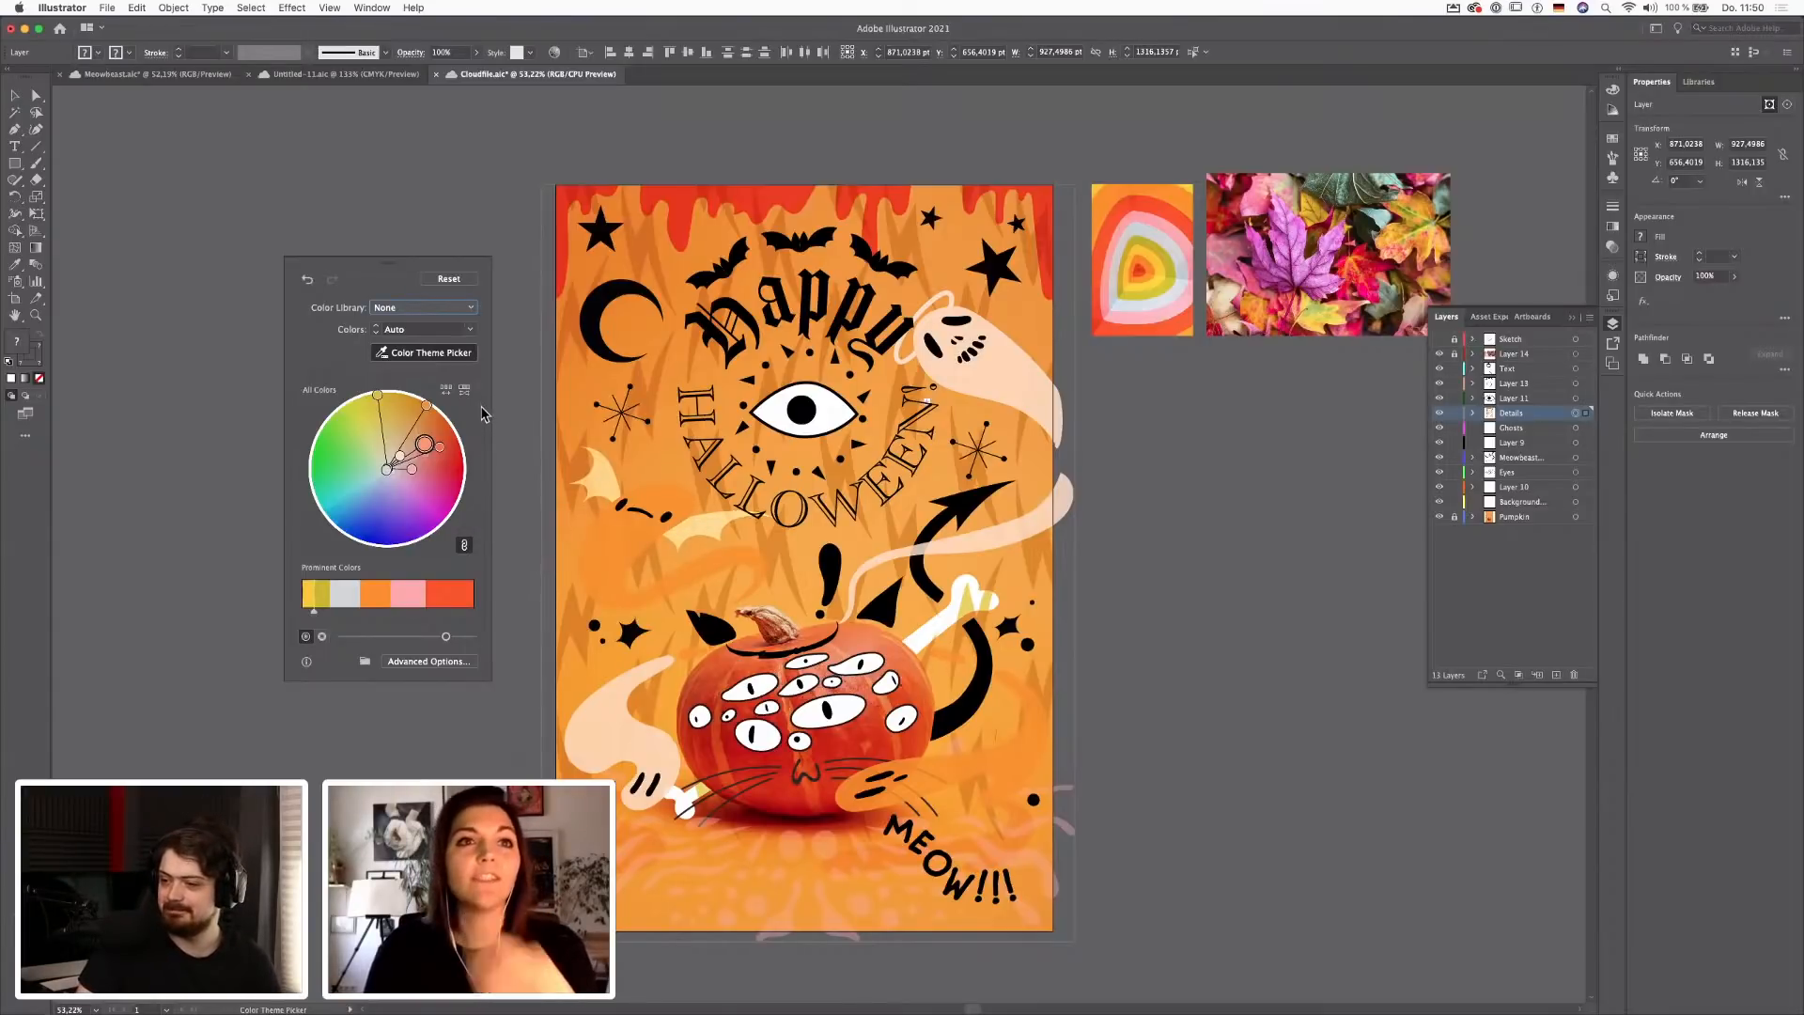
click(306, 636)
drag(445, 637, 378, 639)
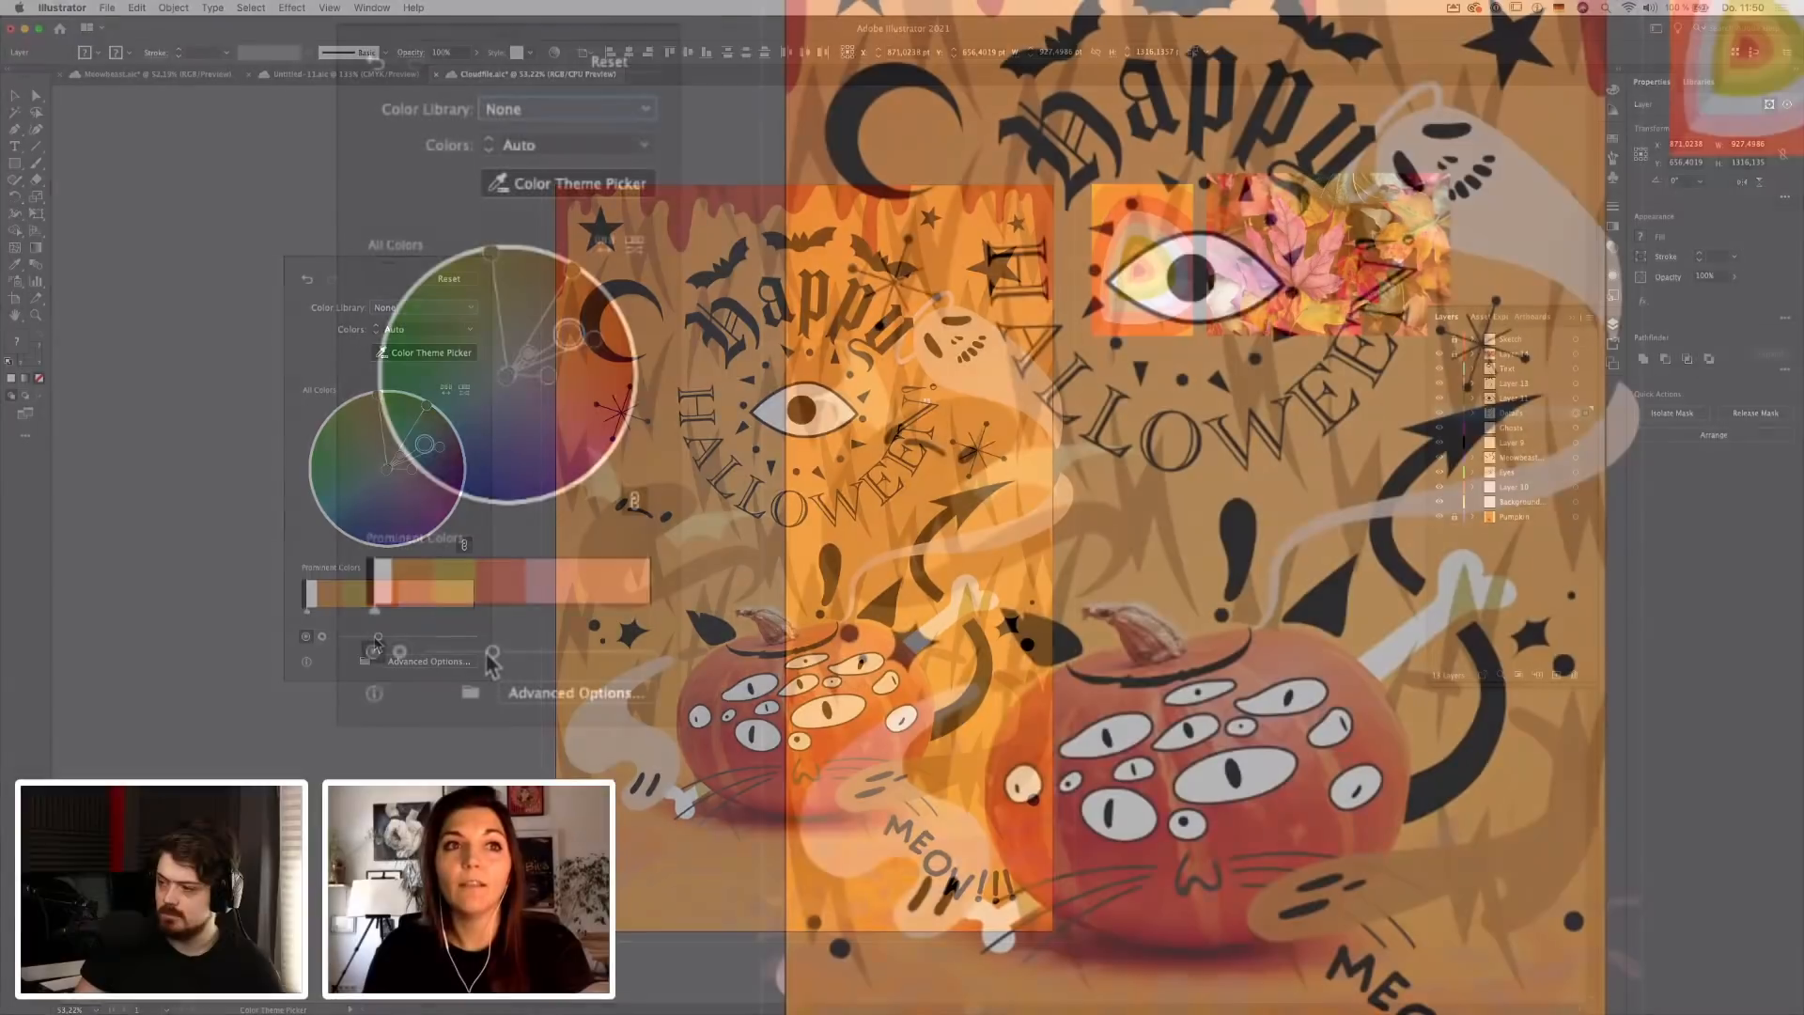
drag(489, 663, 641, 661)
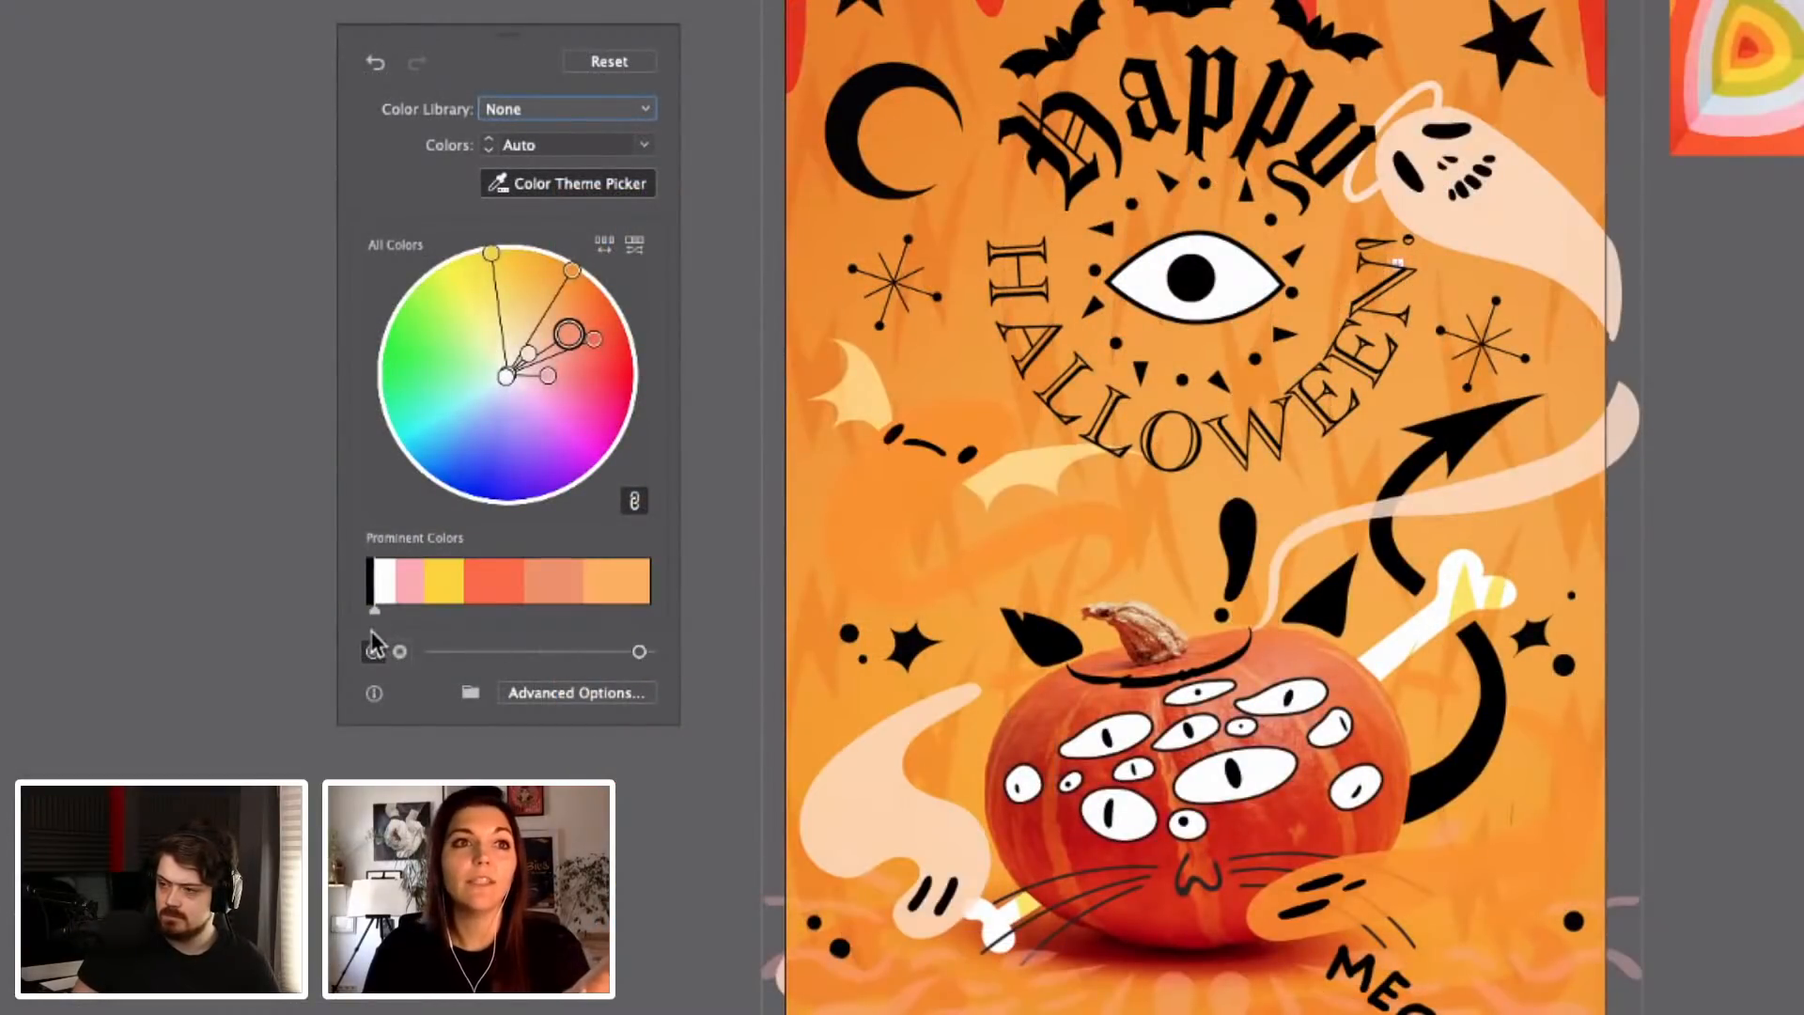
drag(639, 652, 584, 652)
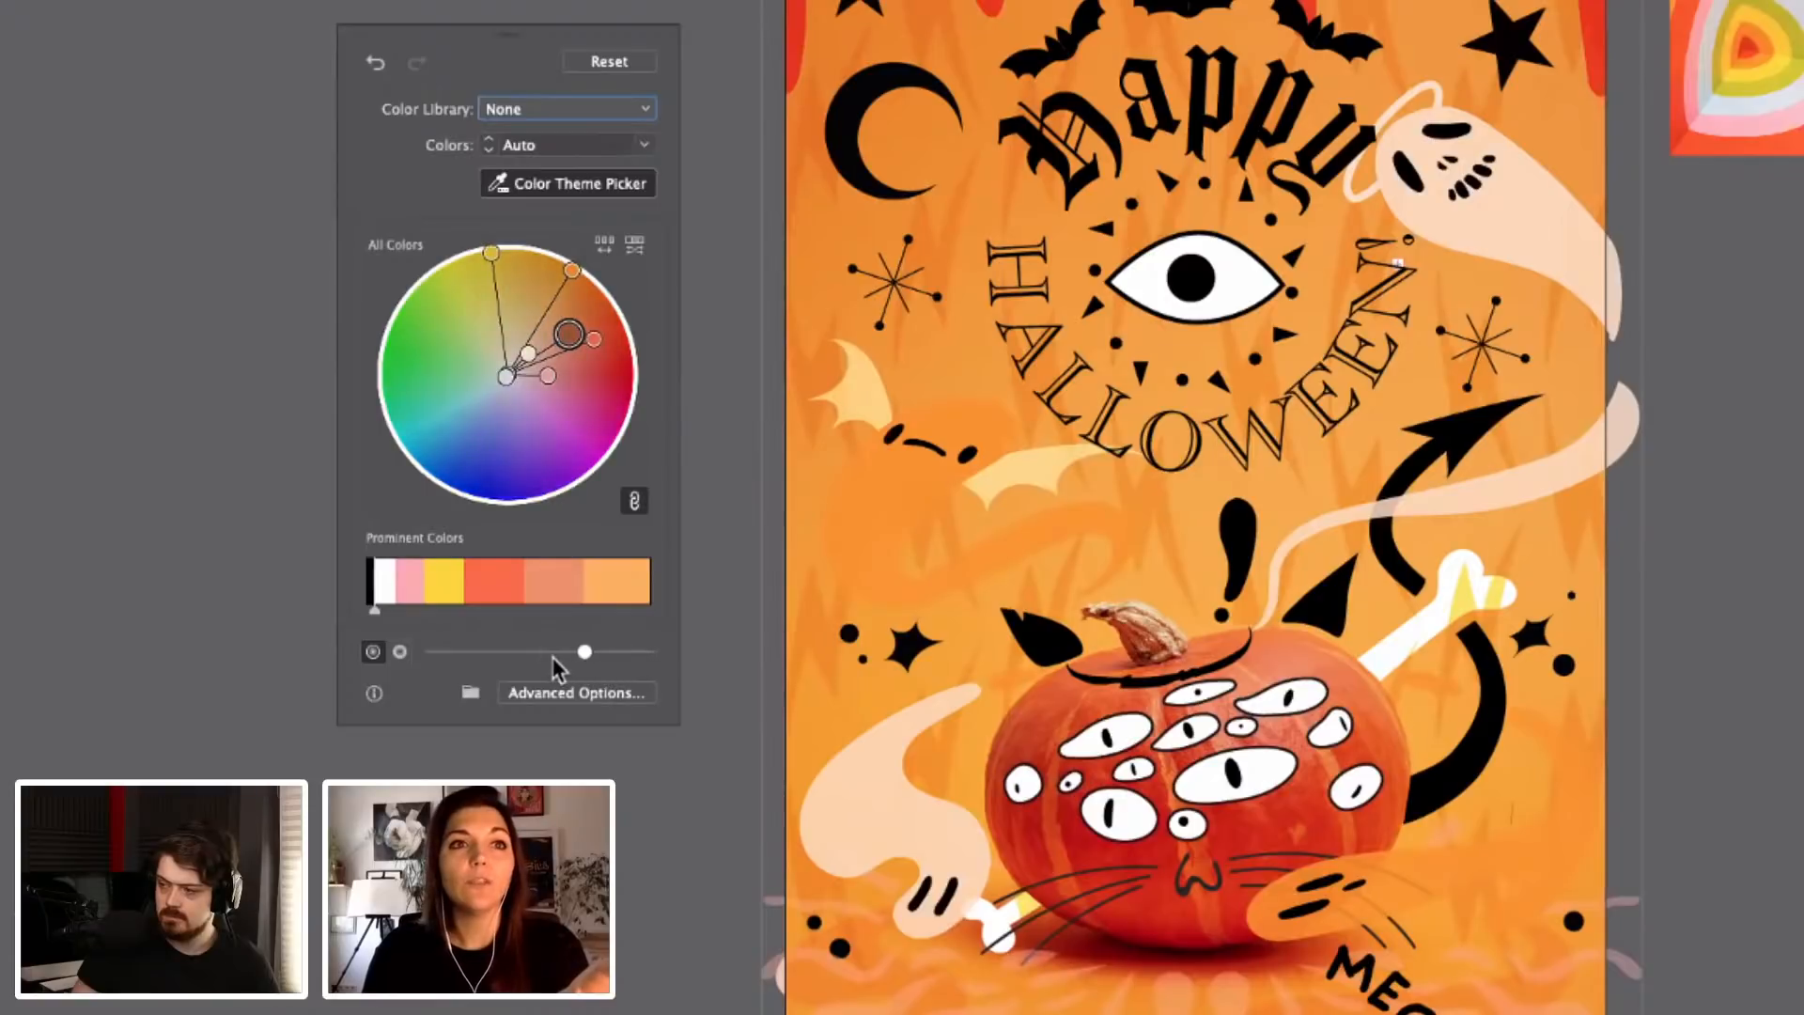
Raise the saturation of the Details layer's colors to nearly full and reduce it to almost gray
click(399, 652)
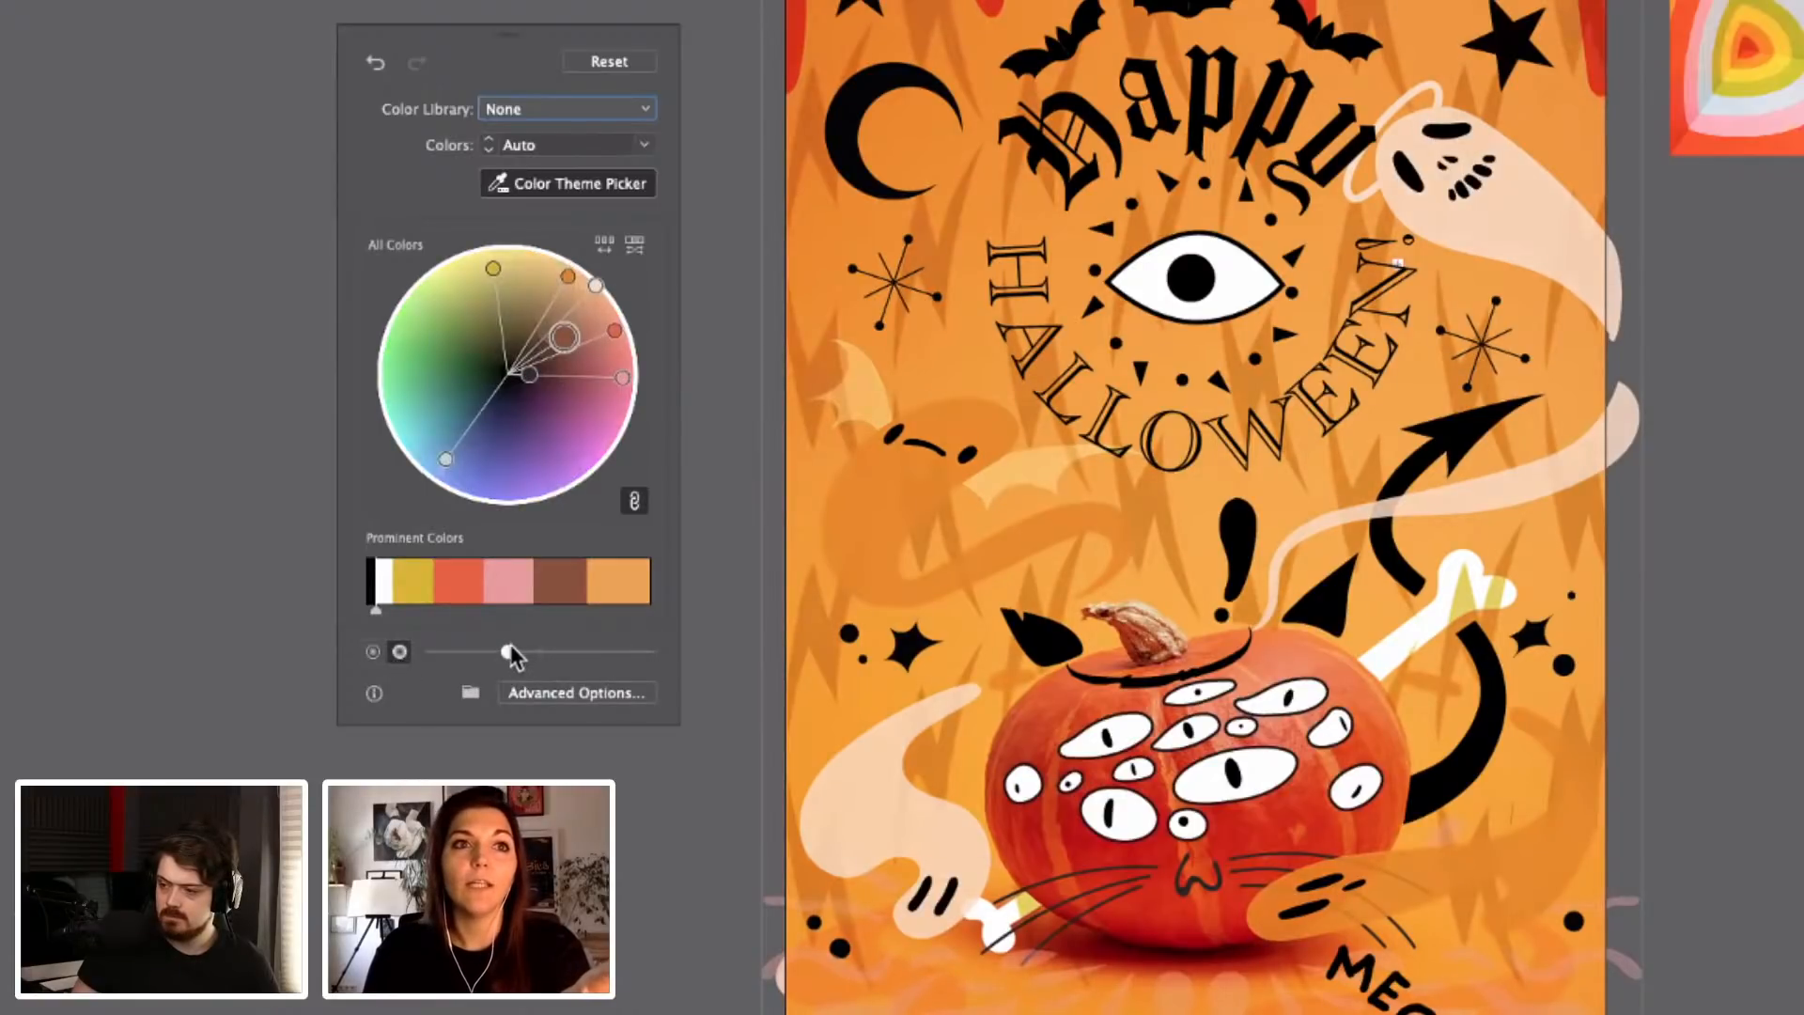
drag(508, 651, 641, 652)
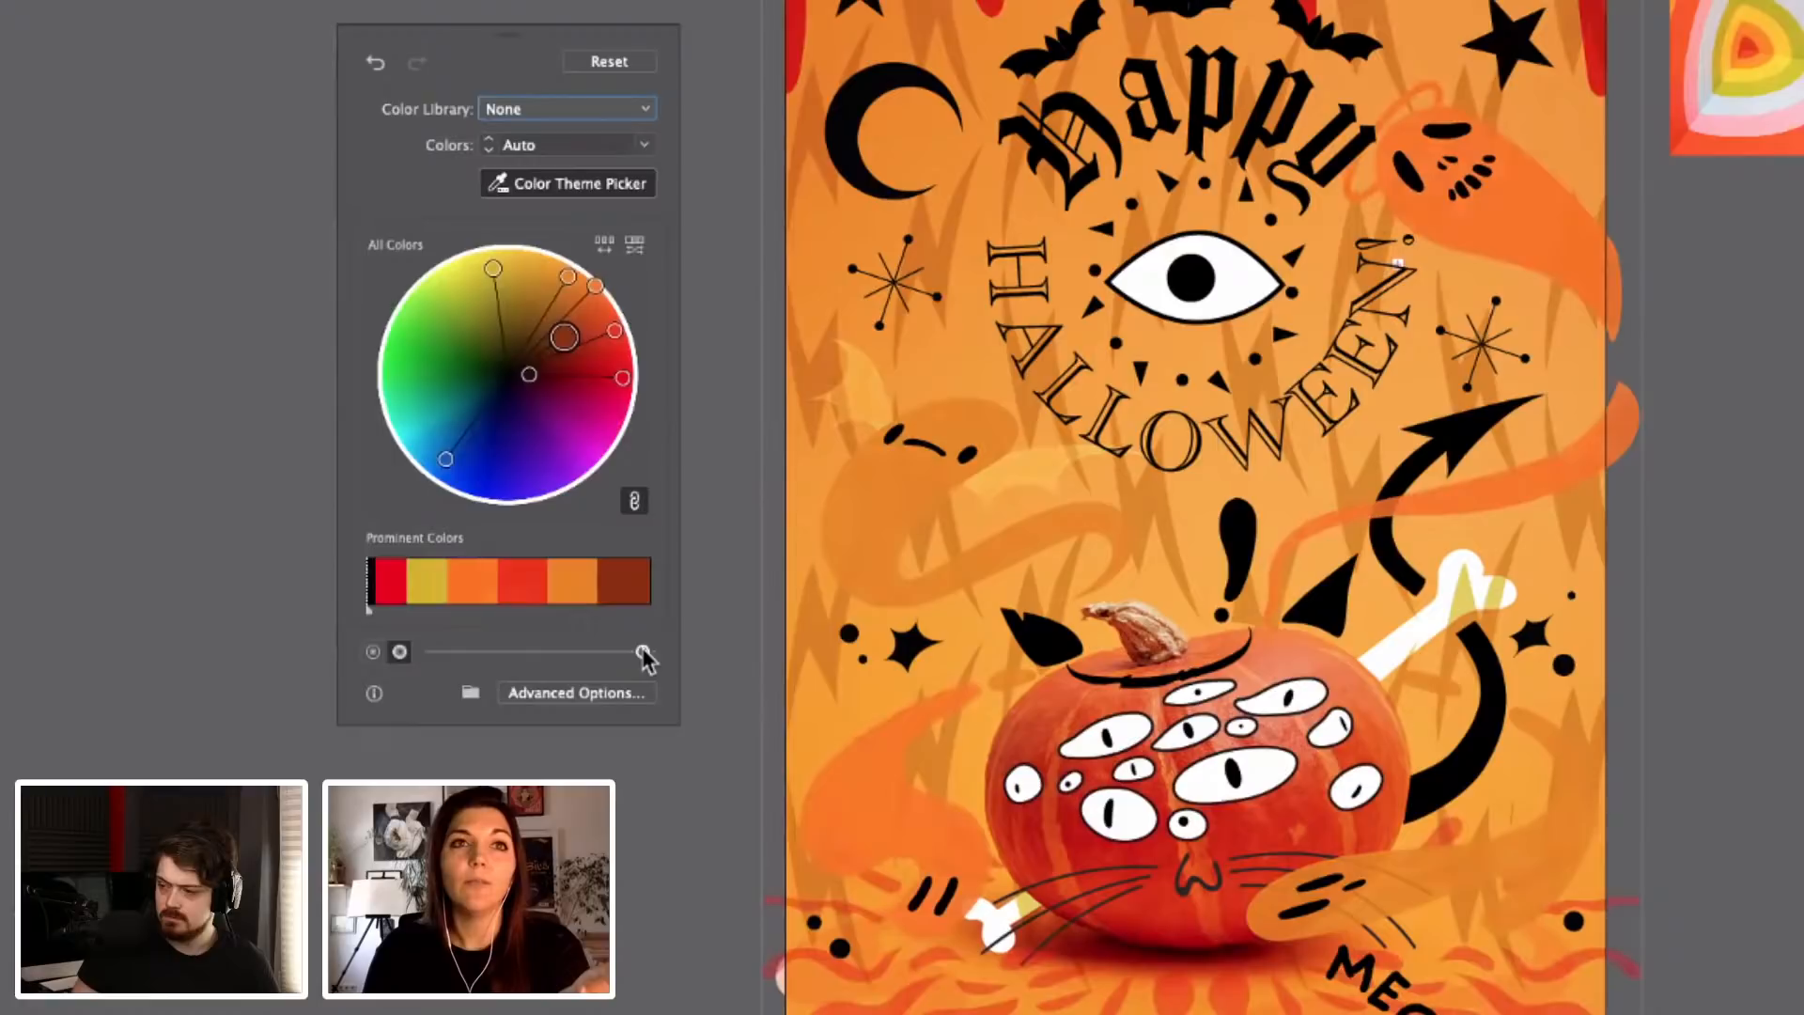
click(428, 651)
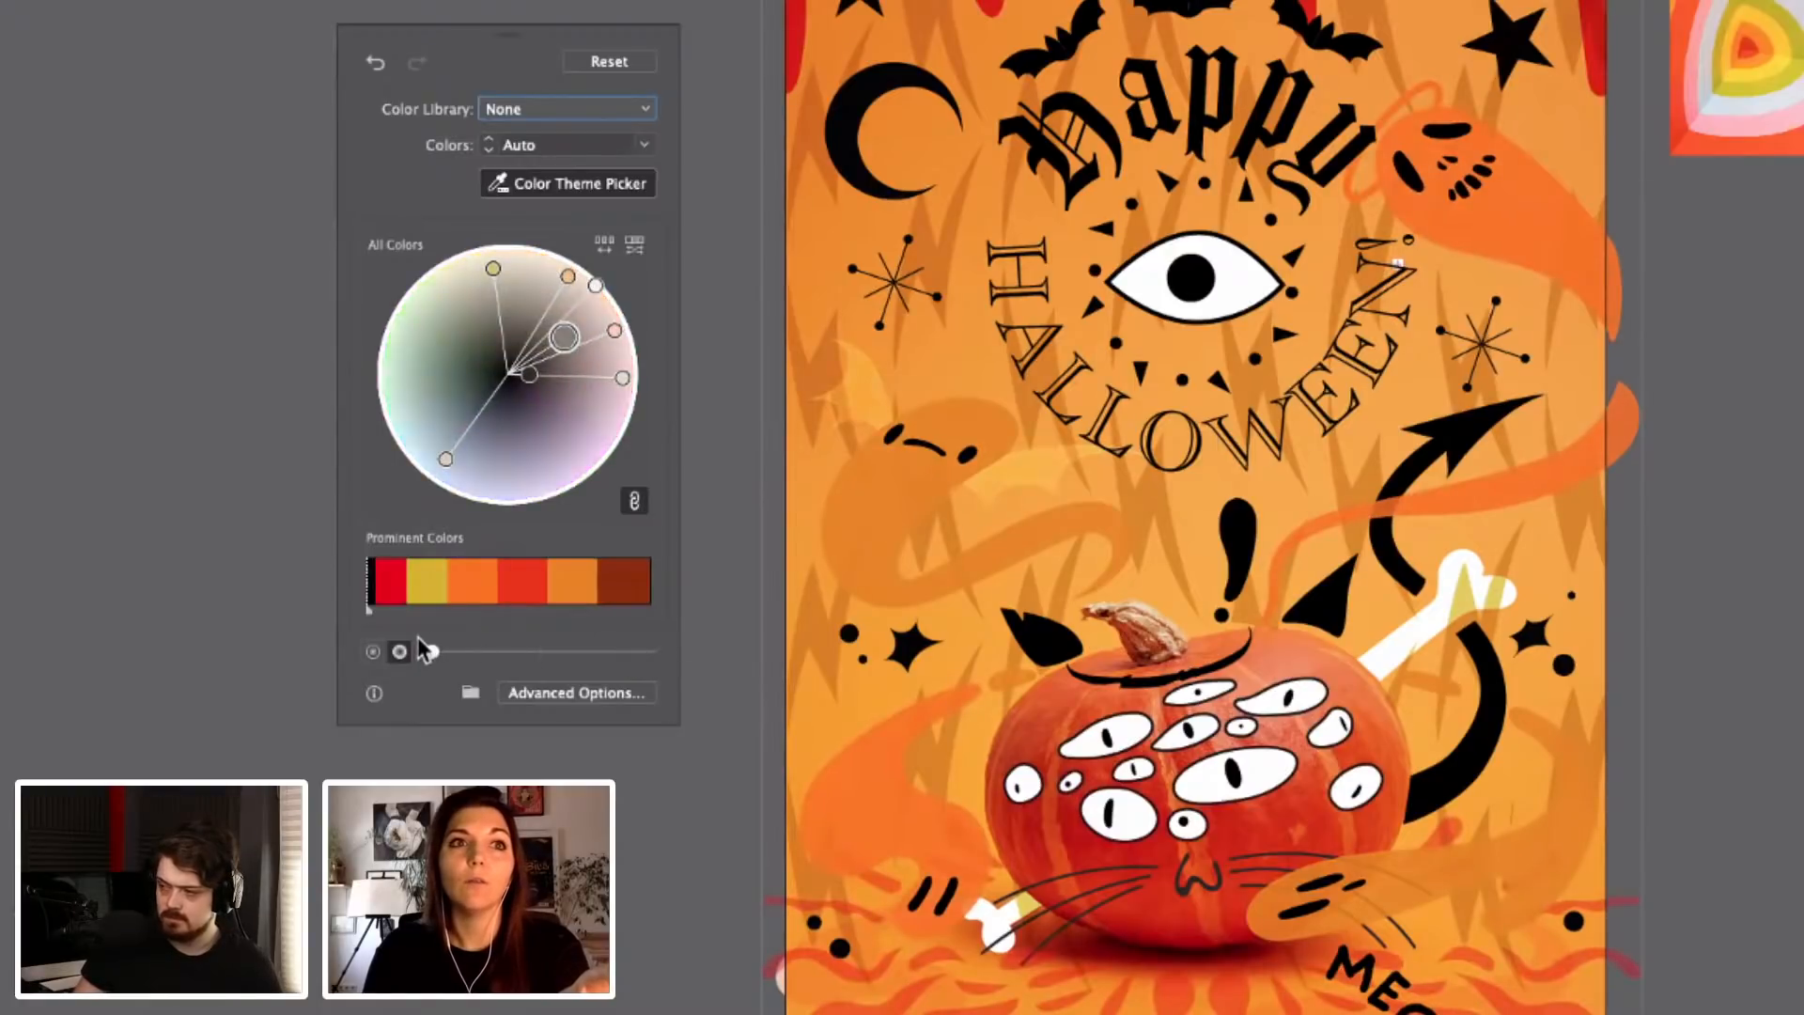
drag(491, 652, 408, 639)
Darken the desaturated colors to near black, and bring their saturation and brightness back up to a medium level
click(373, 651)
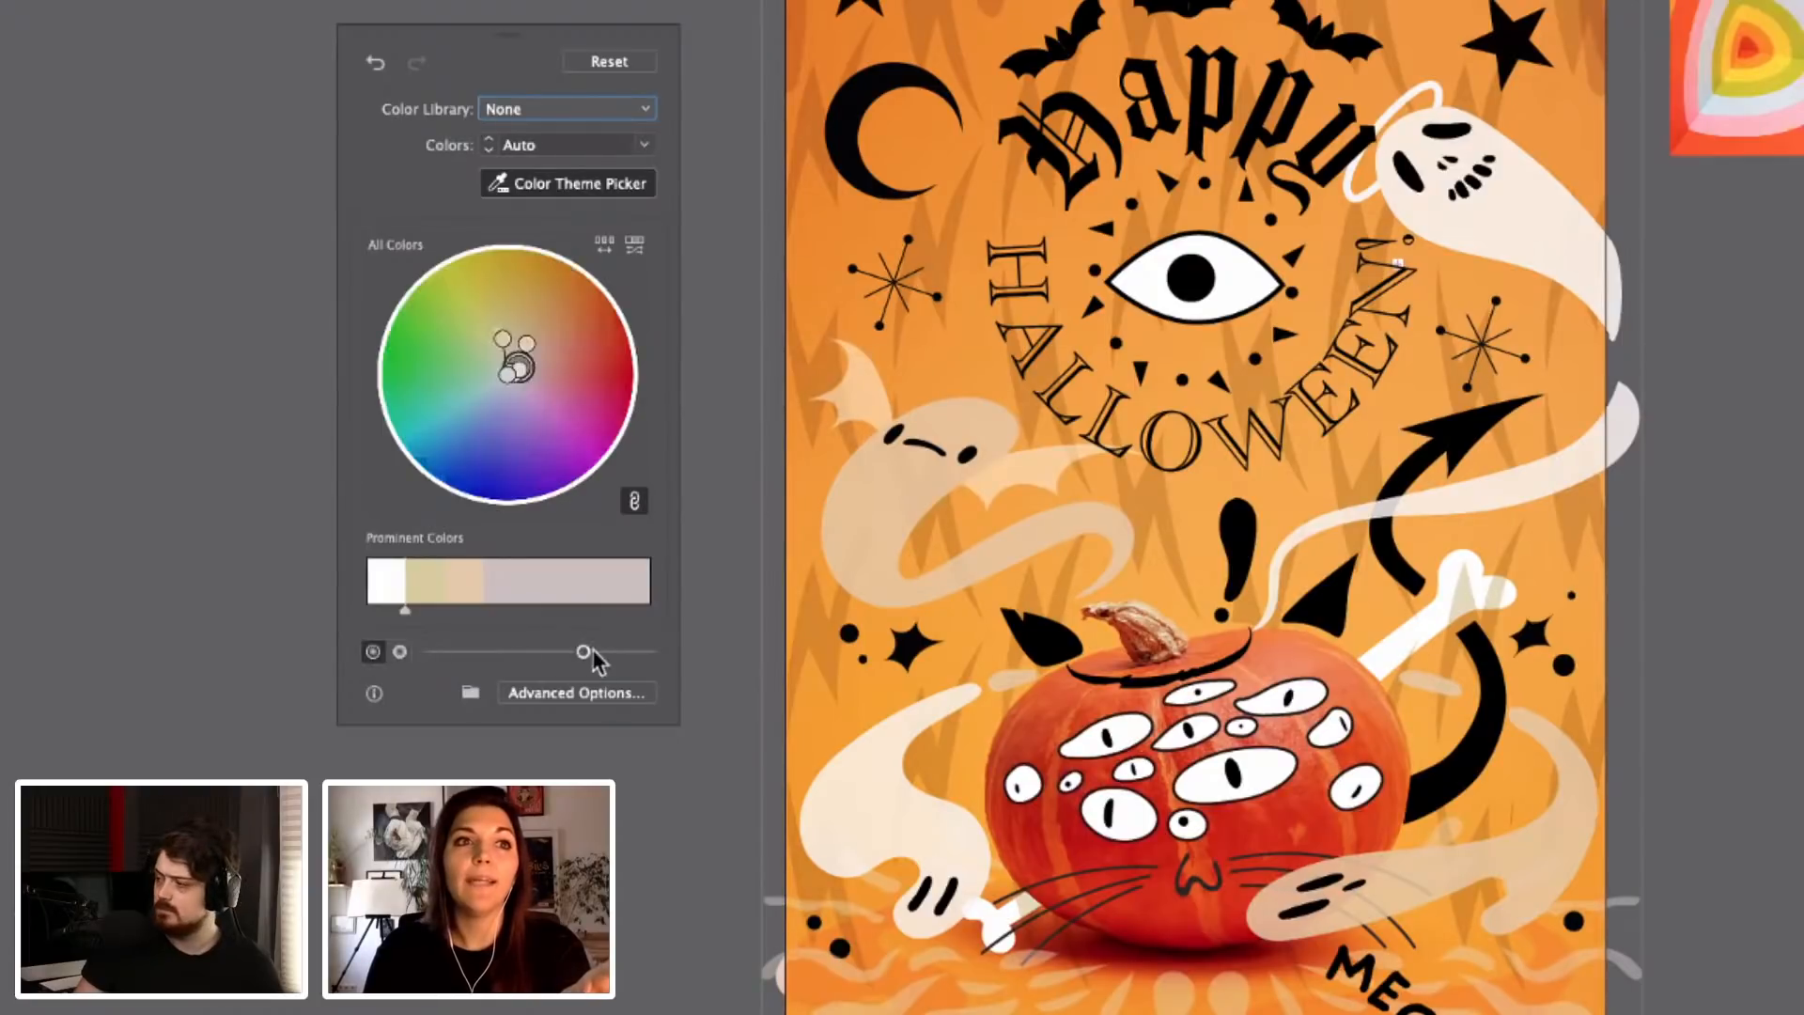
drag(592, 653, 369, 657)
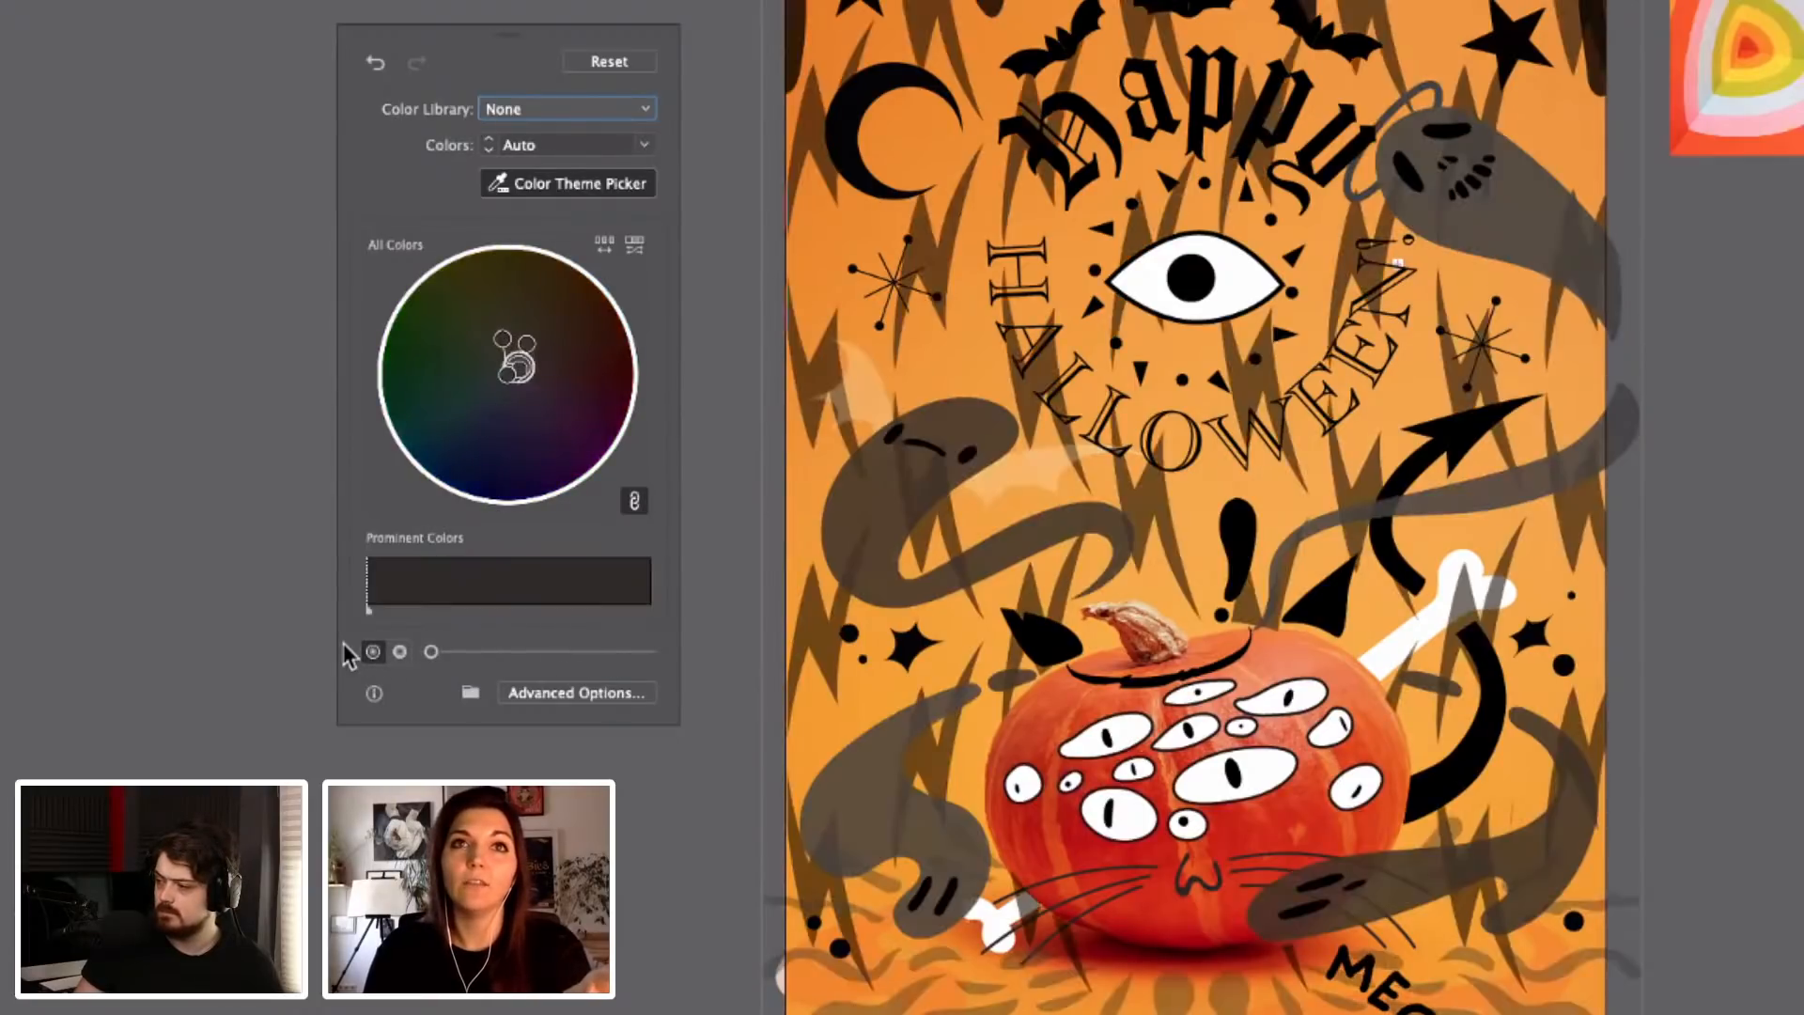
click(399, 651)
drag(432, 651, 519, 650)
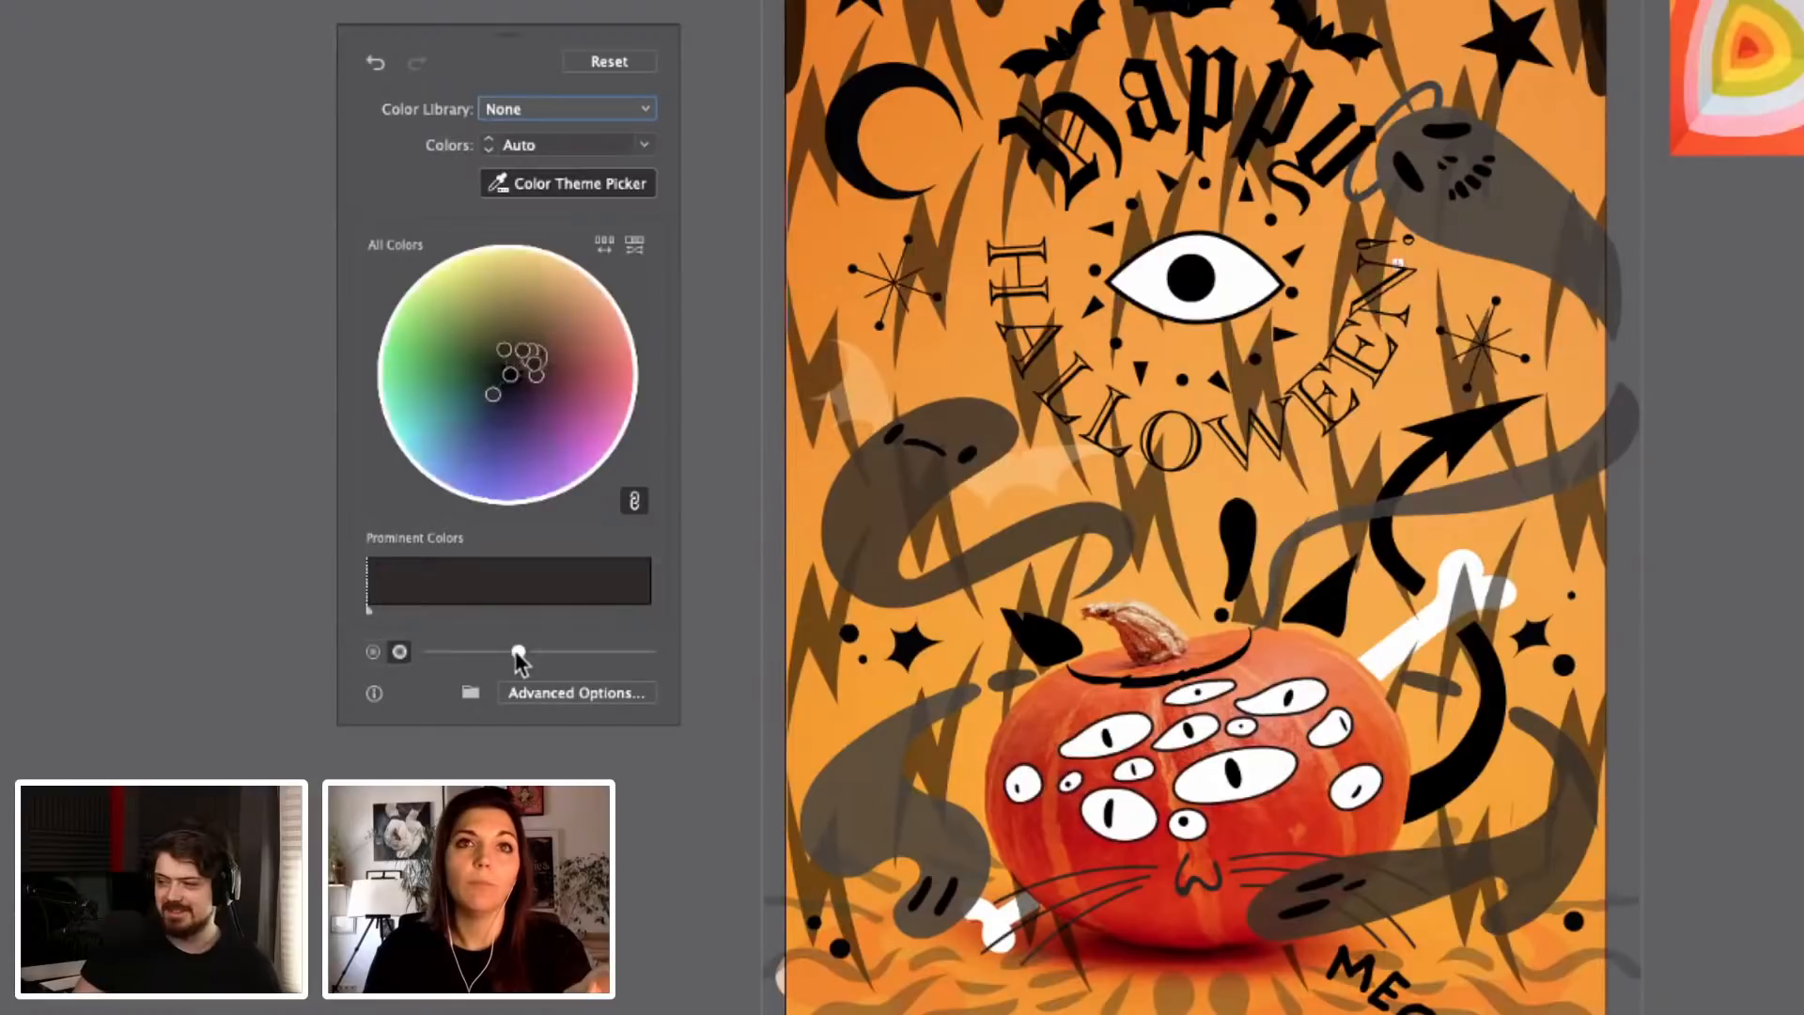
click(373, 652)
drag(432, 652, 521, 654)
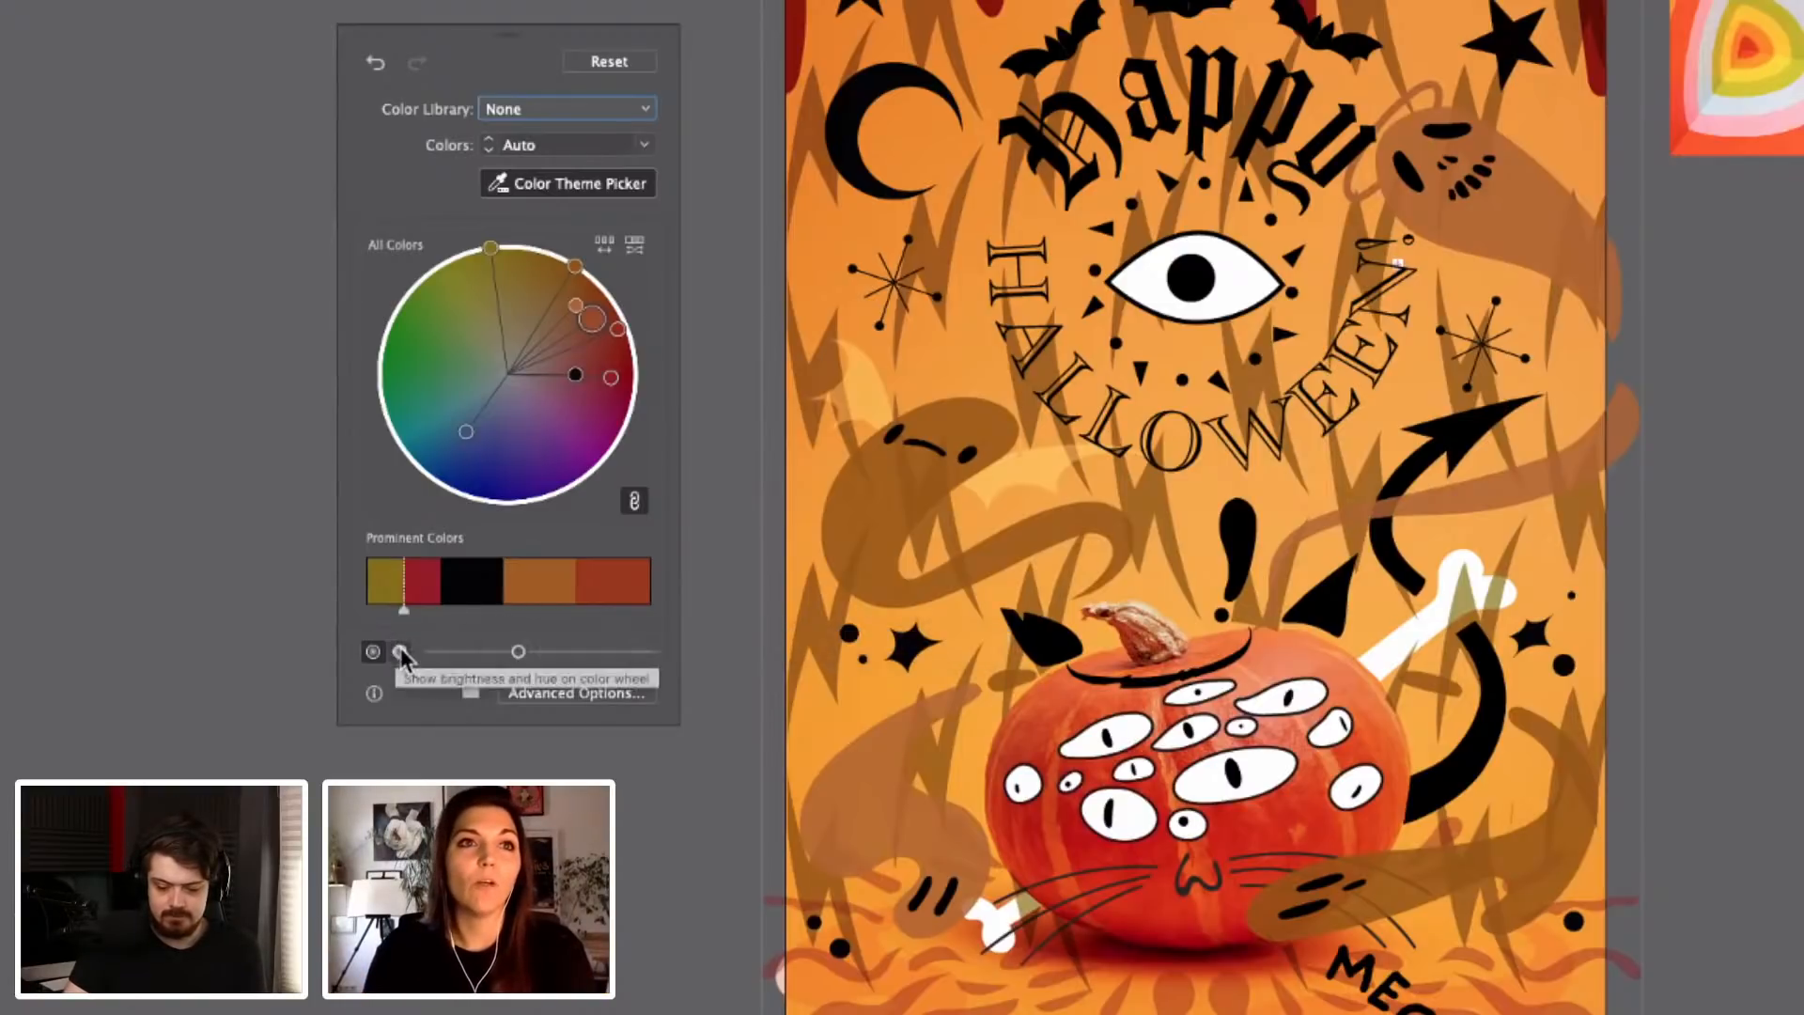
Apply a new color theme with the Color Theme Picker and increase the weight of its pink and red prominent colors
click(594, 185)
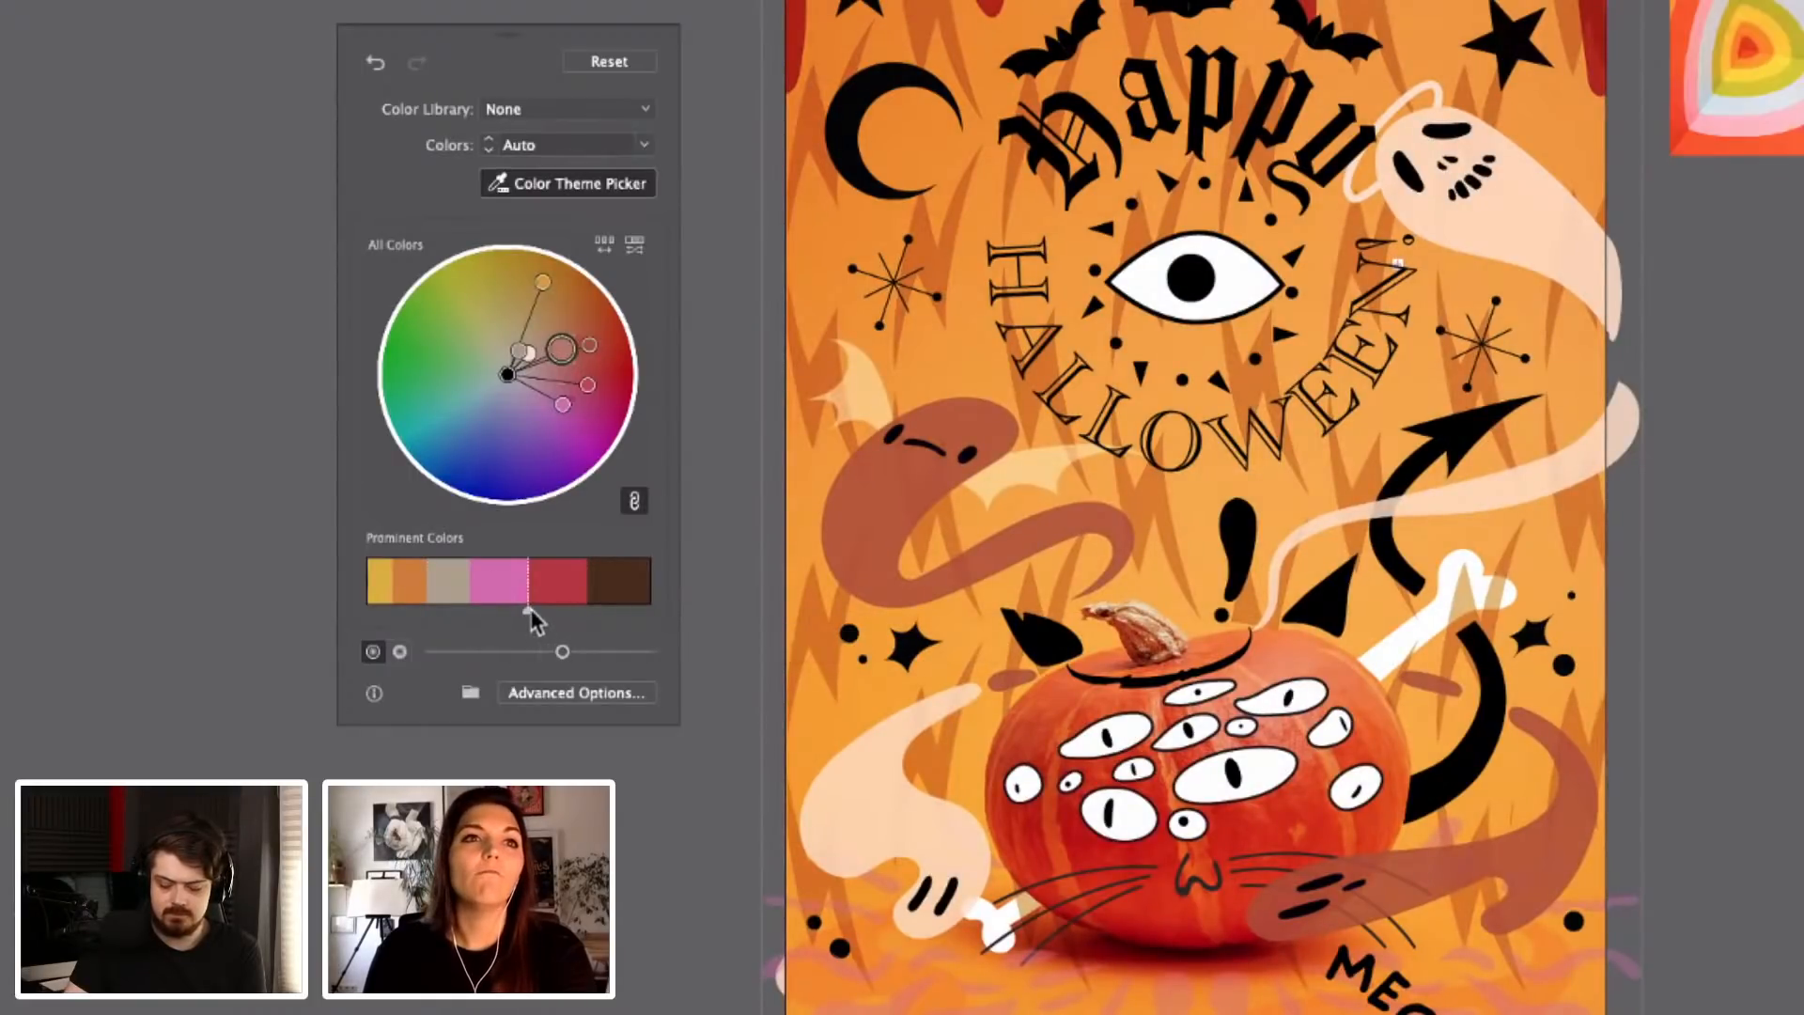
drag(528, 611, 583, 613)
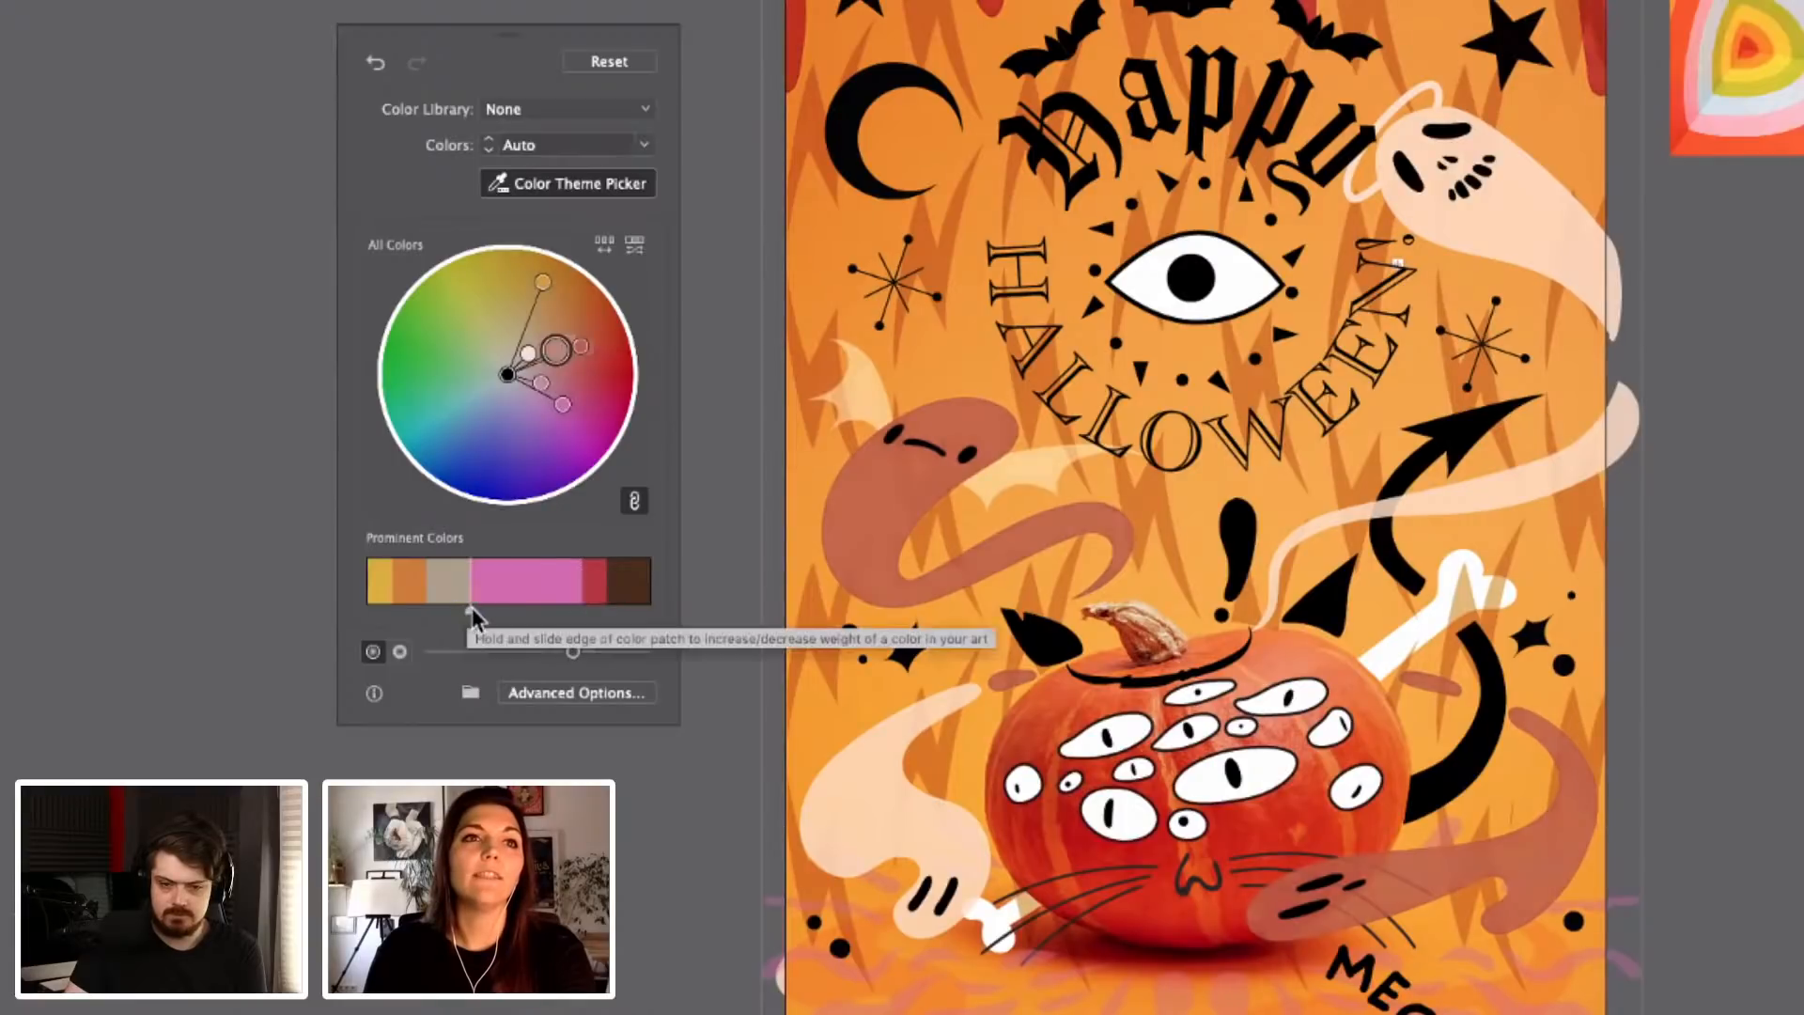
drag(470, 610, 402, 604)
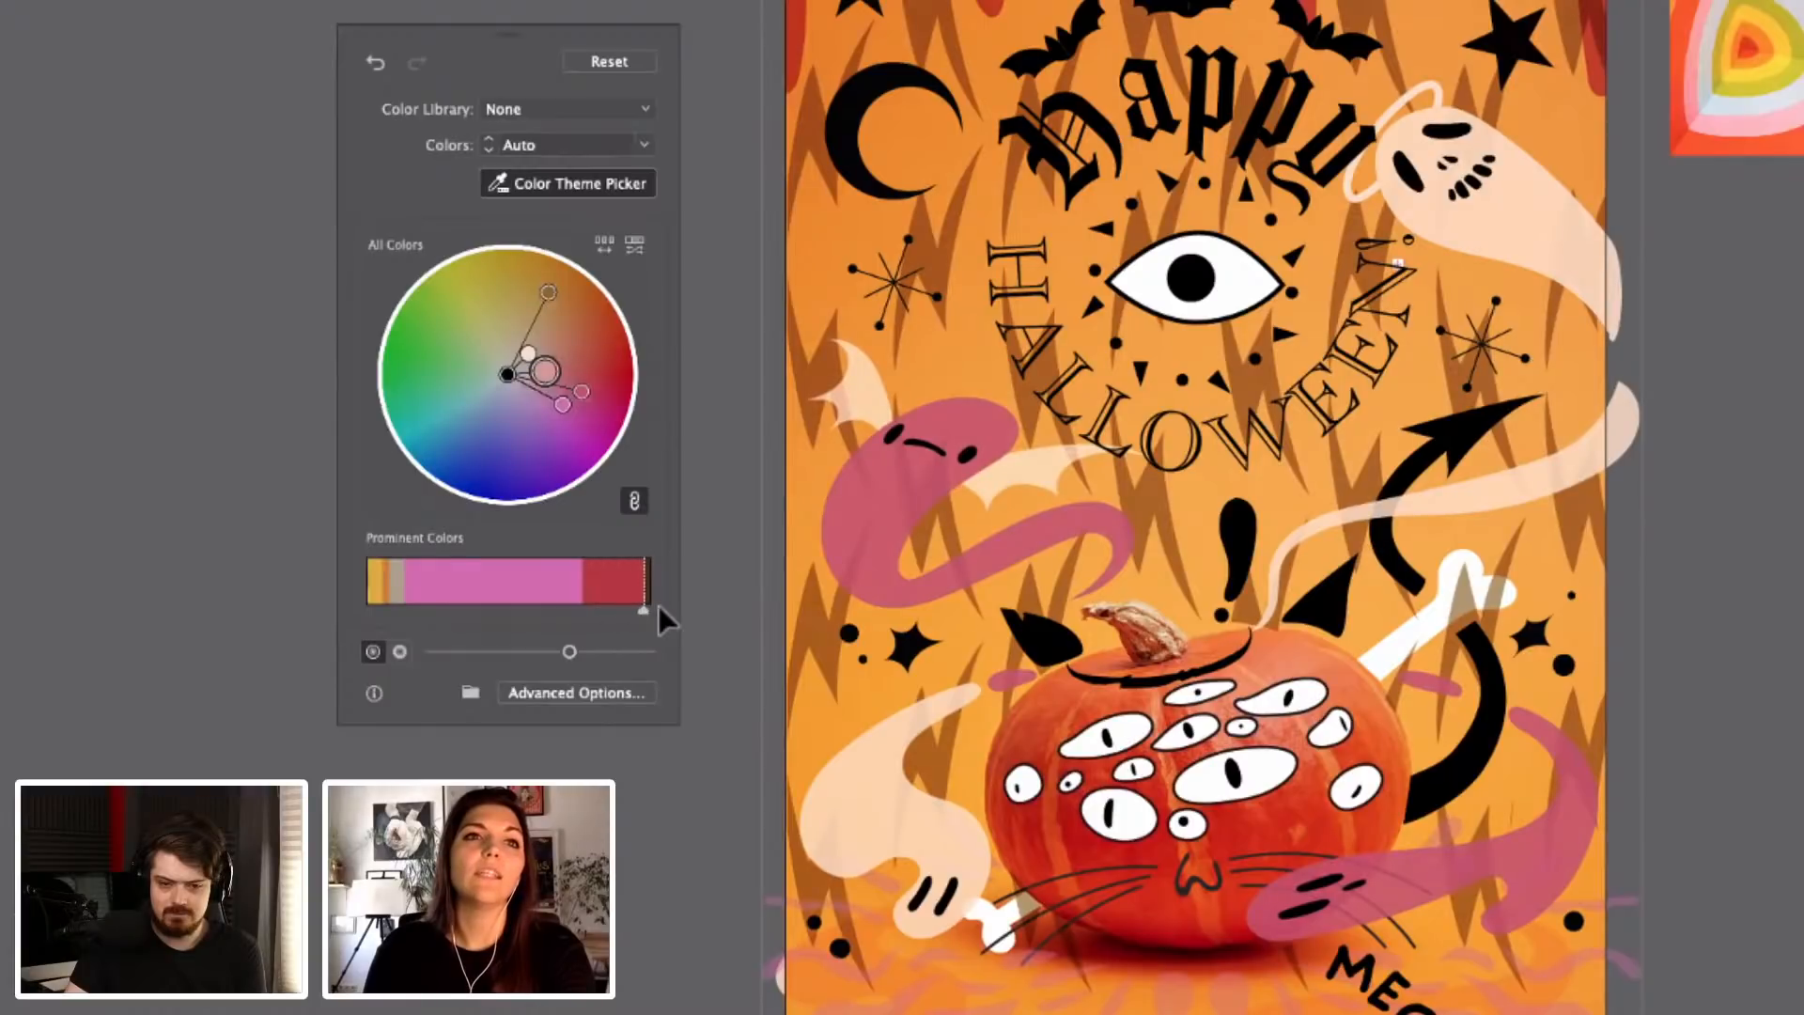
drag(658, 605, 662, 605)
Brighten the recolored Details artwork and slightly lower its saturation
drag(577, 651, 612, 651)
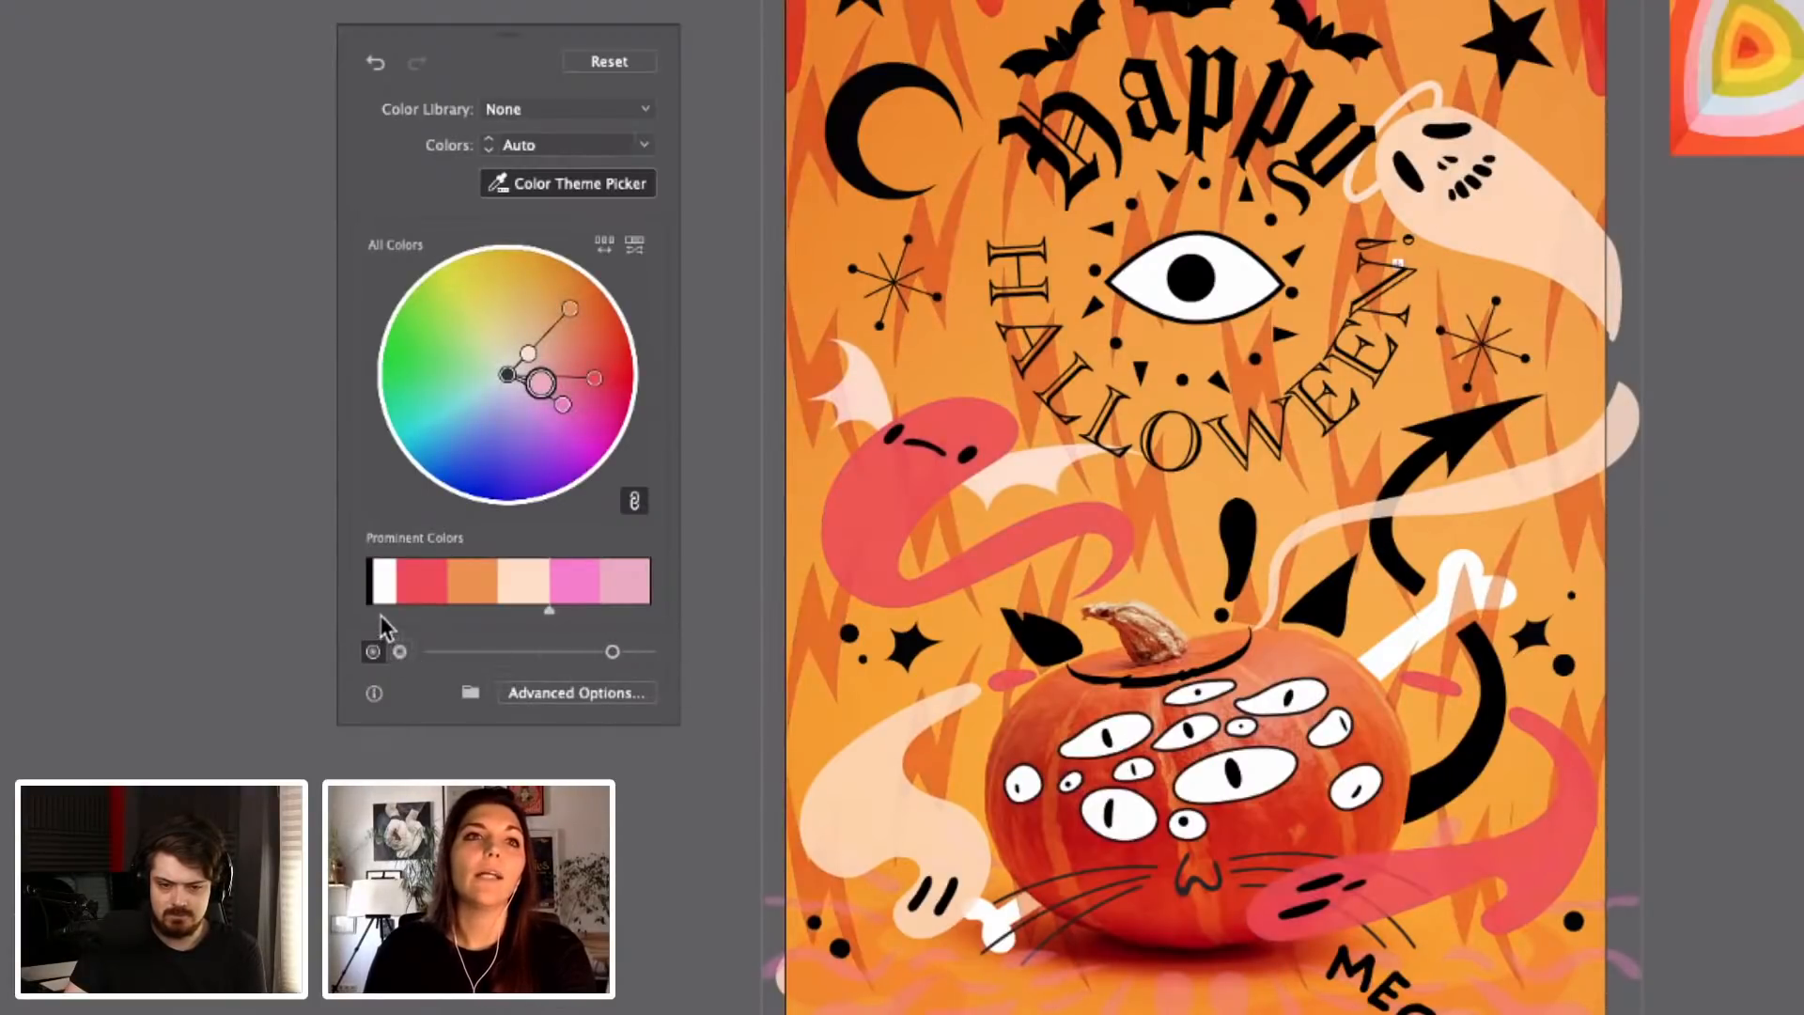
click(401, 654)
mouse_move(495, 653)
mouse_down()
mouse_move(596, 654)
mouse_move(480, 652)
mouse_up()
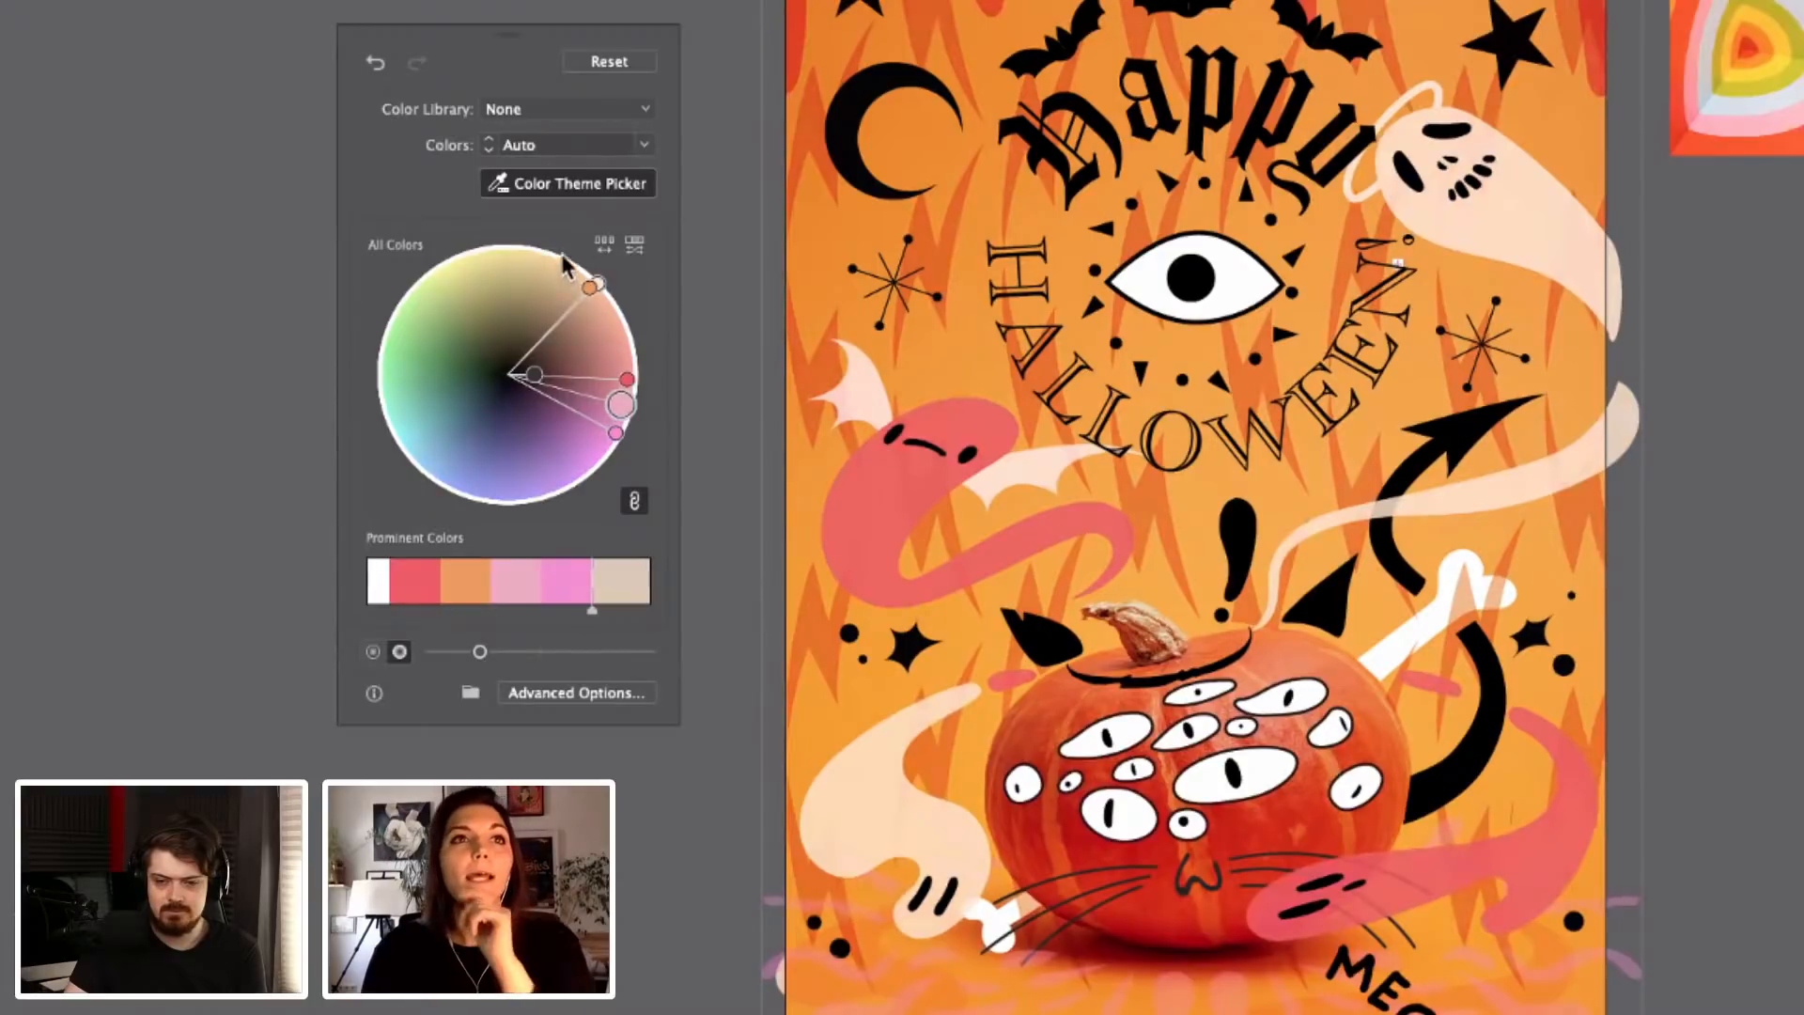
Try limiting the recolored artwork to 5 colors and to 1 color, and set the number of colors to All
click(645, 144)
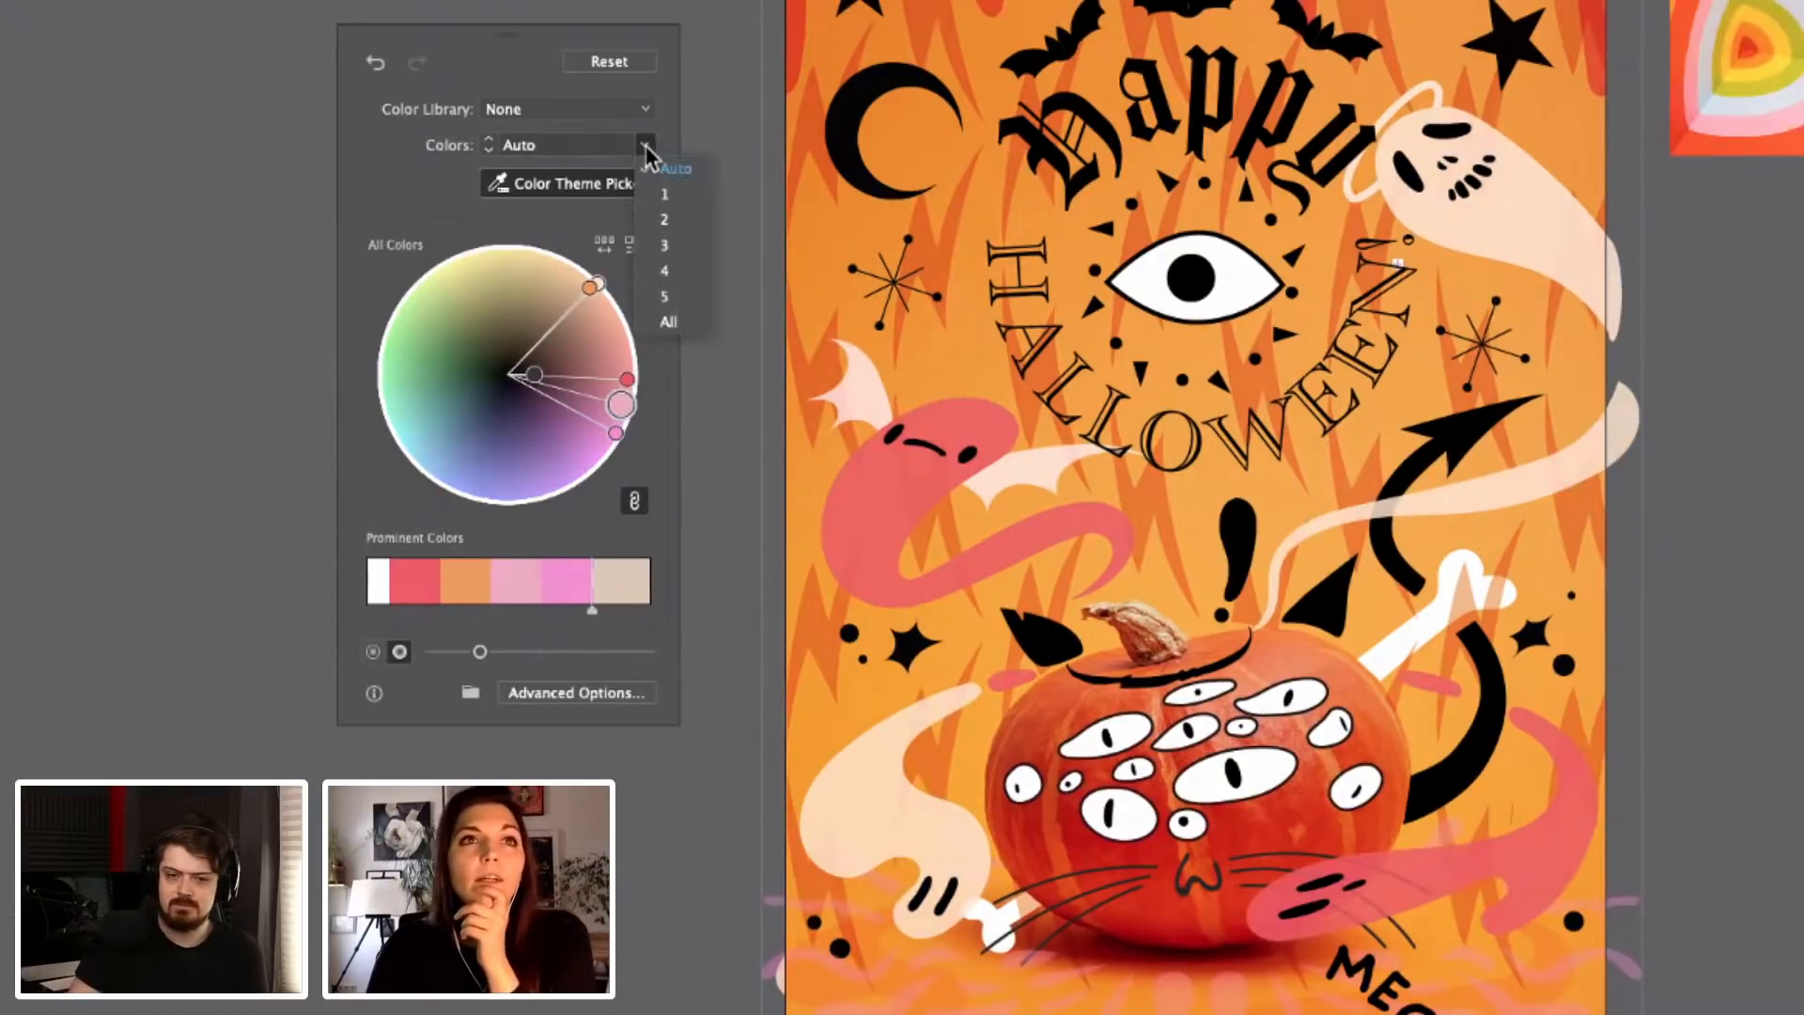
click(674, 295)
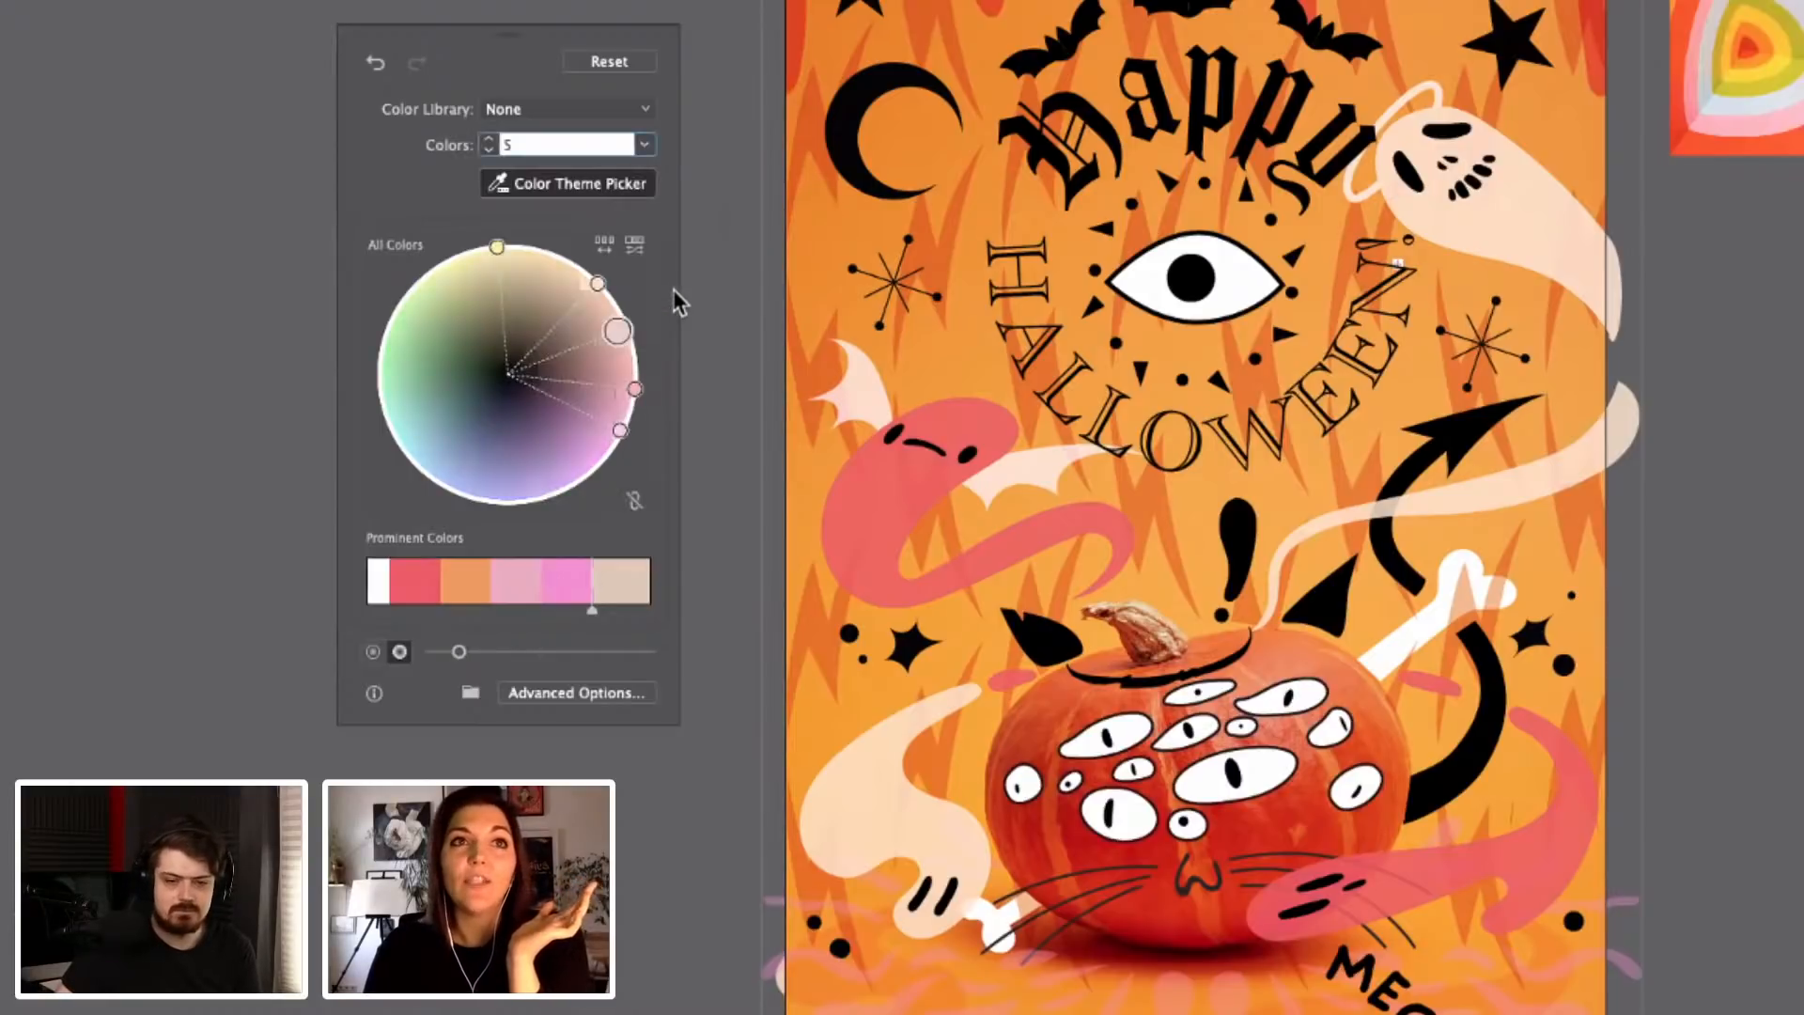
click(646, 146)
click(667, 190)
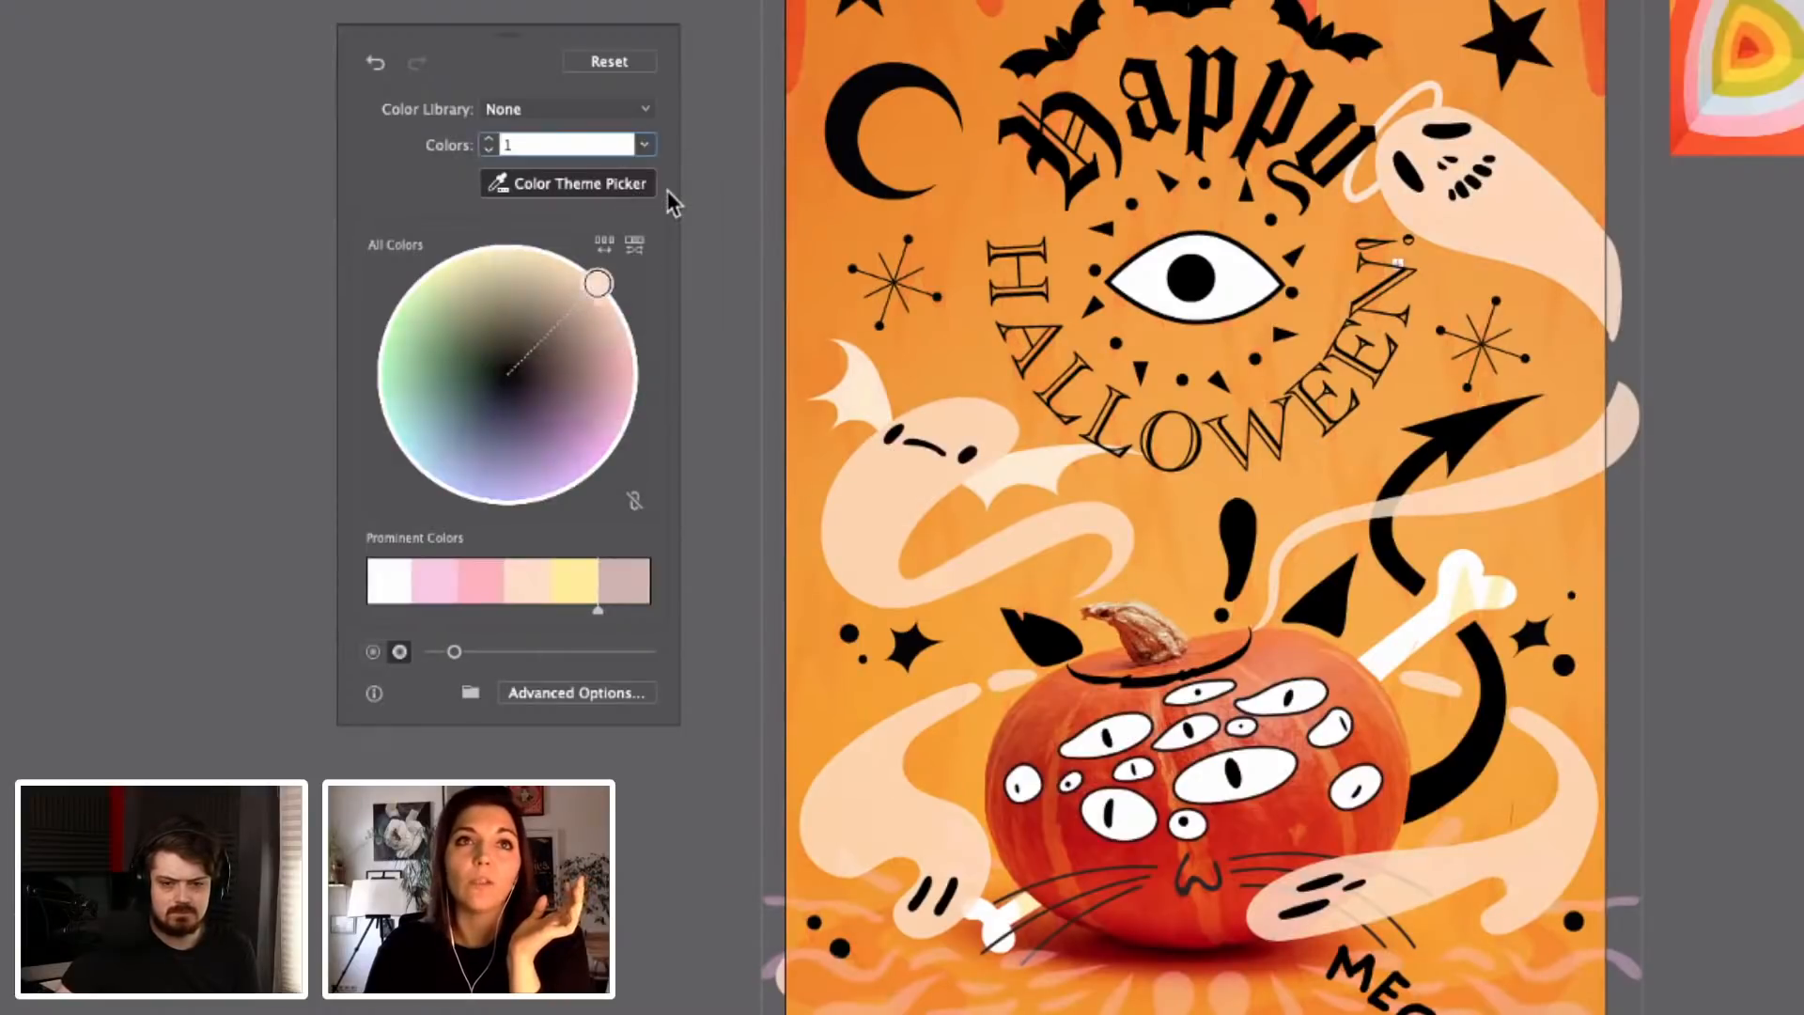
click(648, 145)
click(669, 325)
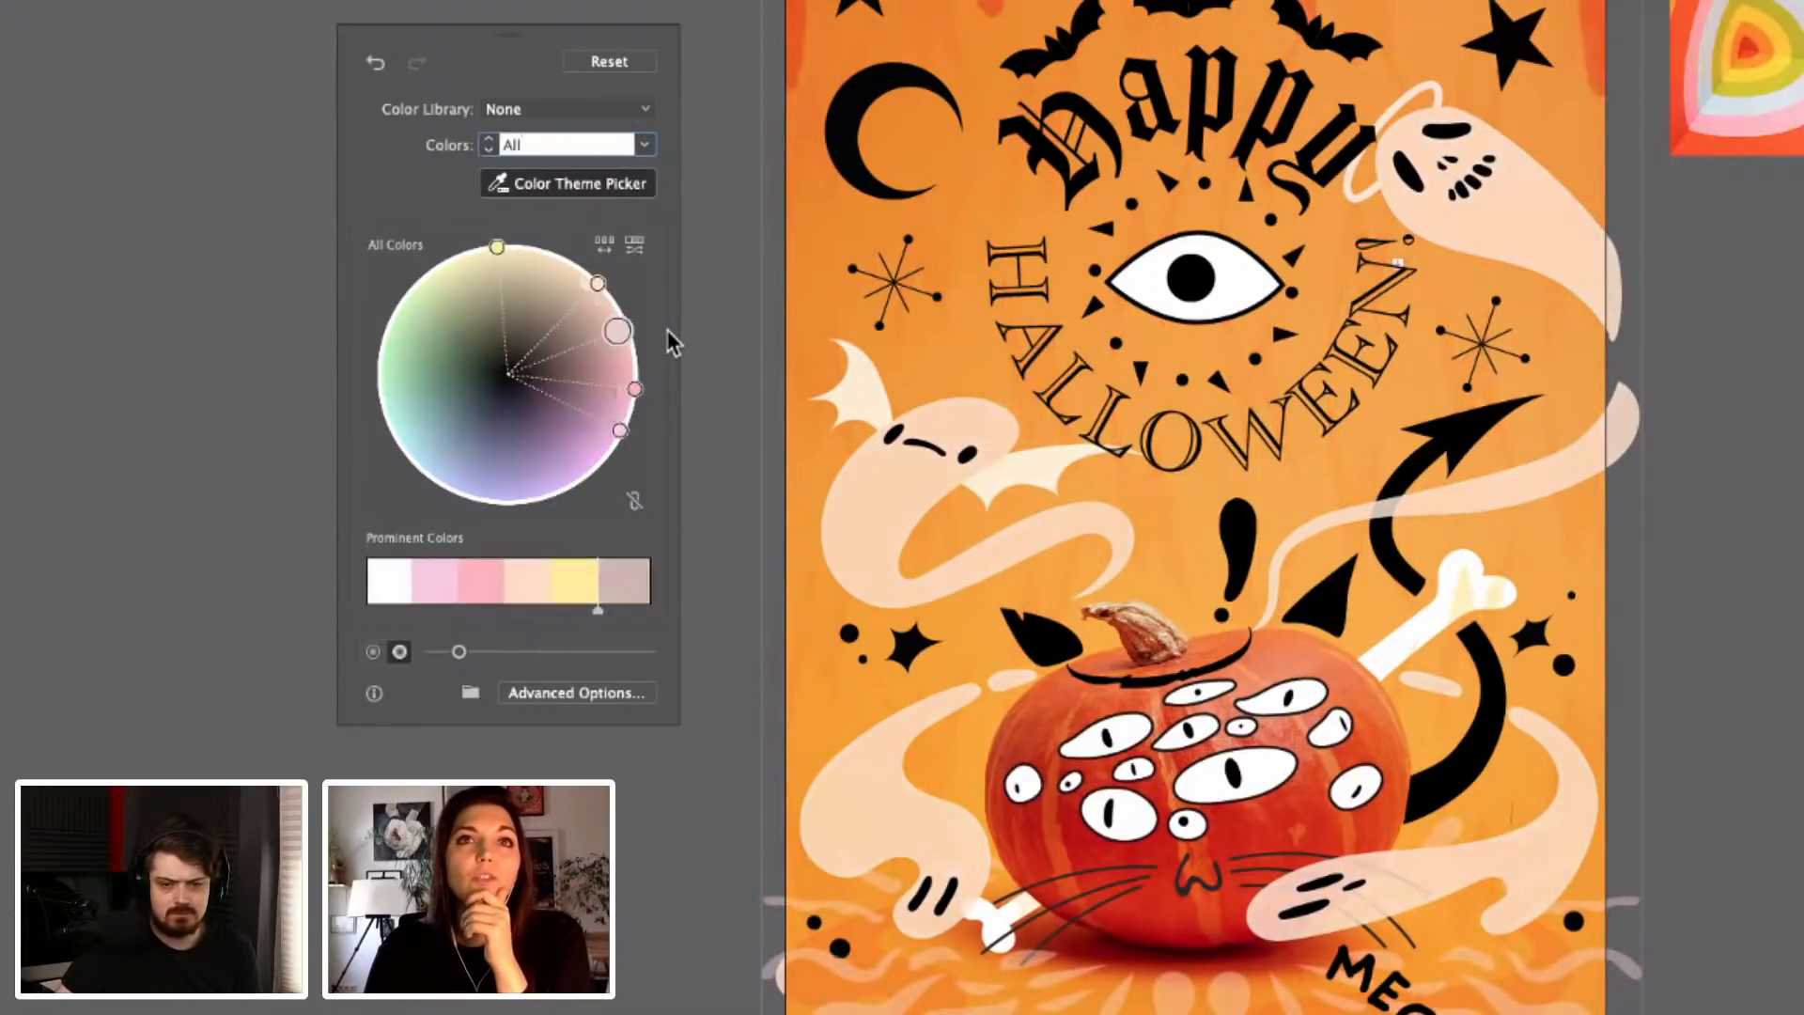
Restrict the recoloring to the Metal color library and save all the resulting colors
click(646, 110)
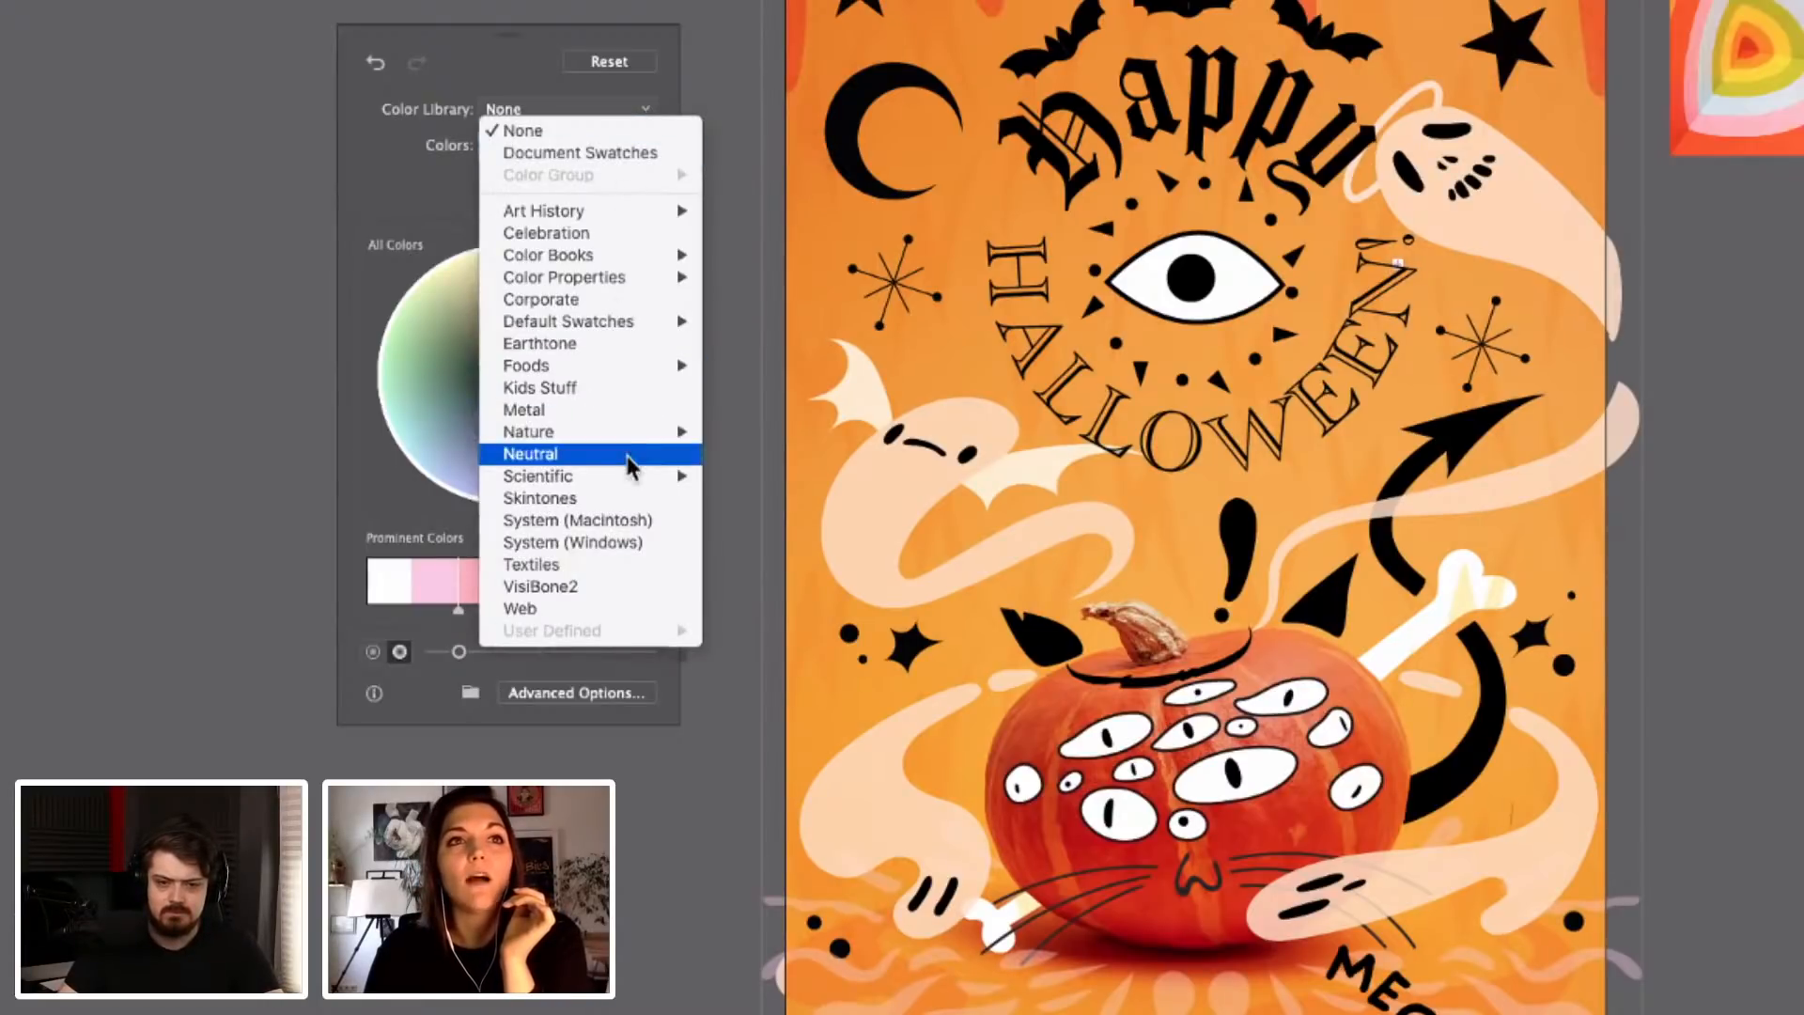
click(616, 409)
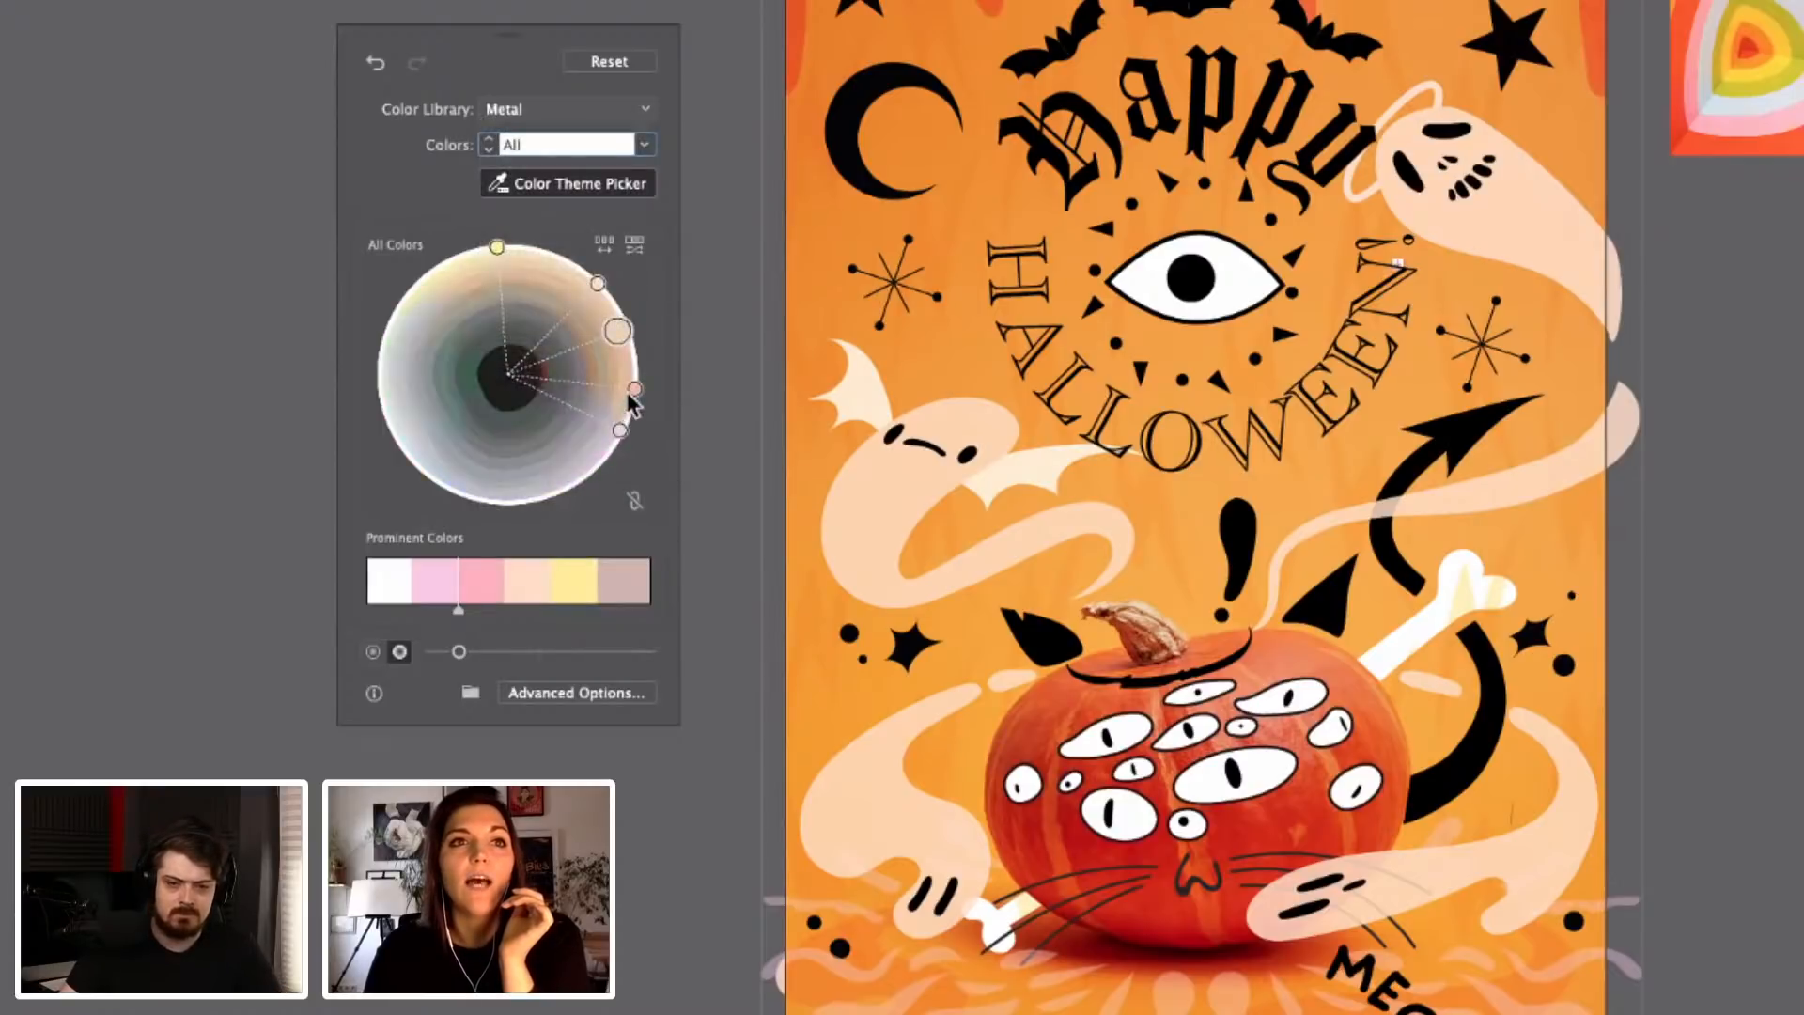
click(474, 696)
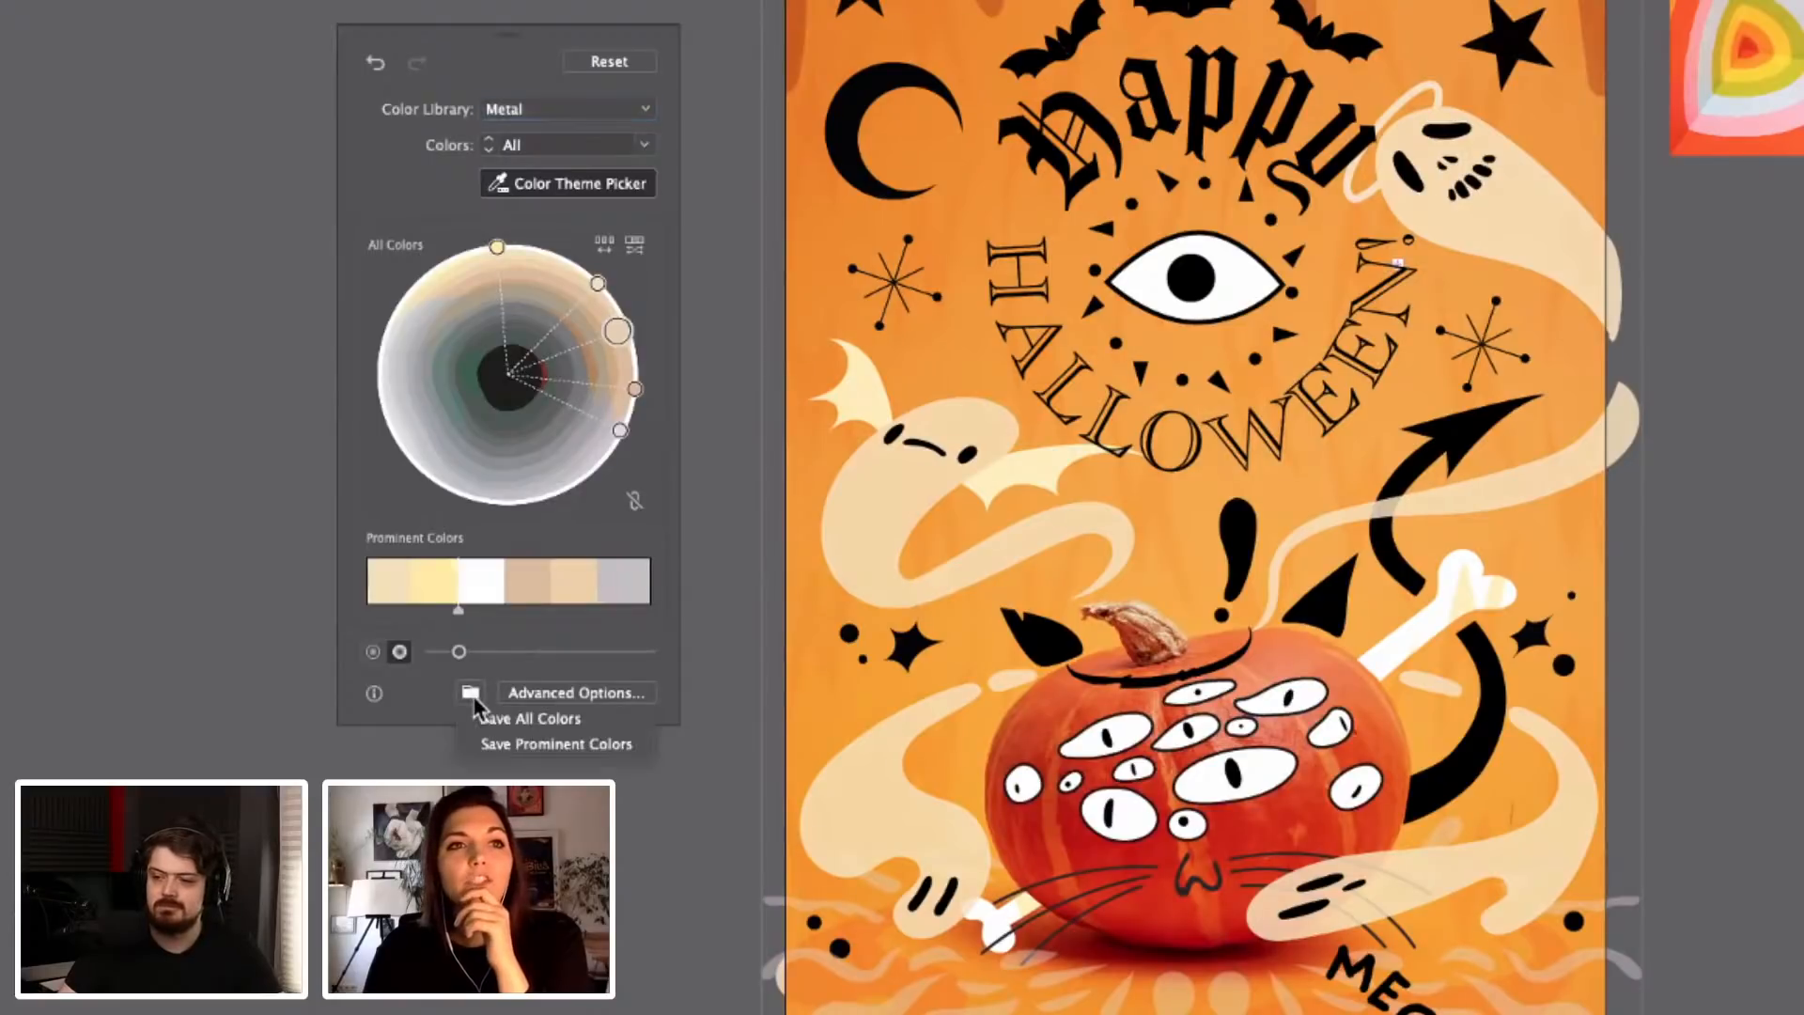
click(556, 718)
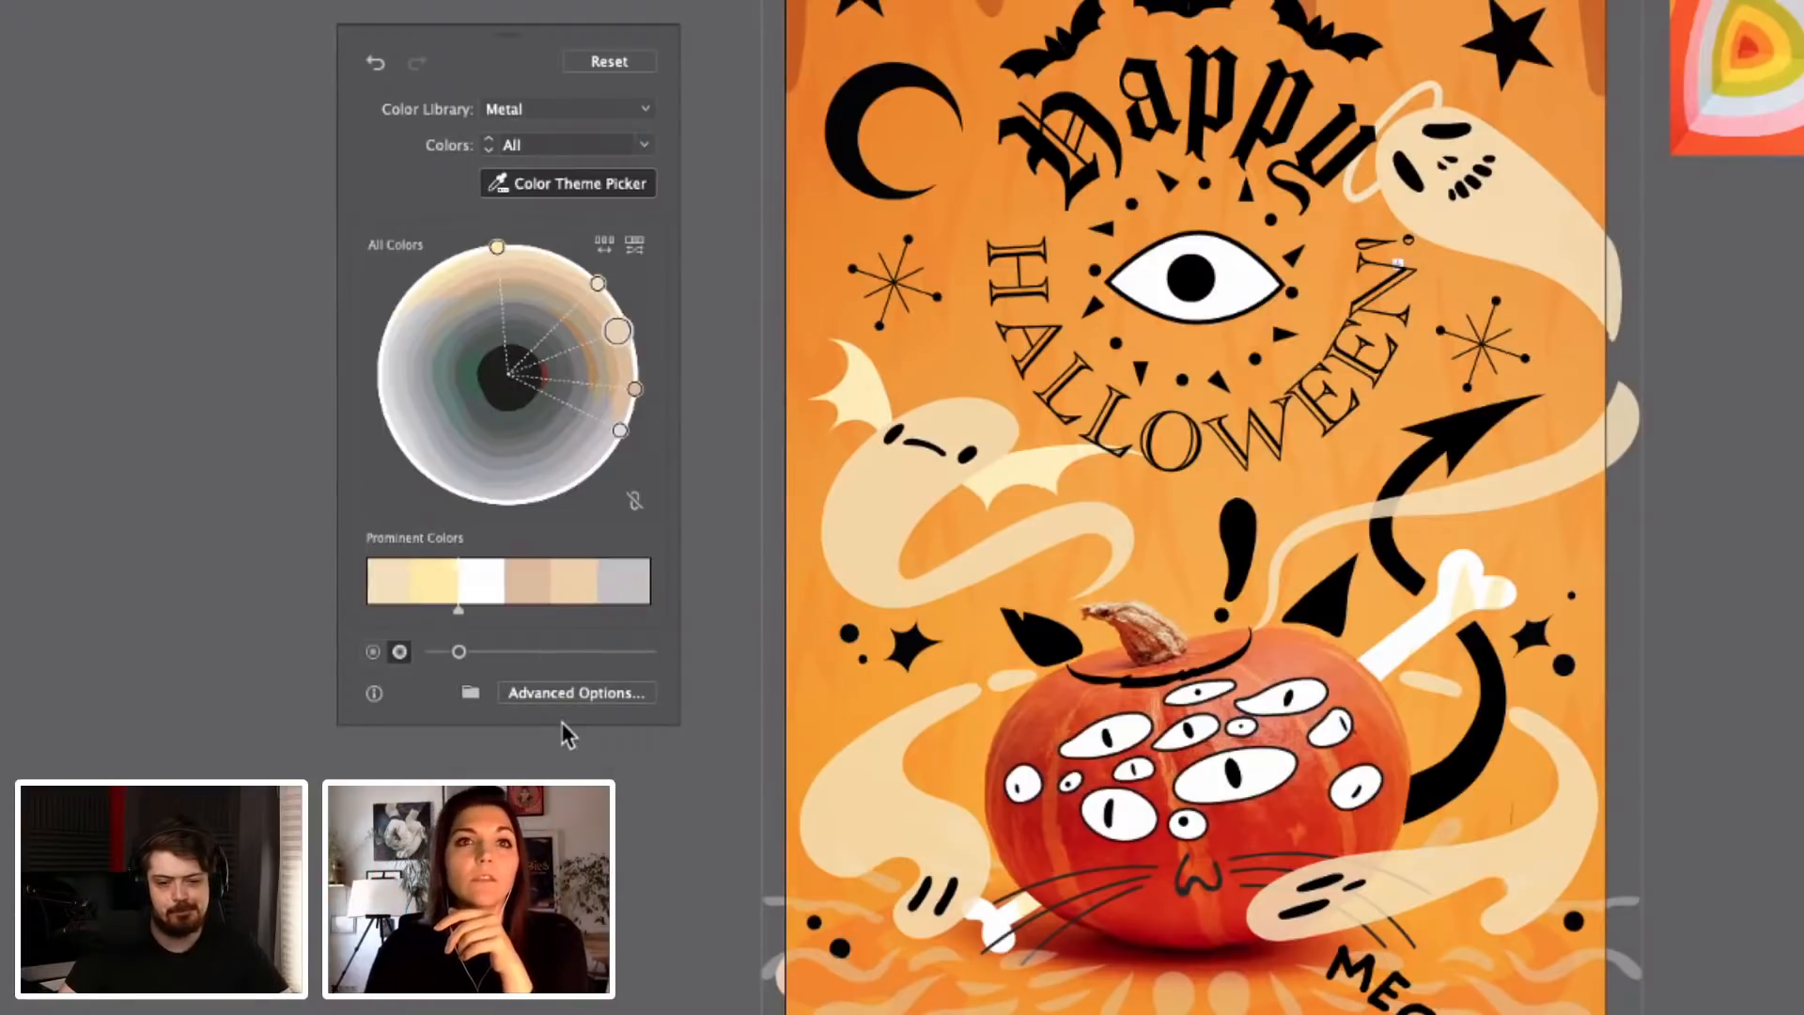